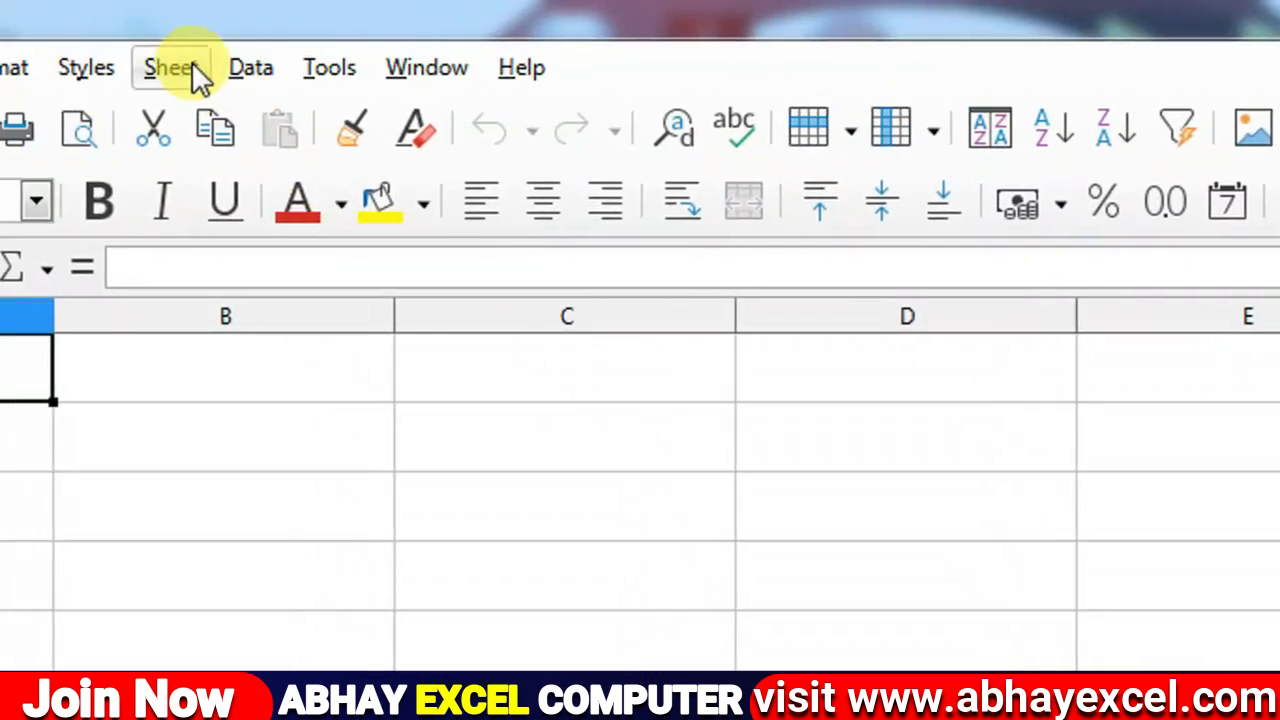
pyautogui.click(186, 64)
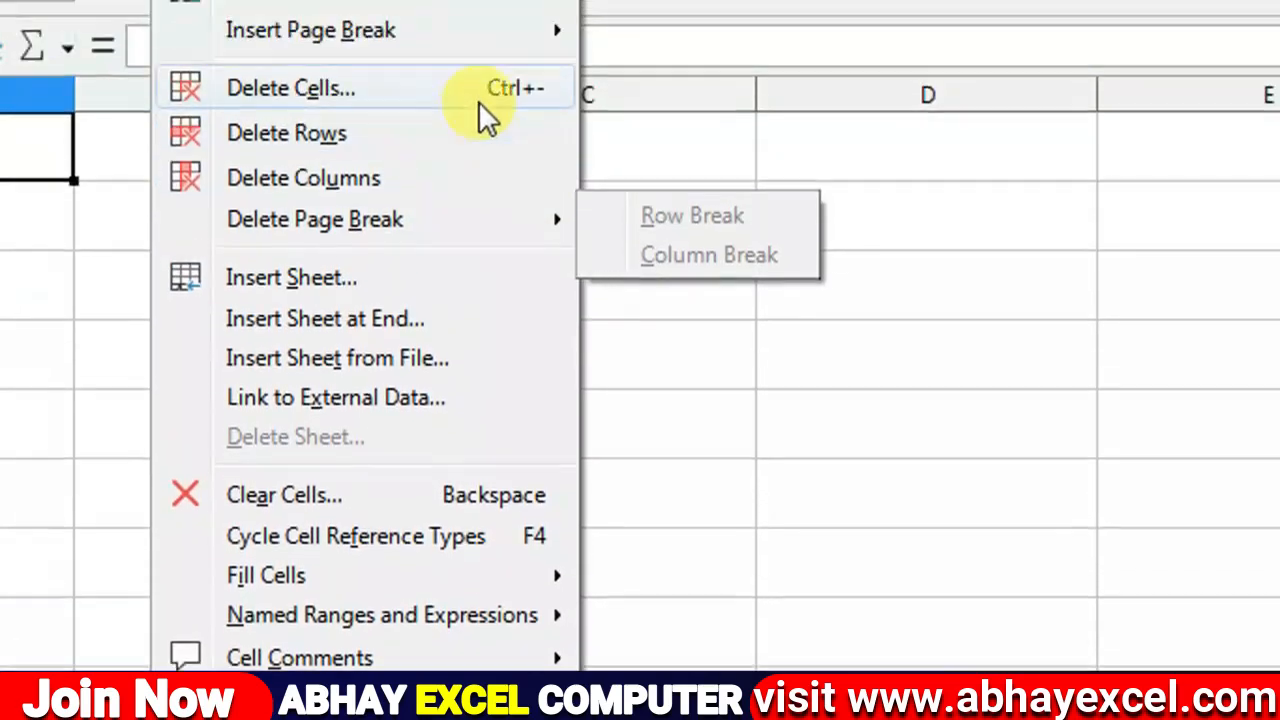
pyautogui.moveTo(482, 28)
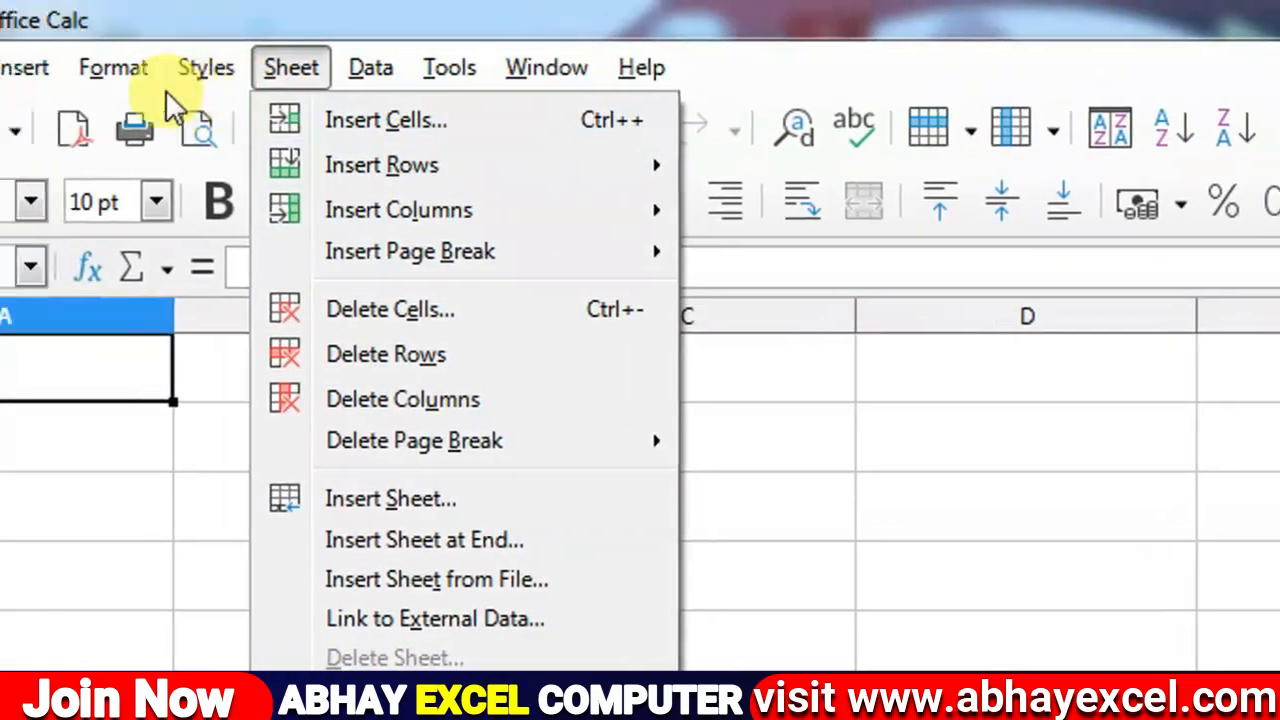
pyautogui.moveTo(193, 76)
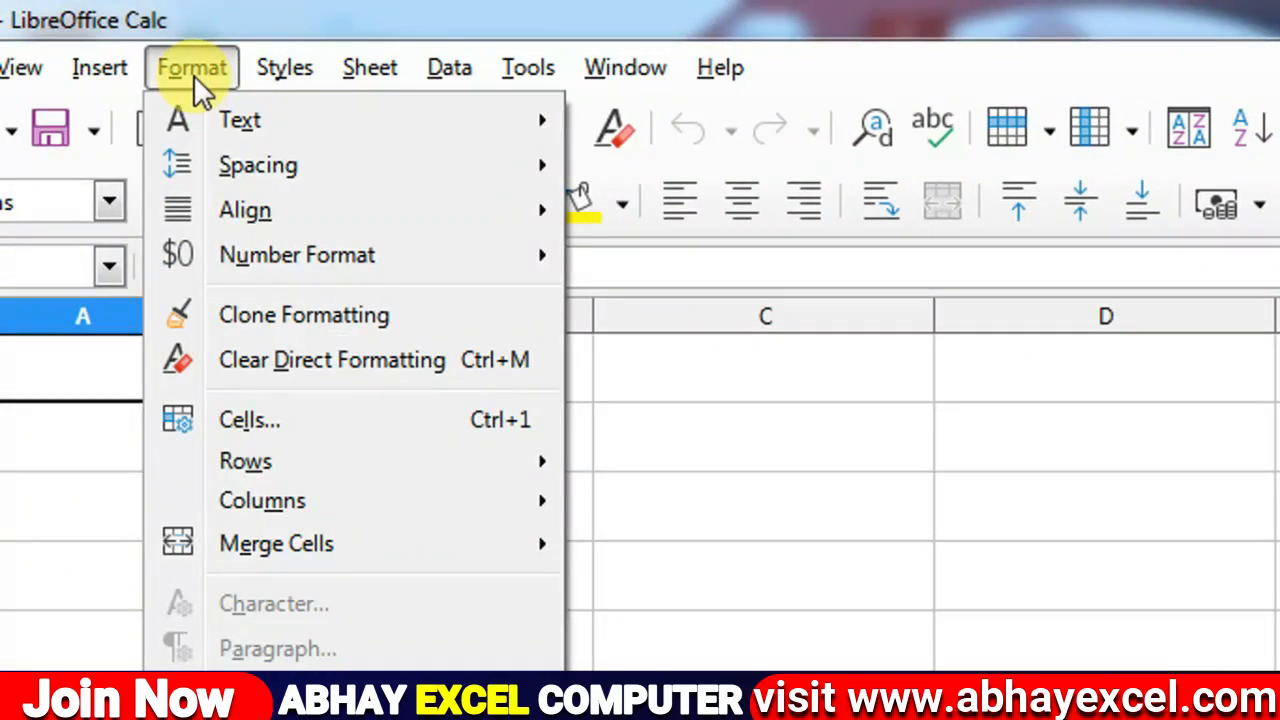
pyautogui.moveTo(250, 76)
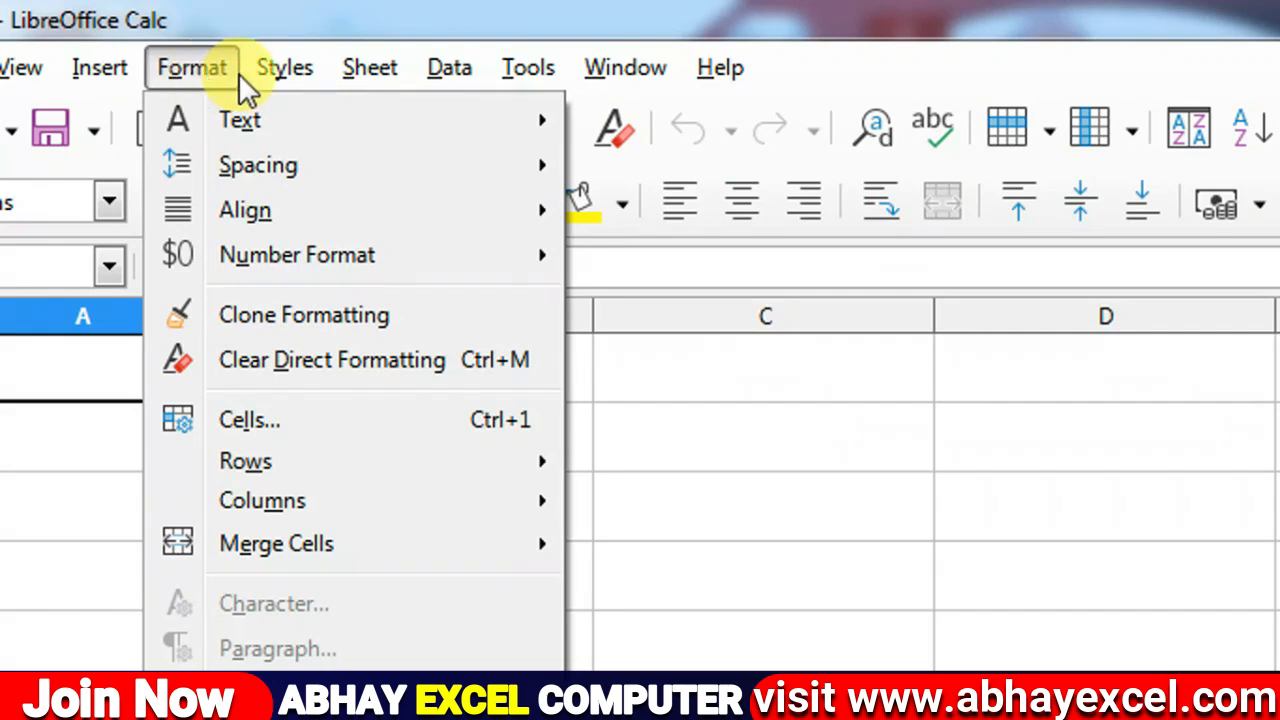
pyautogui.moveTo(334, 72)
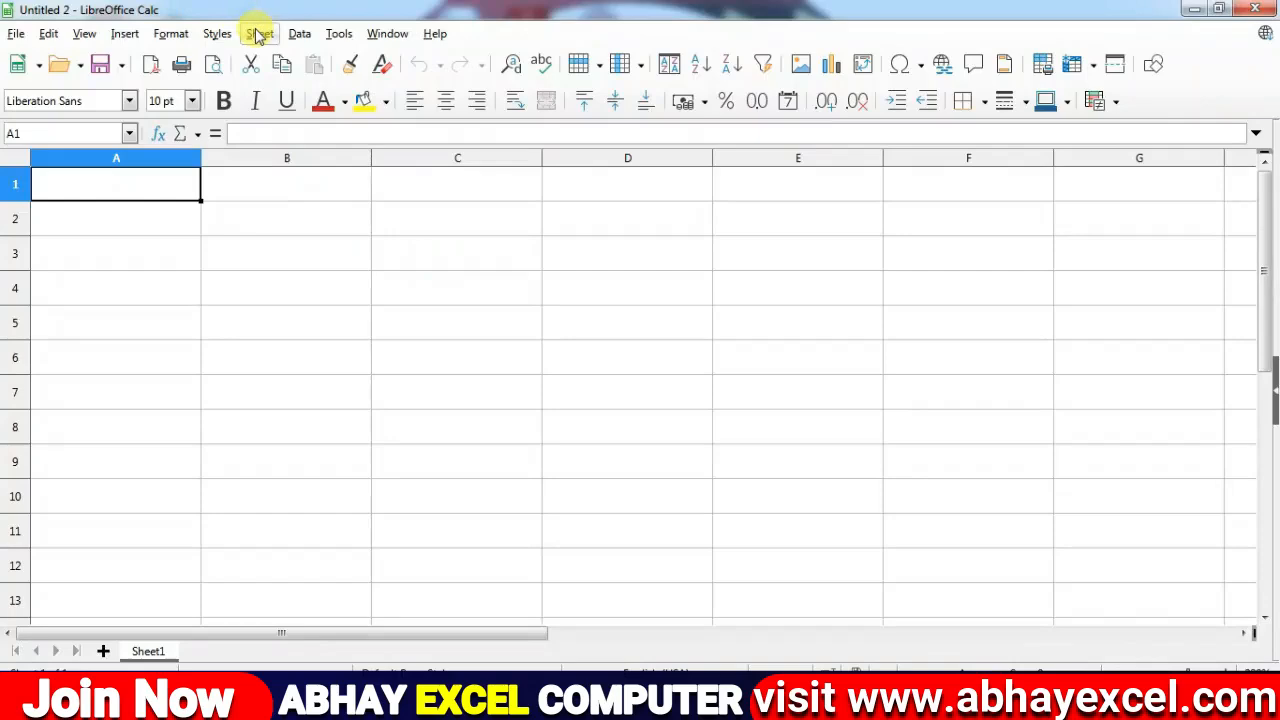
pyautogui.click(258, 34)
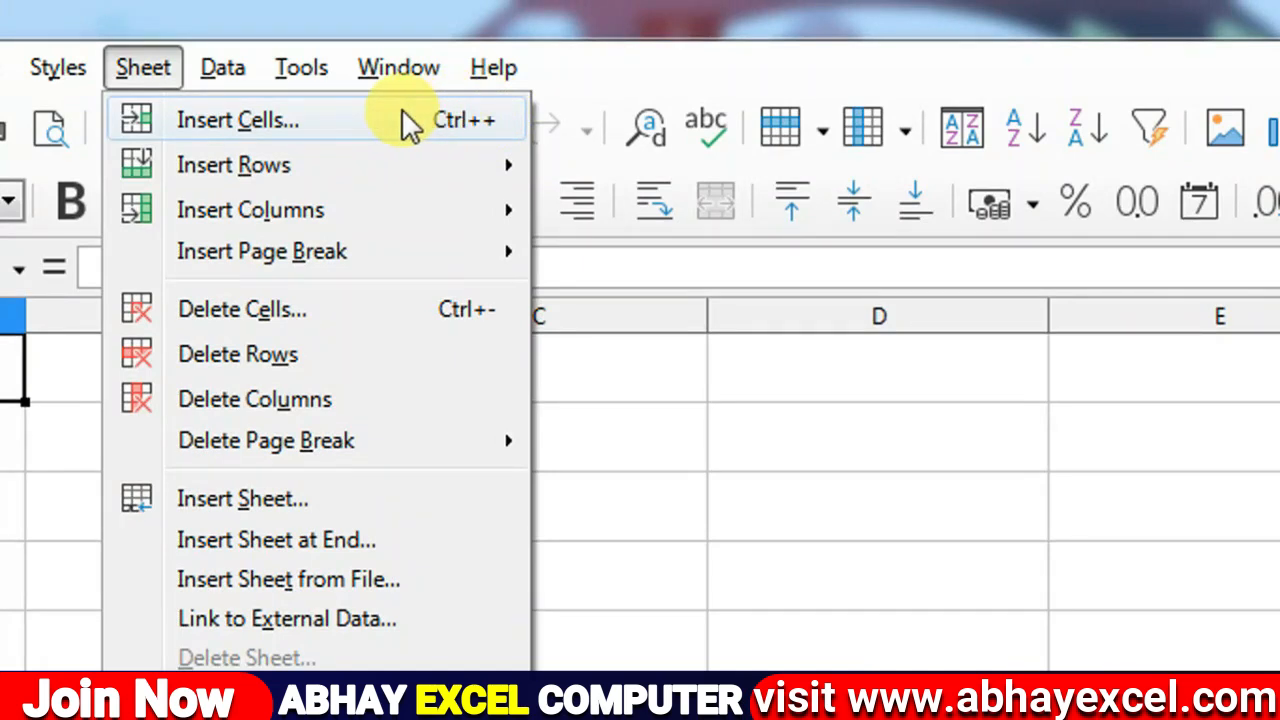
pyautogui.click(199, 437)
pyautogui.click(175, 455)
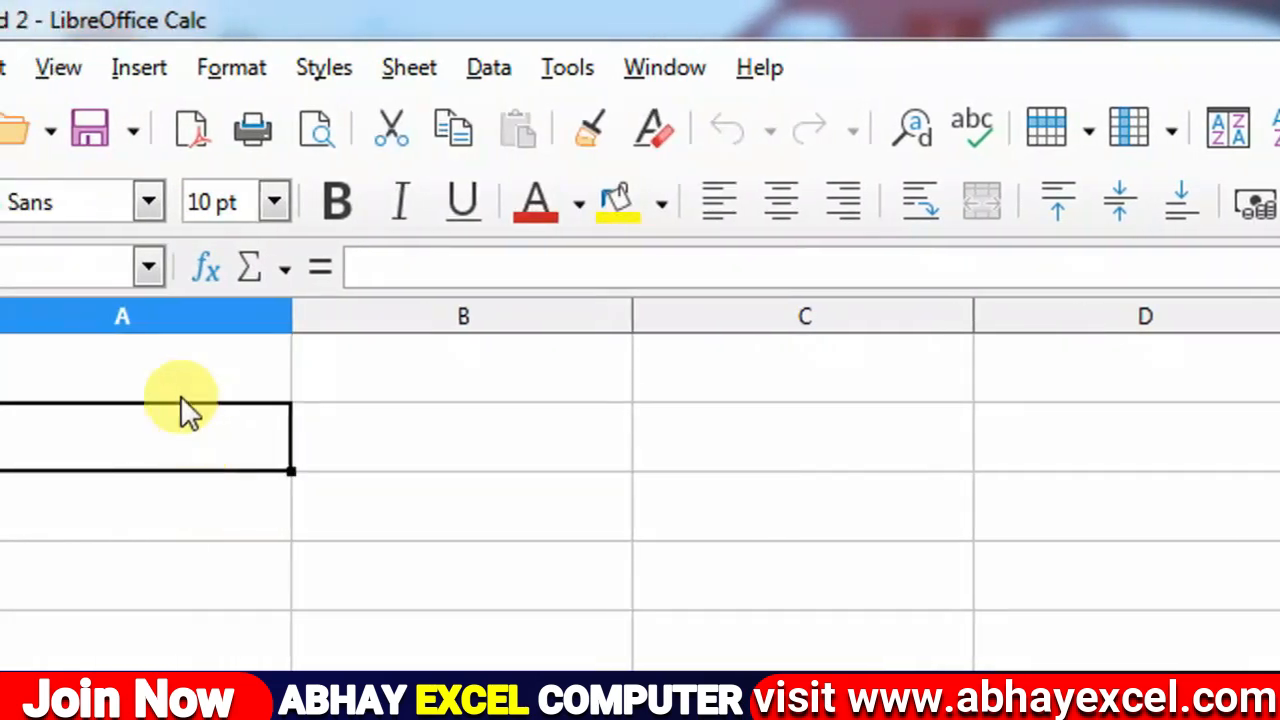
# Step: Enter ABHAY, EXCEL and COMPUTER one below the other in cells A1 to A3
pyautogui.click(73, 378)
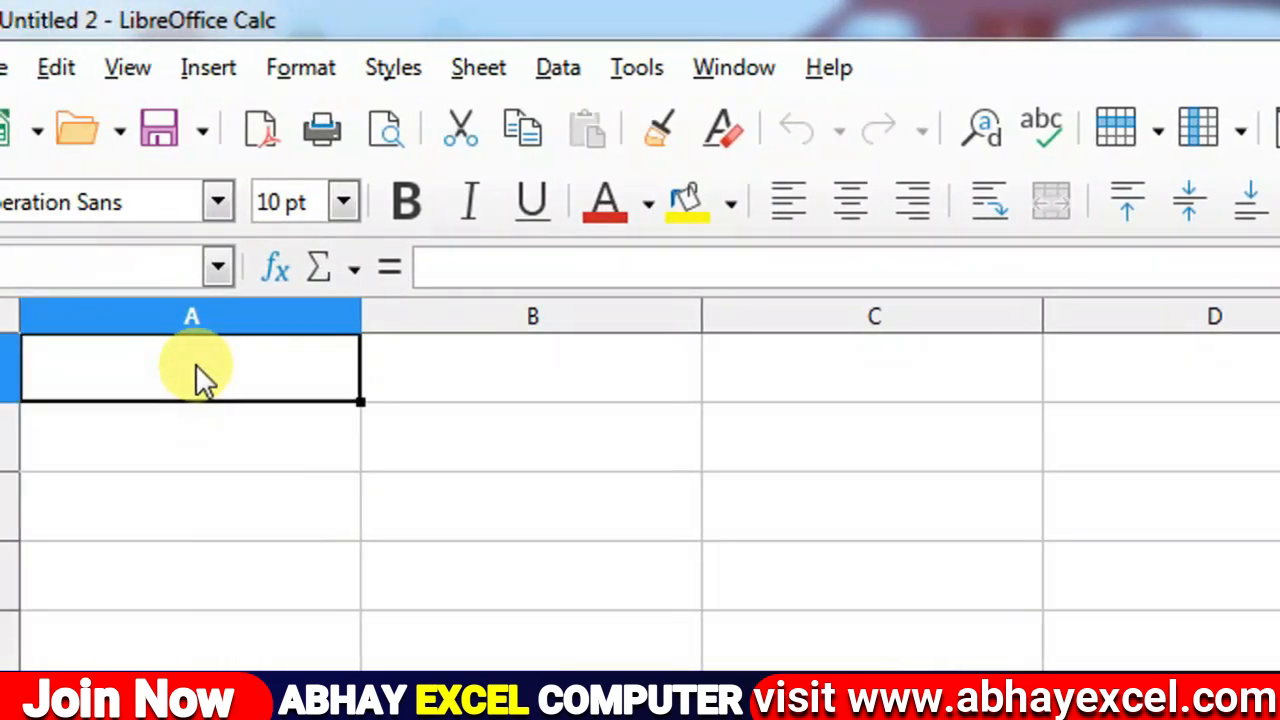
pyautogui.write('ABHAY')
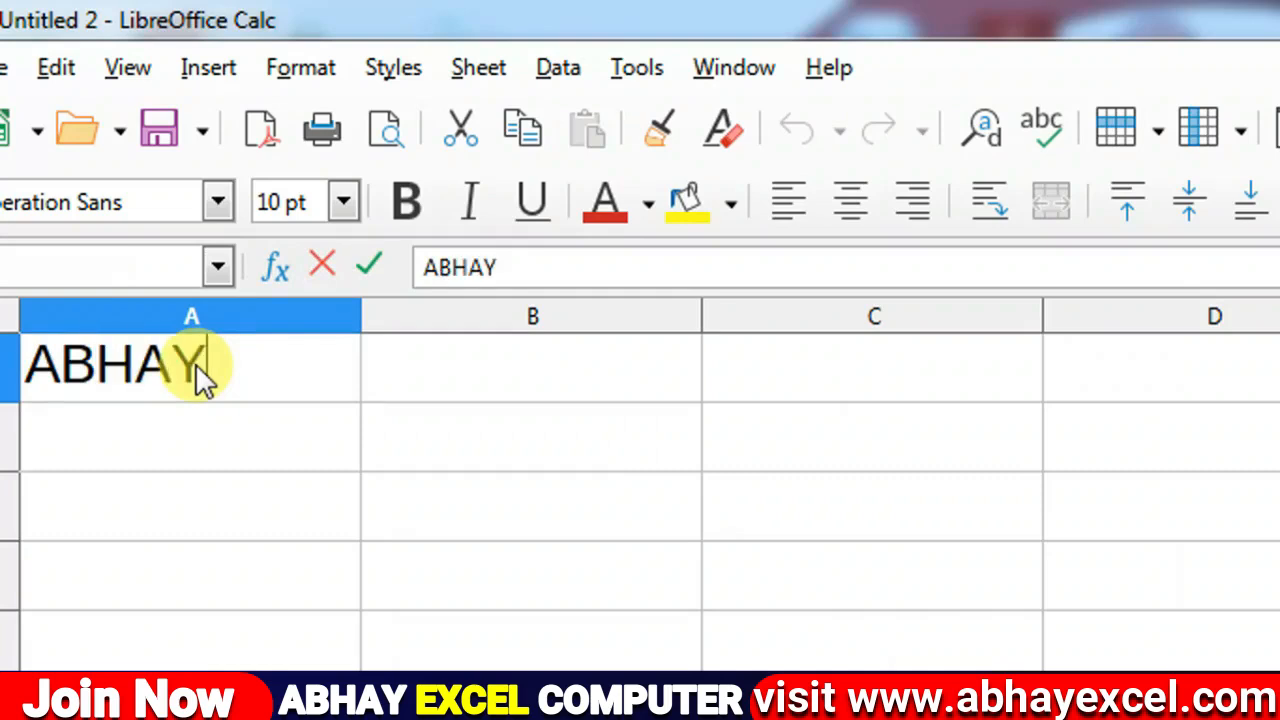
pyautogui.press('Return')
pyautogui.write('EXCE')
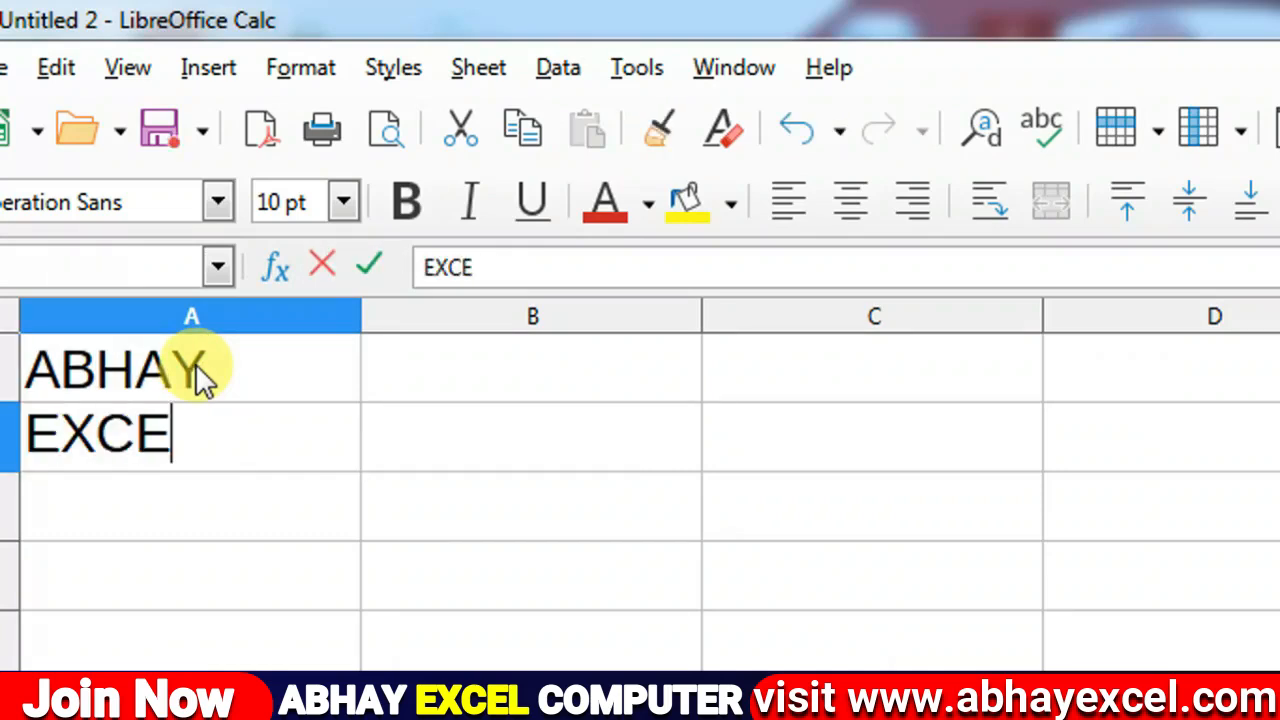
pyautogui.write('L')
pyautogui.press('Return')
pyautogui.write('C')
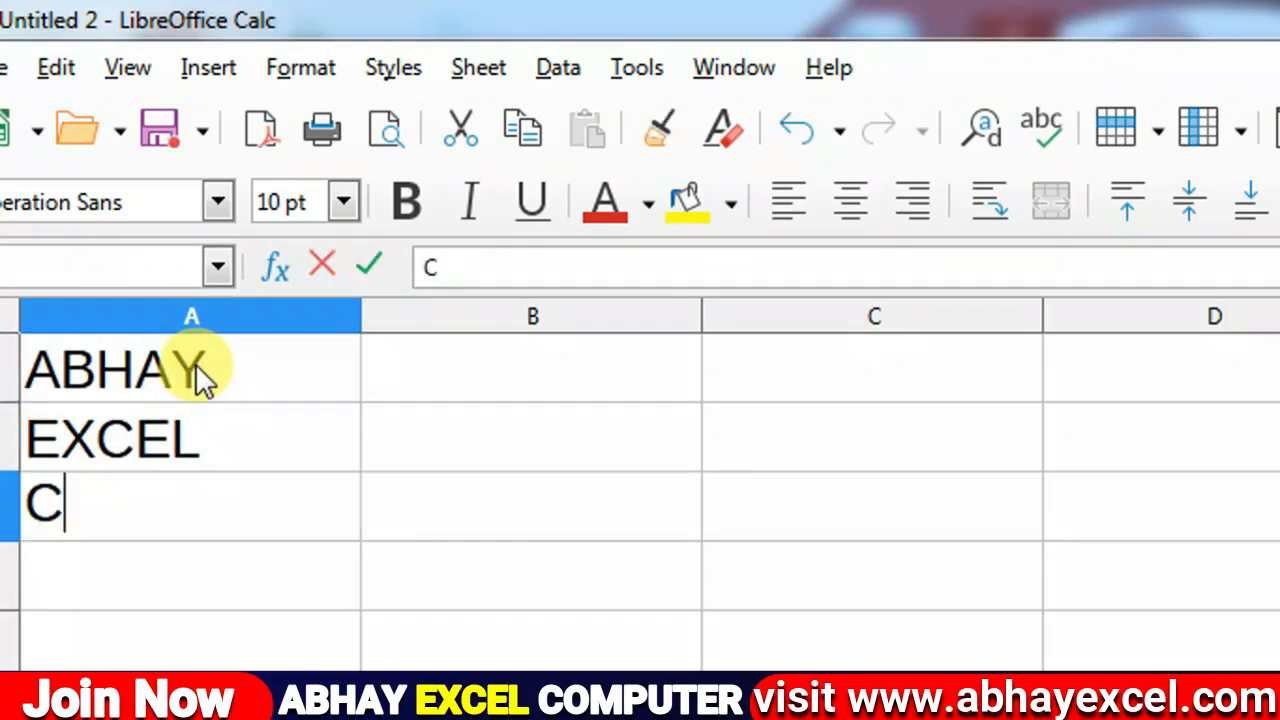
pyautogui.write('OMPUTER')
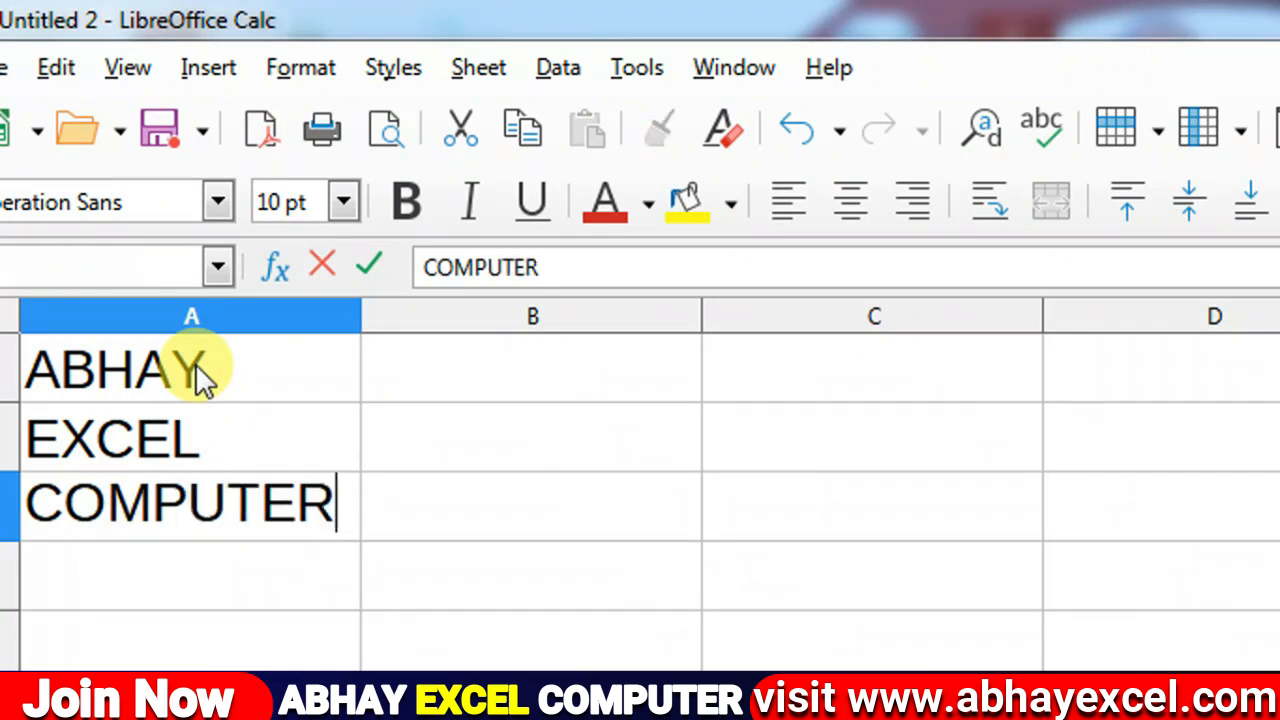
# Step: Insert a blank cell at A2, using the option that shifts the existing cells down
pyautogui.click(200, 428)
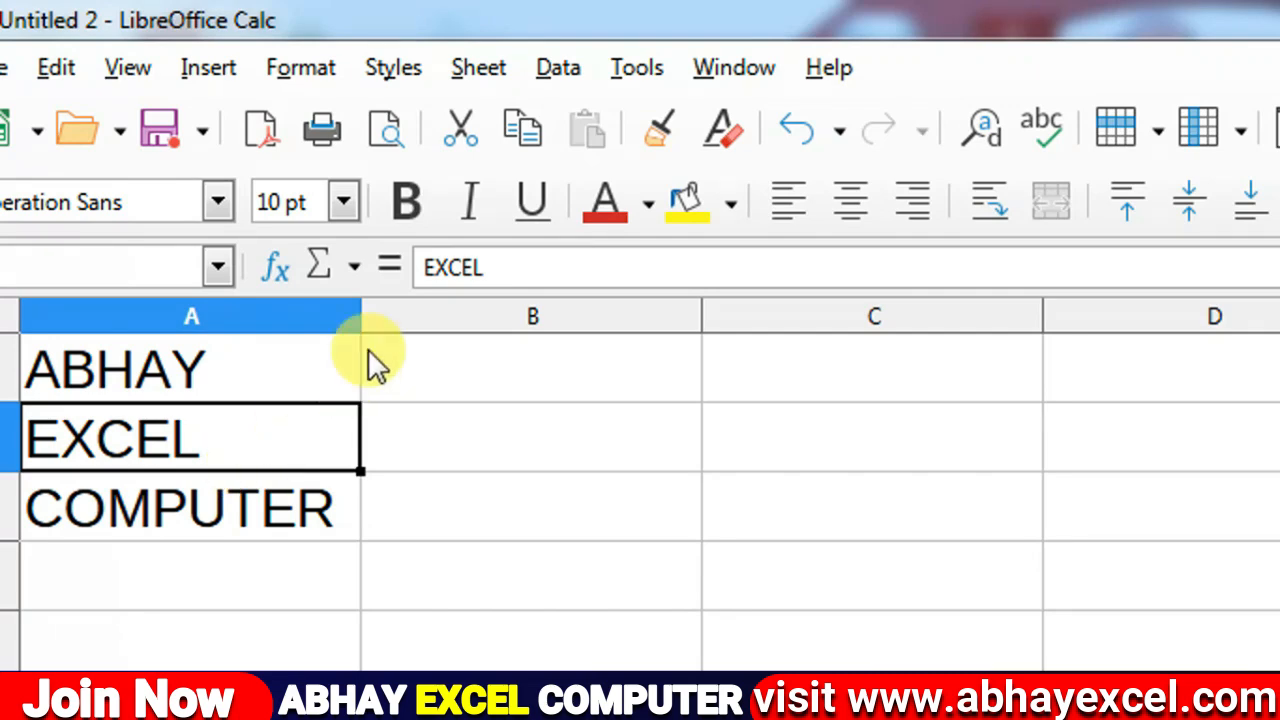
pyautogui.click(493, 71)
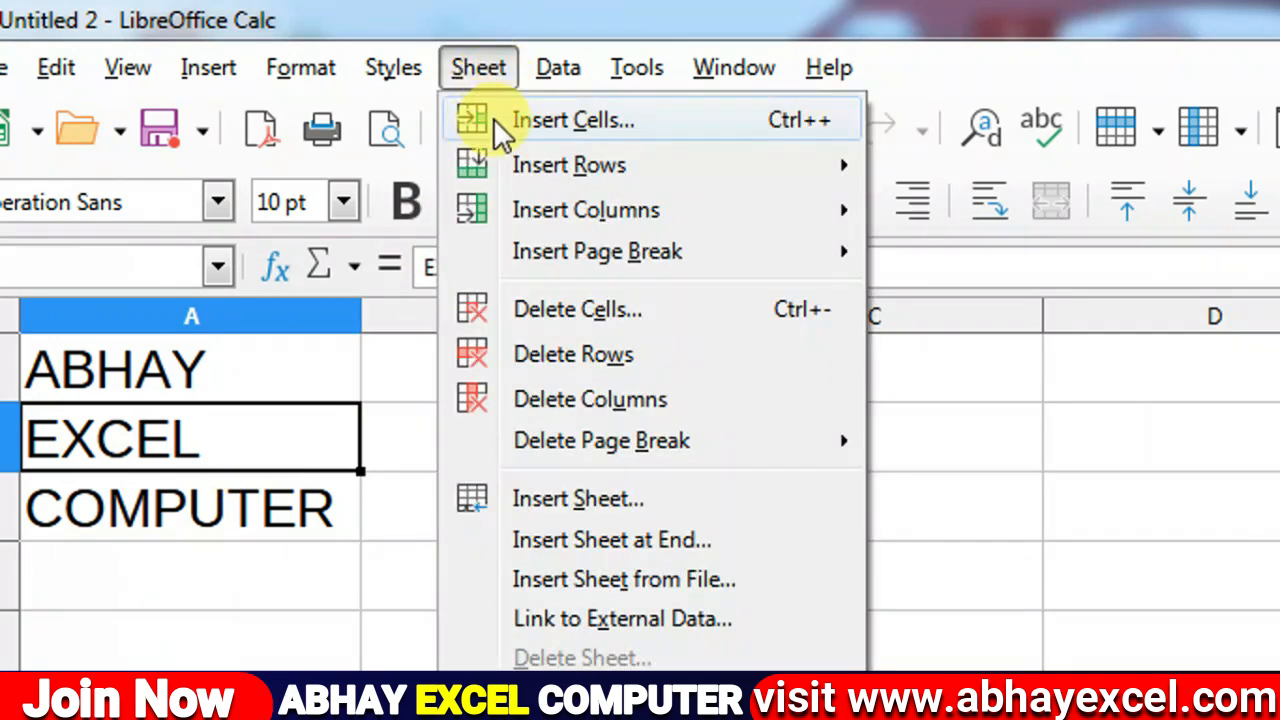
pyautogui.click(493, 118)
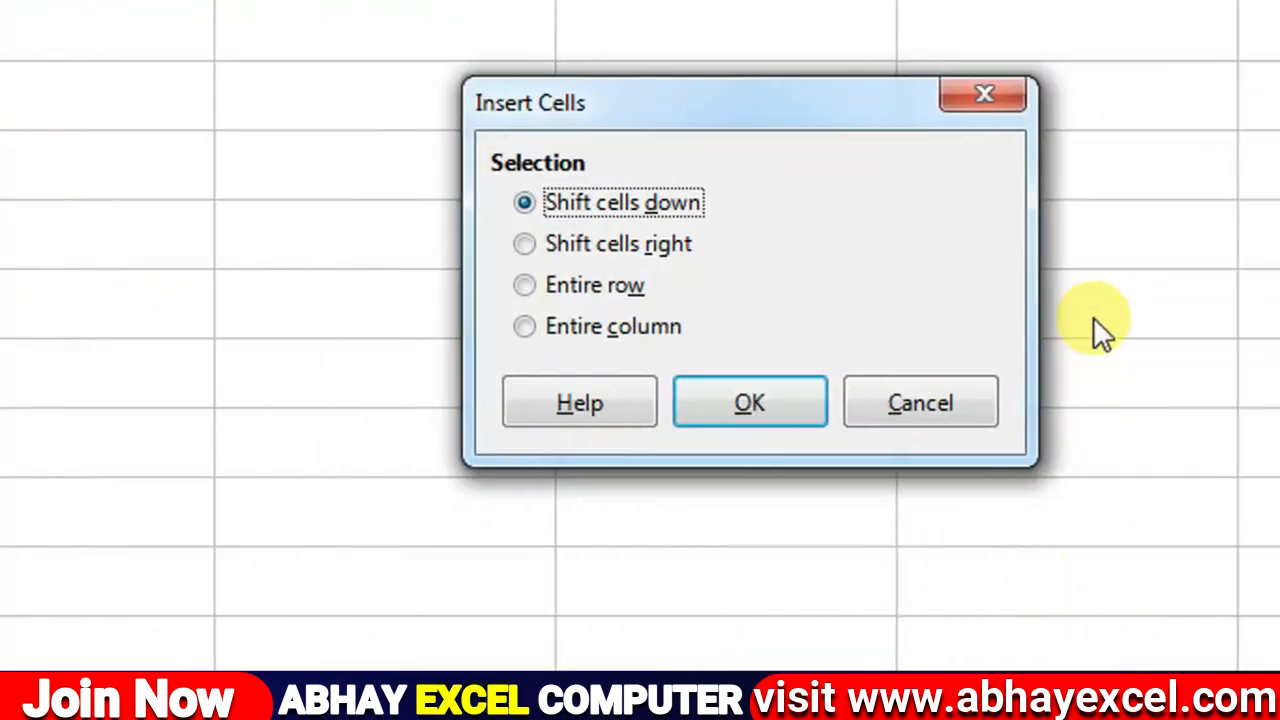
pyautogui.moveTo(763, 116); pyautogui.dragTo(292, 101)
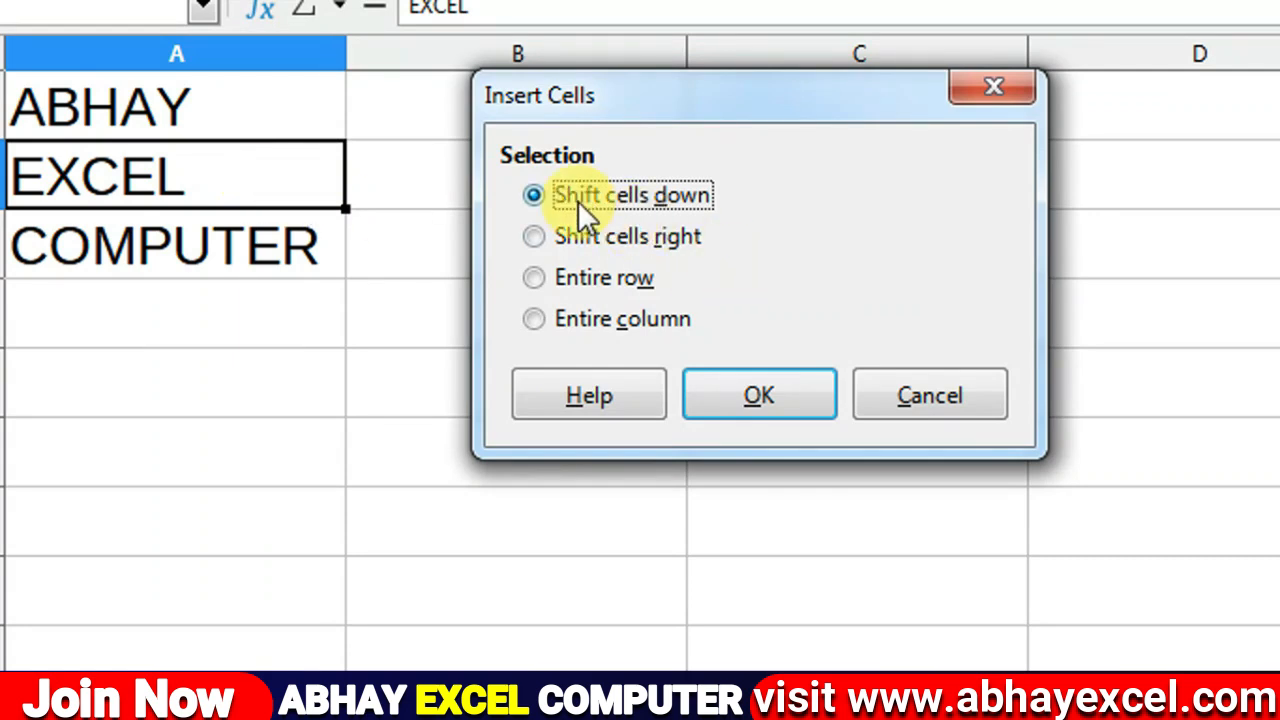
pyautogui.click(755, 405)
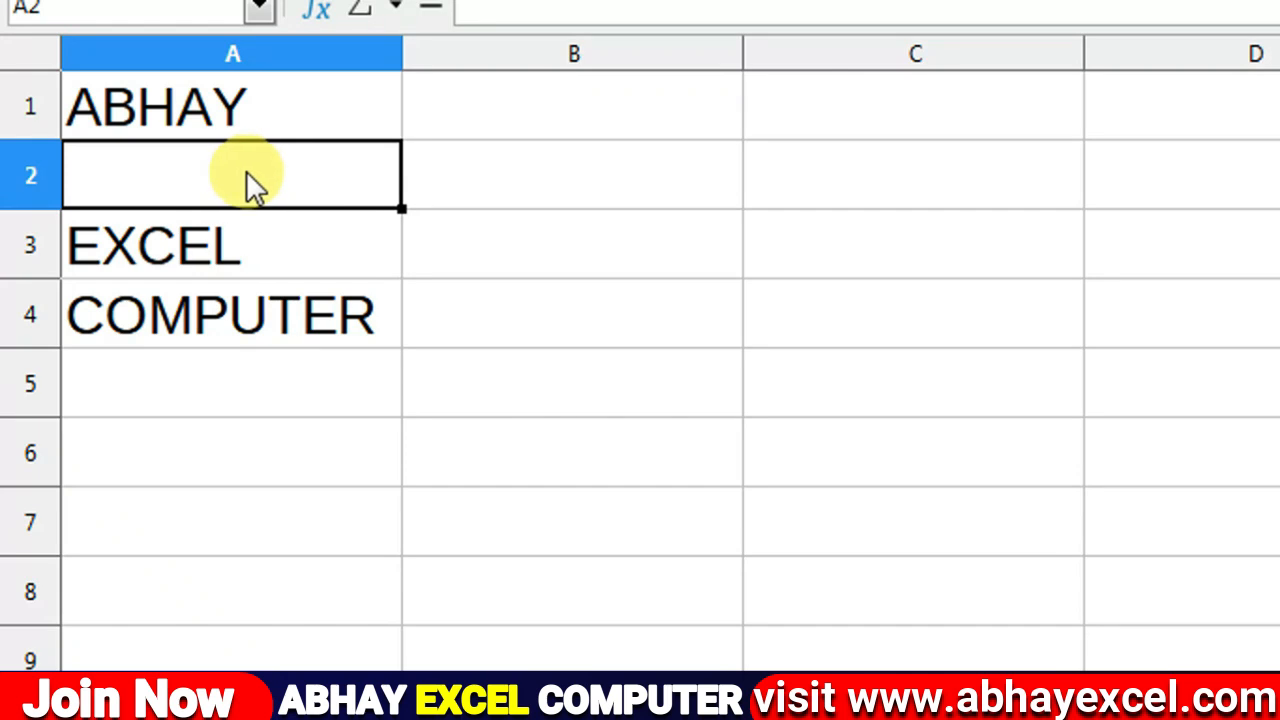
# Step: Insert another blank cell at A2, again shifting the cells below it down
pyautogui.hotkey('ctrl', '+')
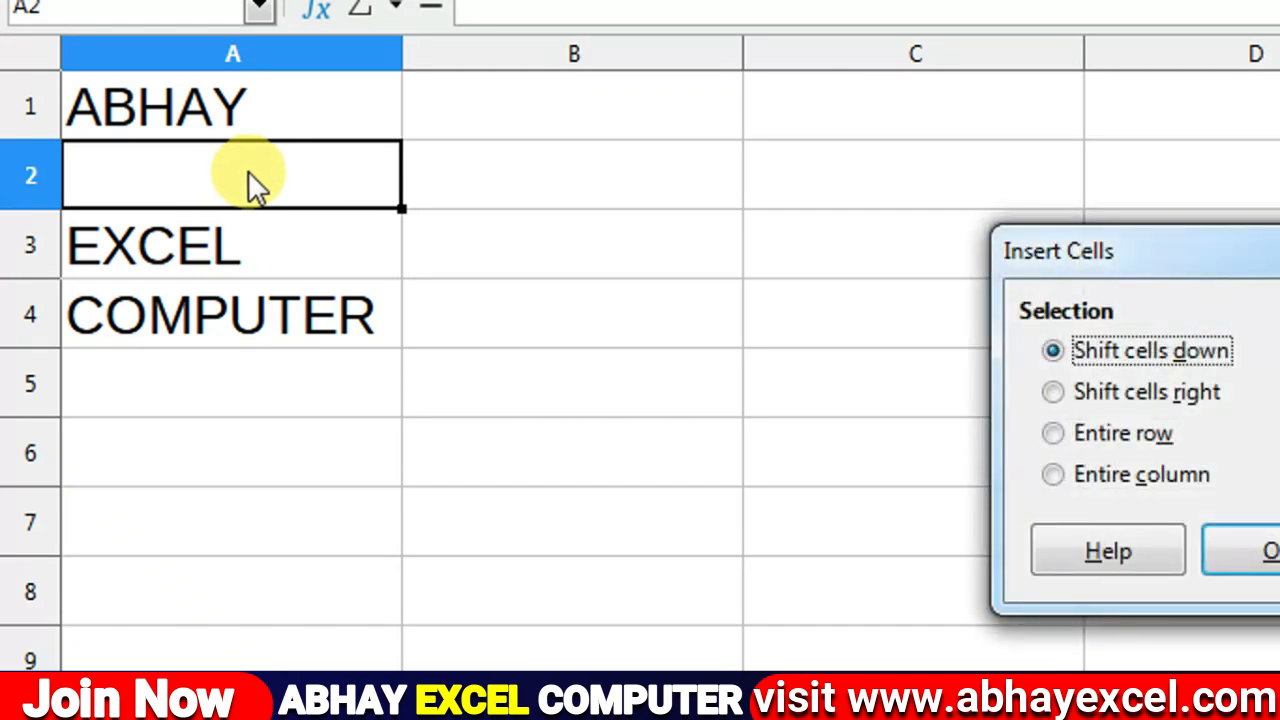
pyautogui.moveTo(1188, 253); pyautogui.dragTo(744, 195)
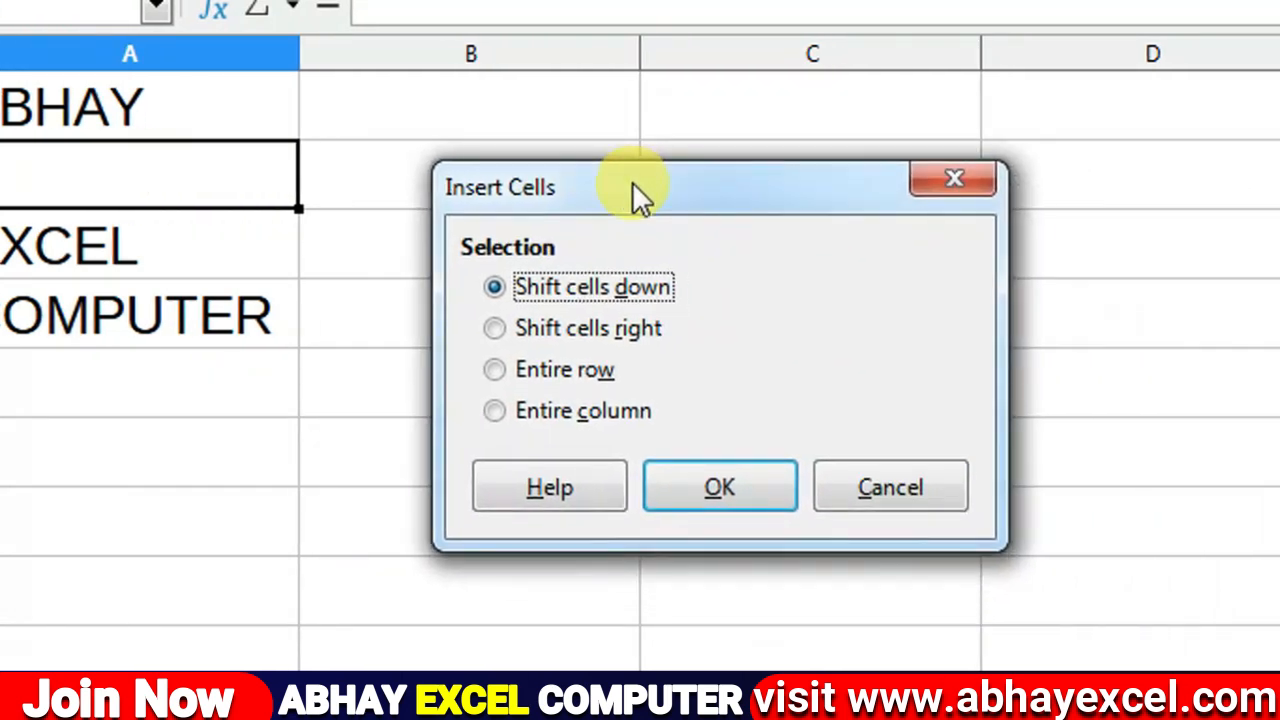
pyautogui.click(688, 474)
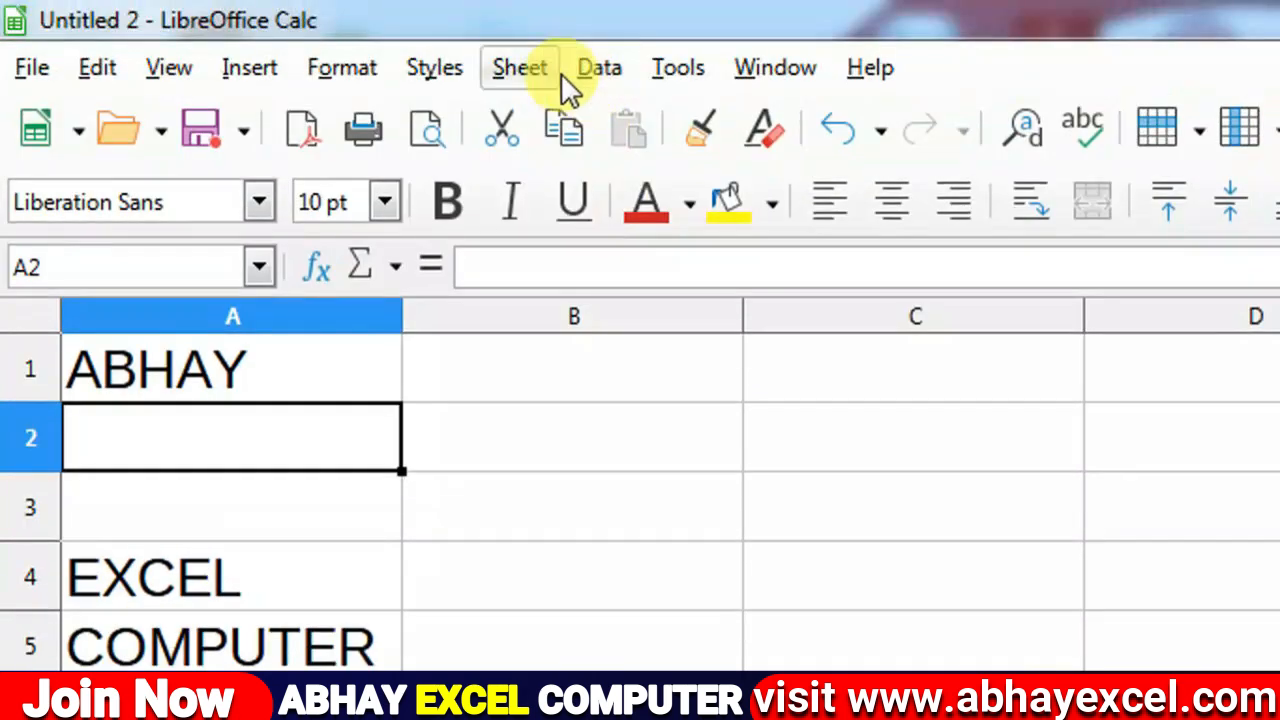
# Step: Insert an entire row above row 2
pyautogui.click(522, 68)
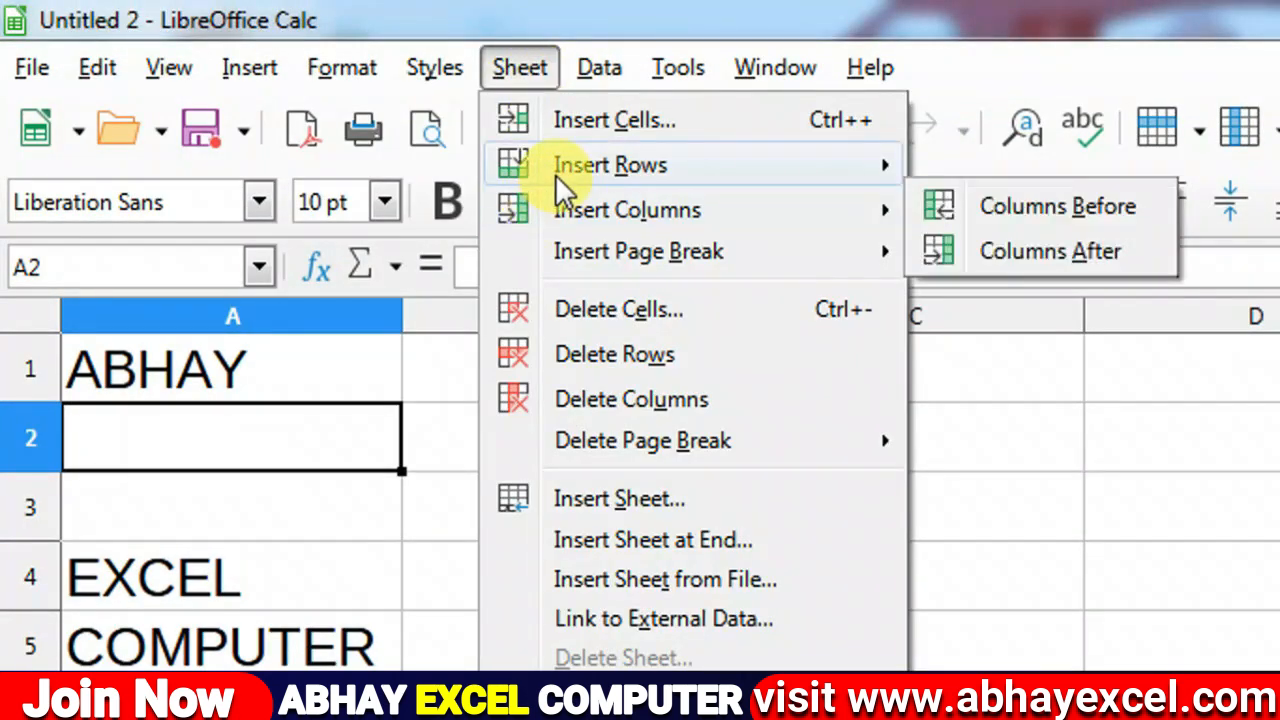
pyautogui.moveTo(558, 178)
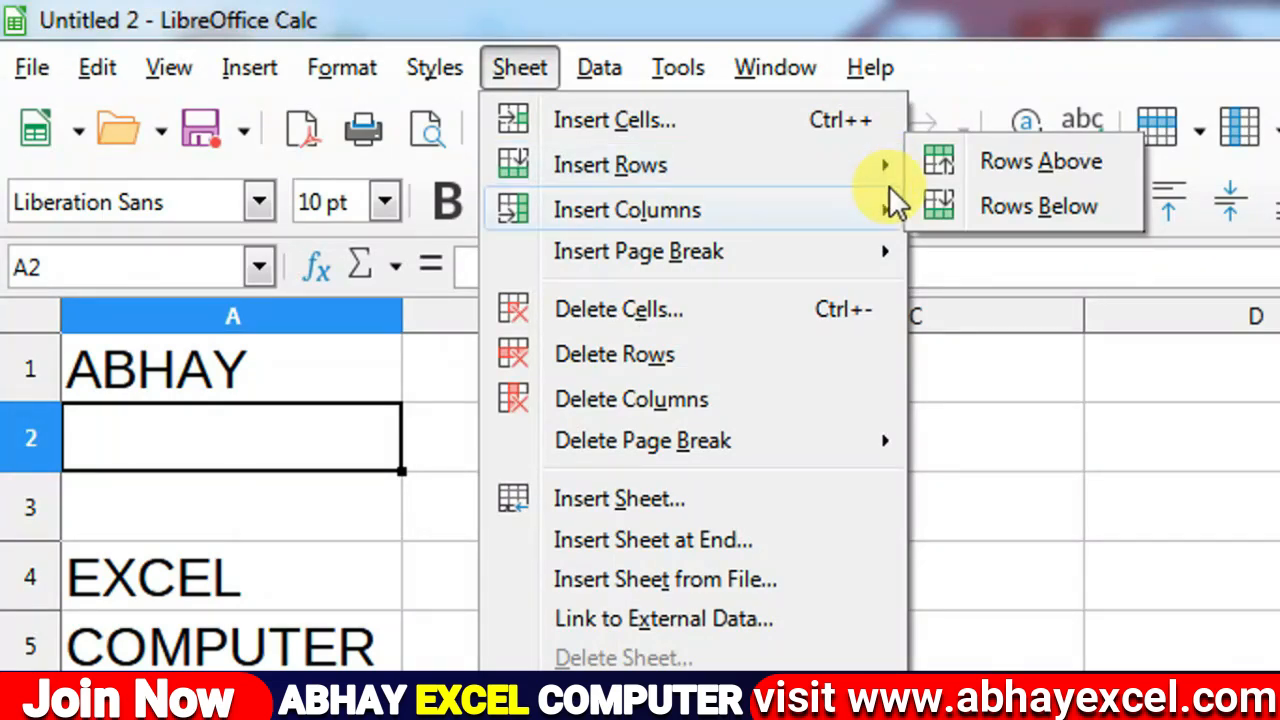
pyautogui.moveTo(851, 177)
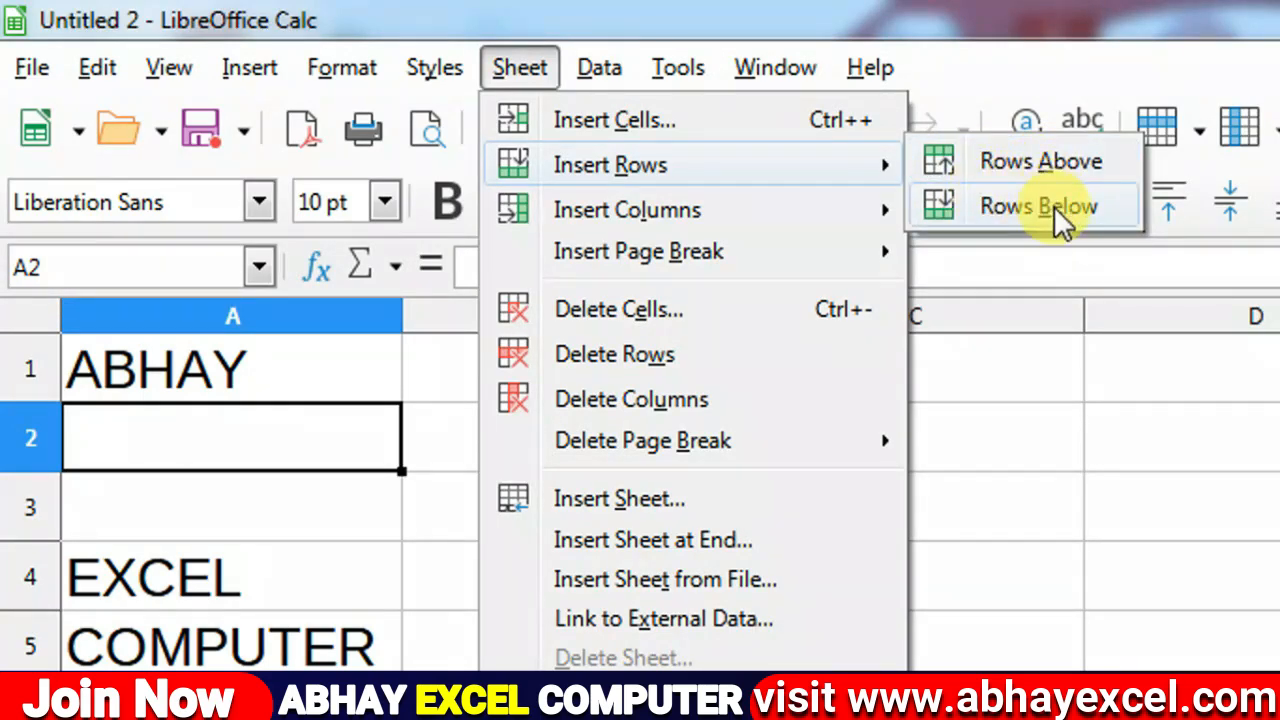
pyautogui.click(1016, 168)
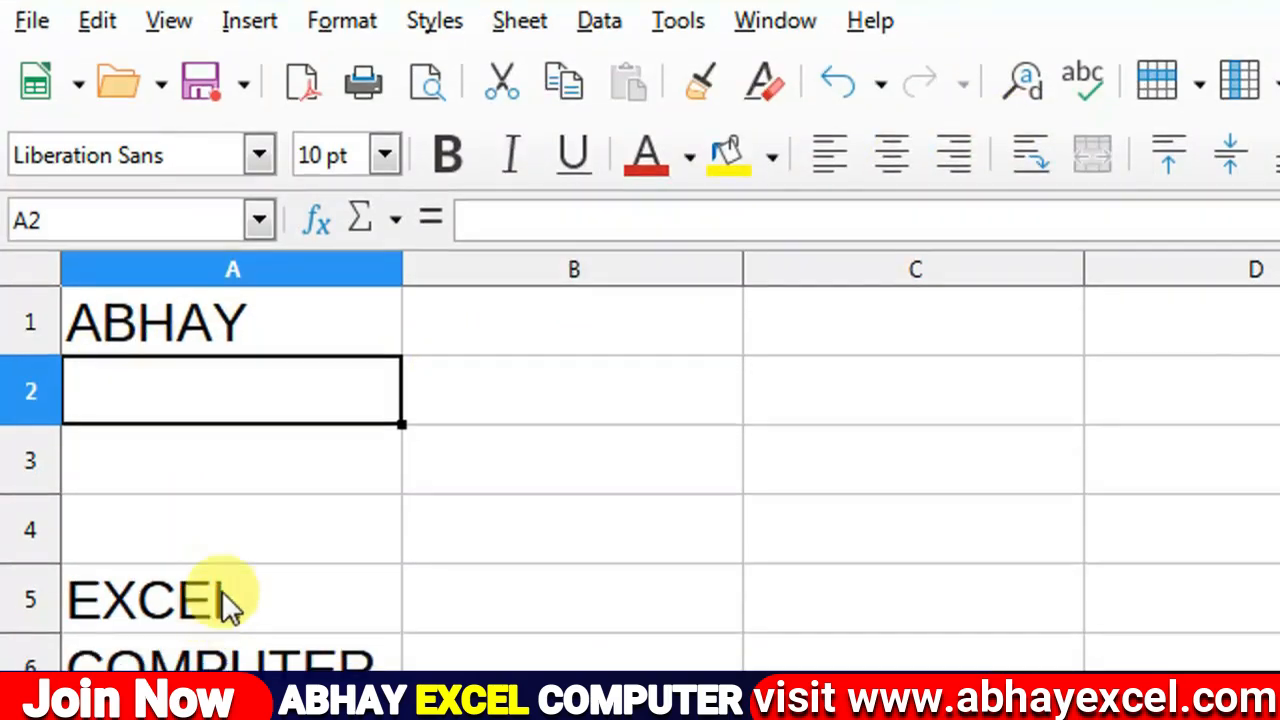
# Step: Insert a blank row below the EXCEL entry in row 5
pyautogui.click(221, 639)
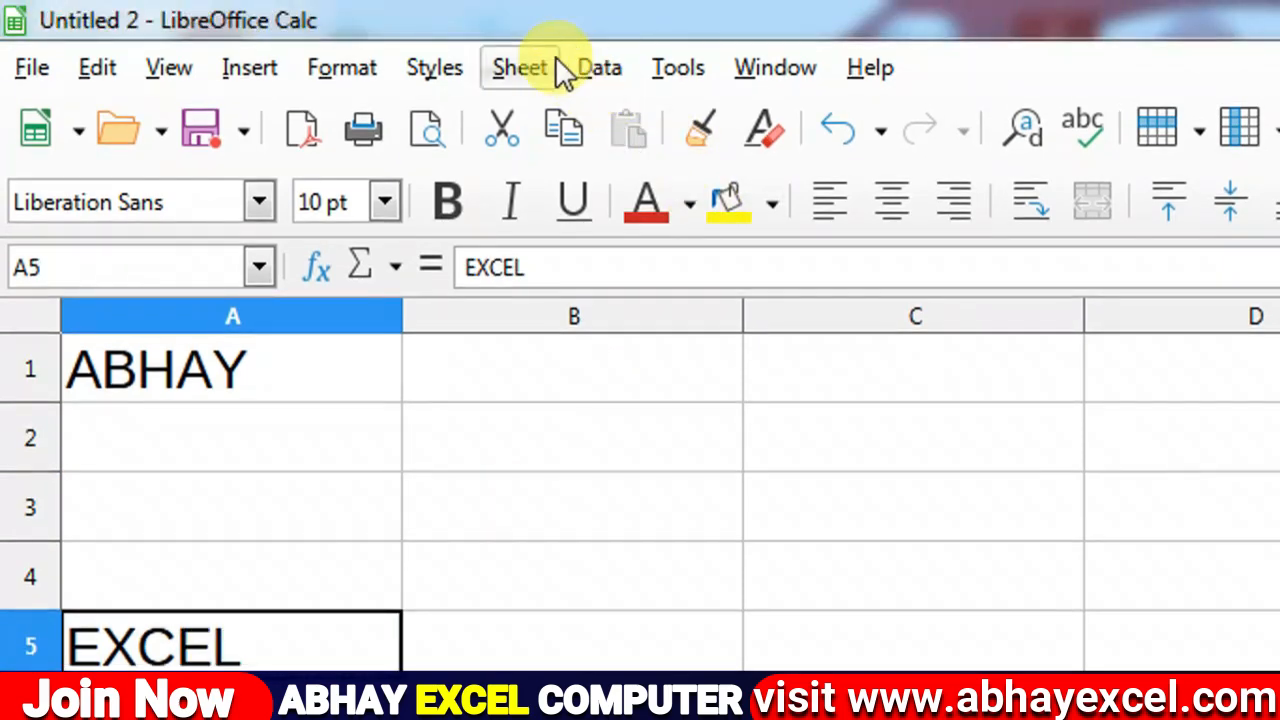
pyautogui.click(530, 20)
pyautogui.moveTo(604, 160)
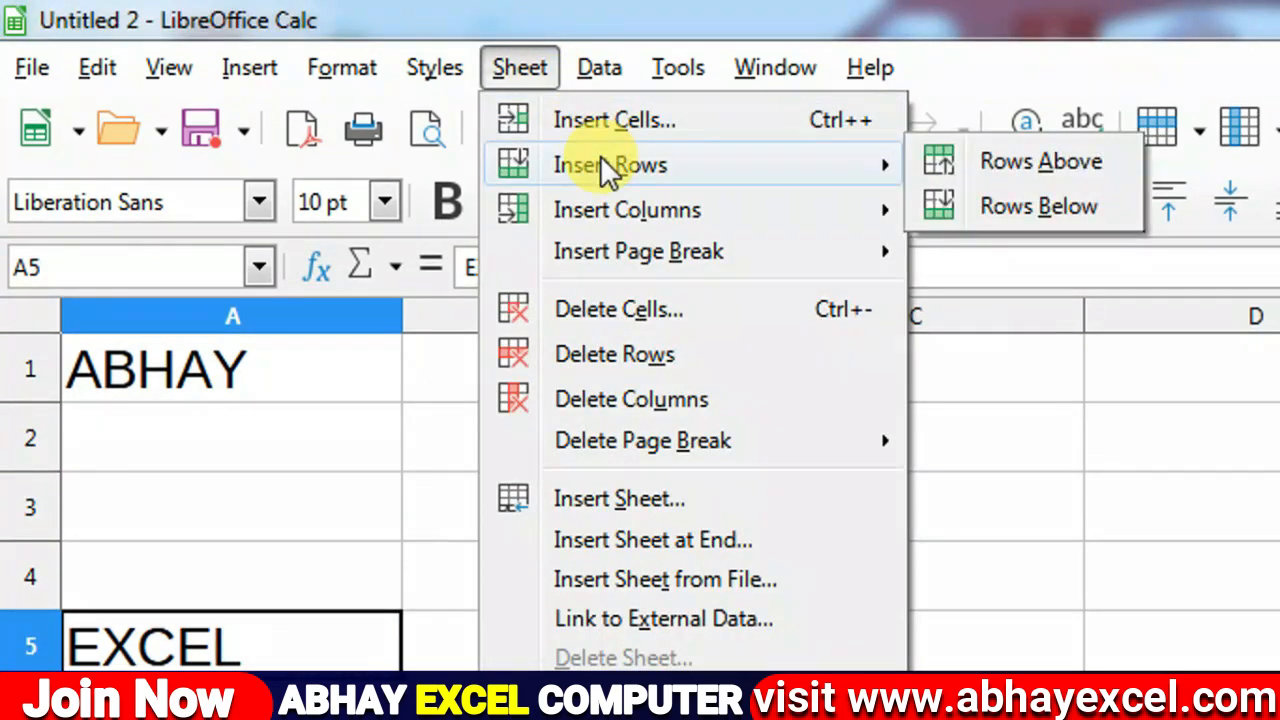
pyautogui.click(971, 206)
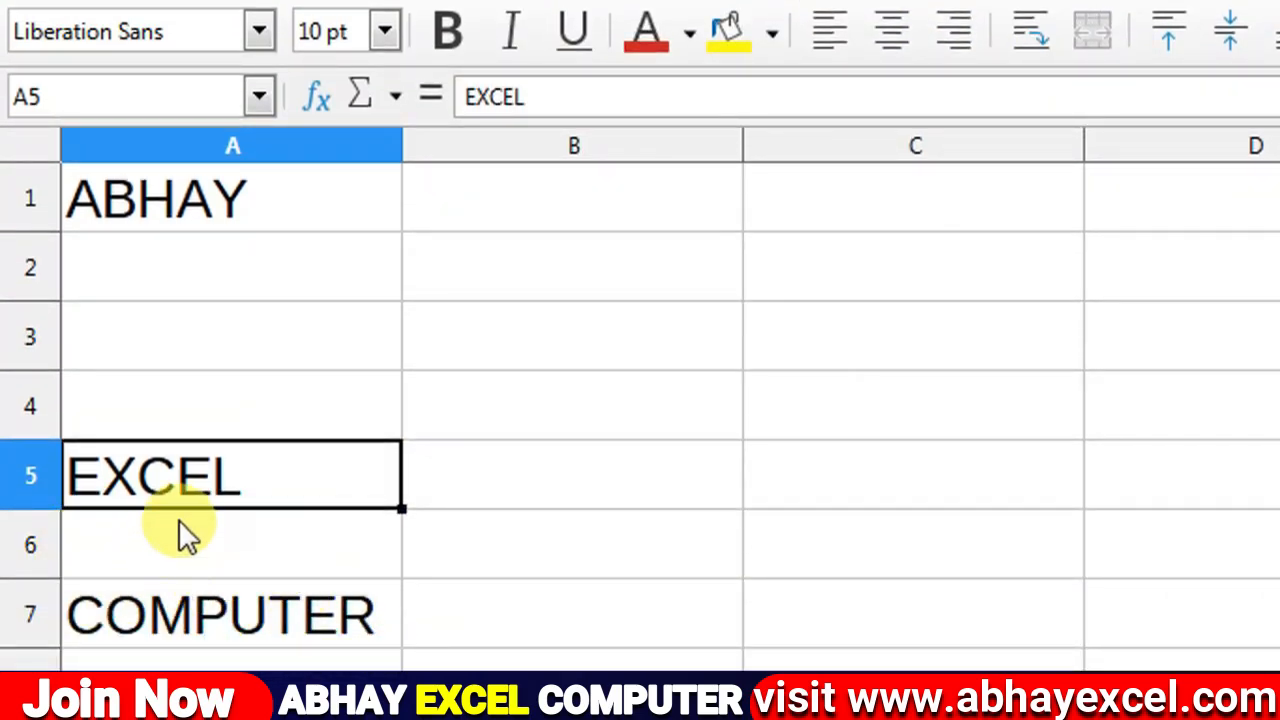
# Step: Fill cells B1 to B7 with the numbers 1 to 7, one per row
pyautogui.click(503, 182)
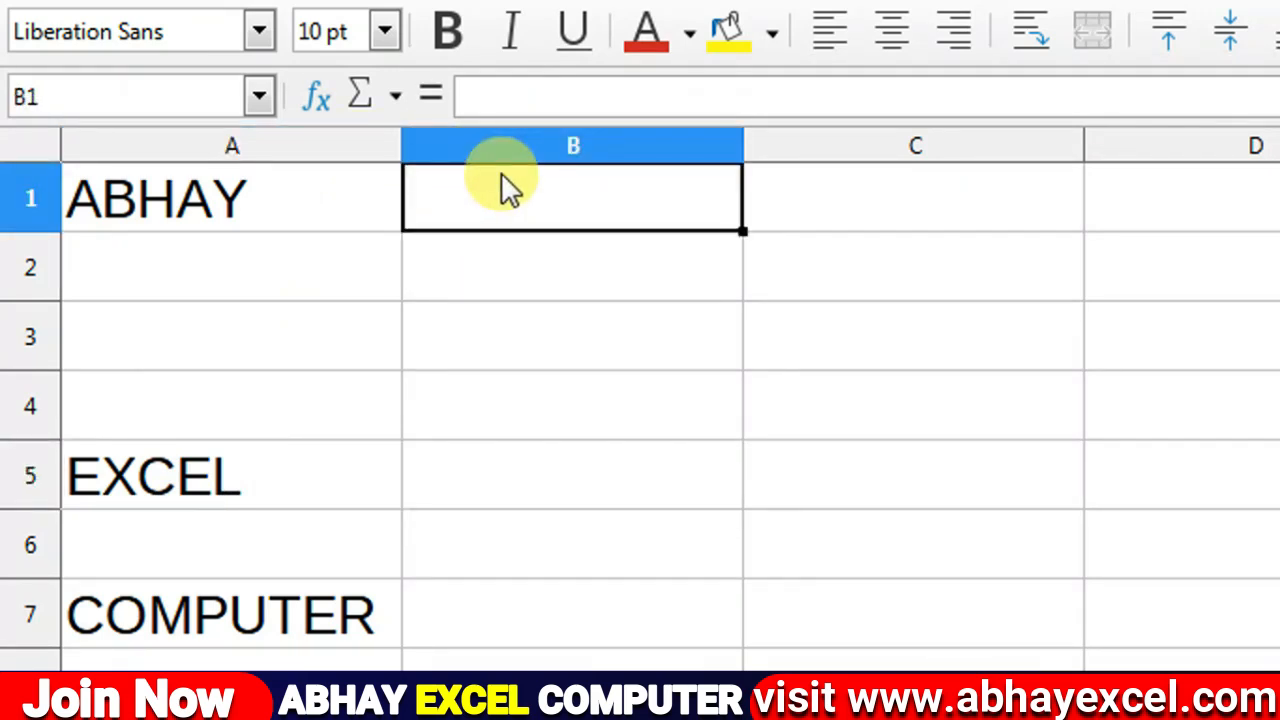
pyautogui.write('1')
pyautogui.press('Return')
pyautogui.write('2')
pyautogui.press('Return')
pyautogui.write('3')
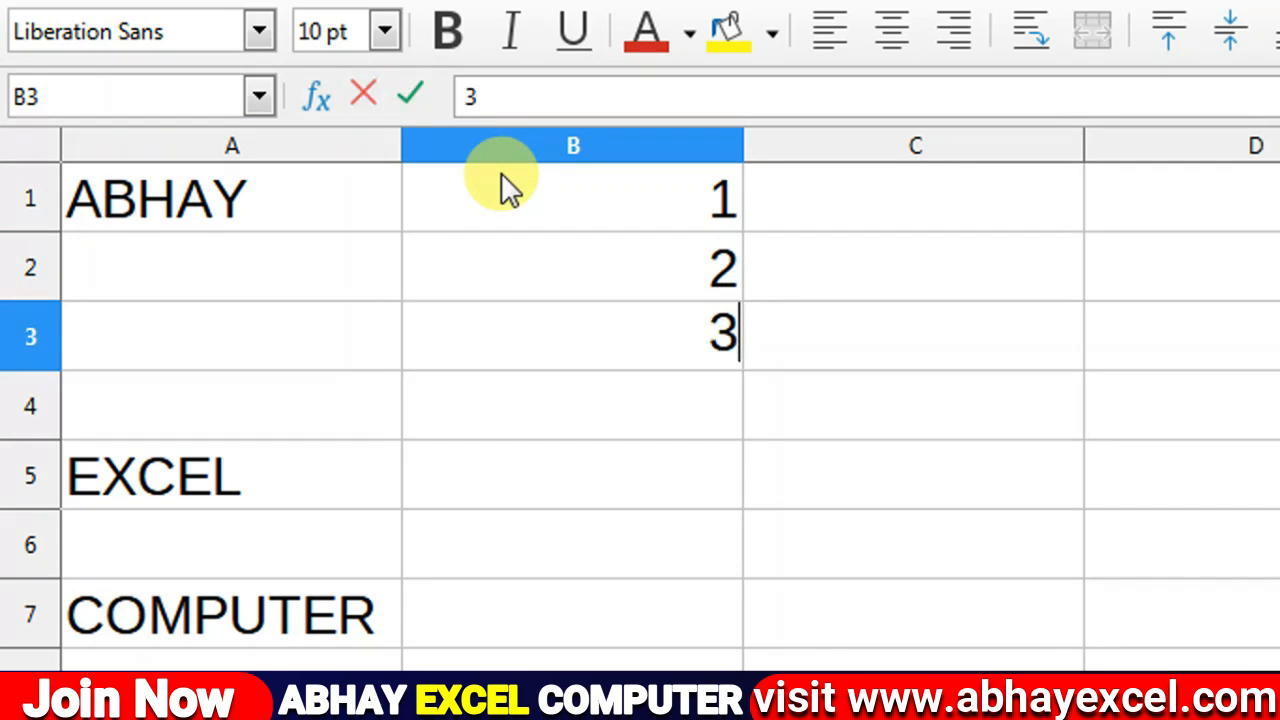
pyautogui.press('Return')
pyautogui.write('4')
pyautogui.press('Return')
pyautogui.write('5')
pyautogui.press('Return')
pyautogui.write('6')
pyautogui.press('Return')
pyautogui.write('7')
pyautogui.press('Return')
# Step: Insert a blank column before column B, which holds the numbers
pyautogui.click(494, 155)
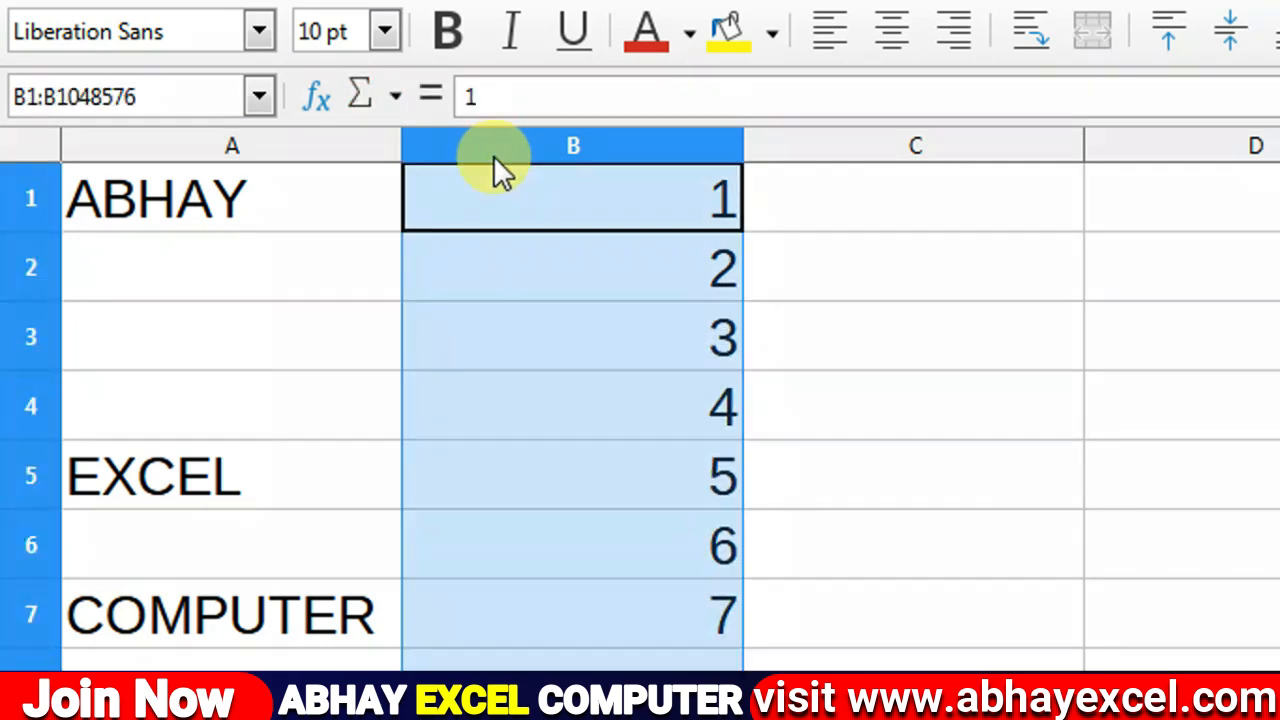
pyautogui.click(514, 242)
pyautogui.click(528, 205)
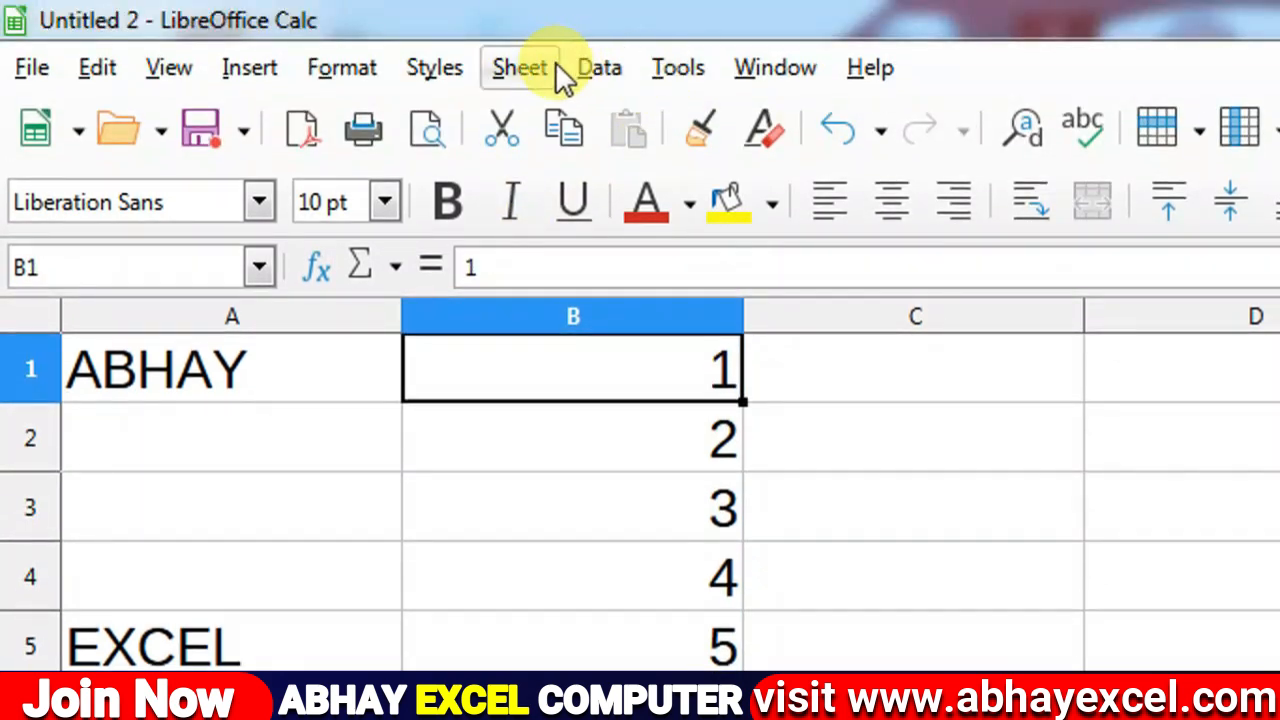
pyautogui.click(530, 70)
pyautogui.moveTo(609, 206)
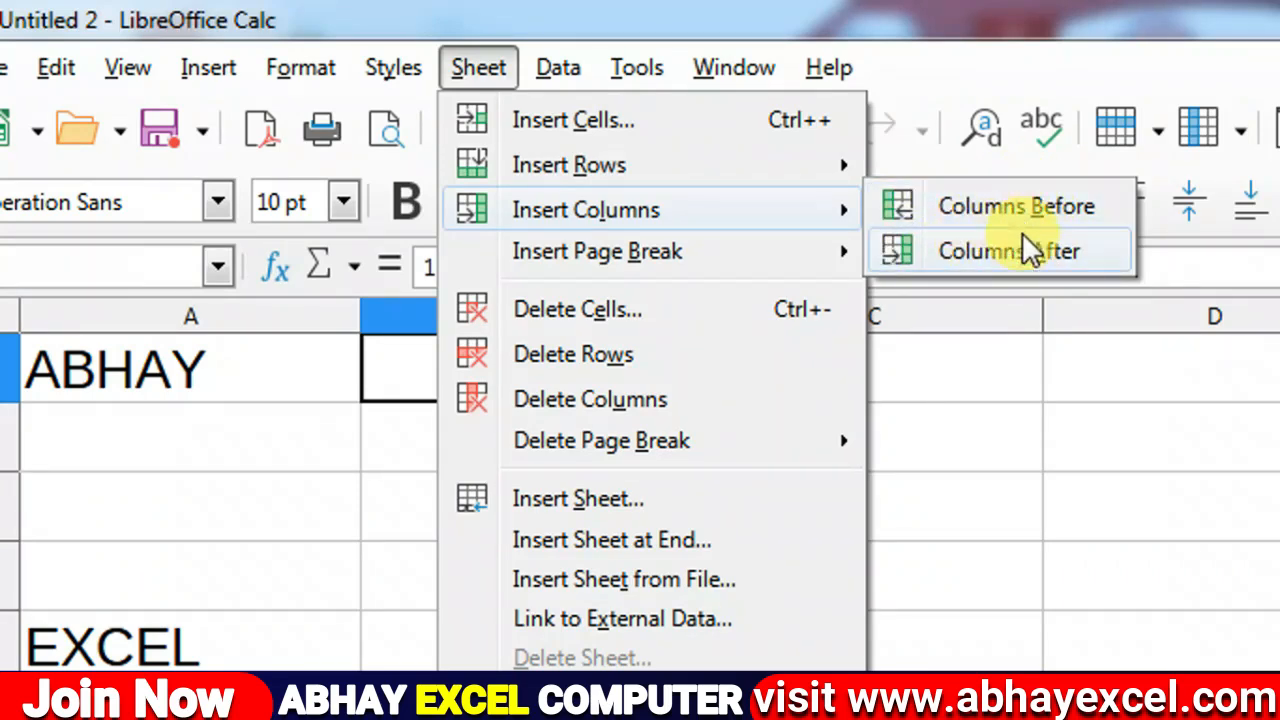
pyautogui.click(967, 210)
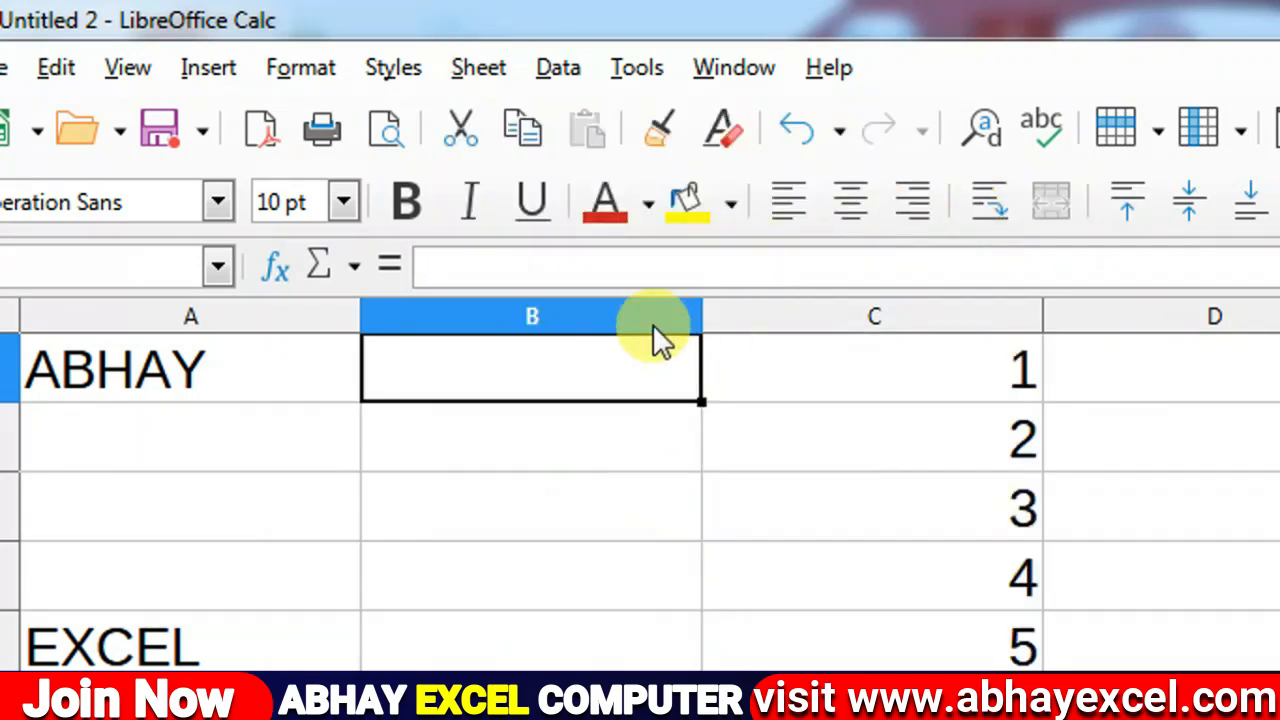
# Step: Insert a blank column after column A and select cells B1 to B7 in it
pyautogui.click(925, 368)
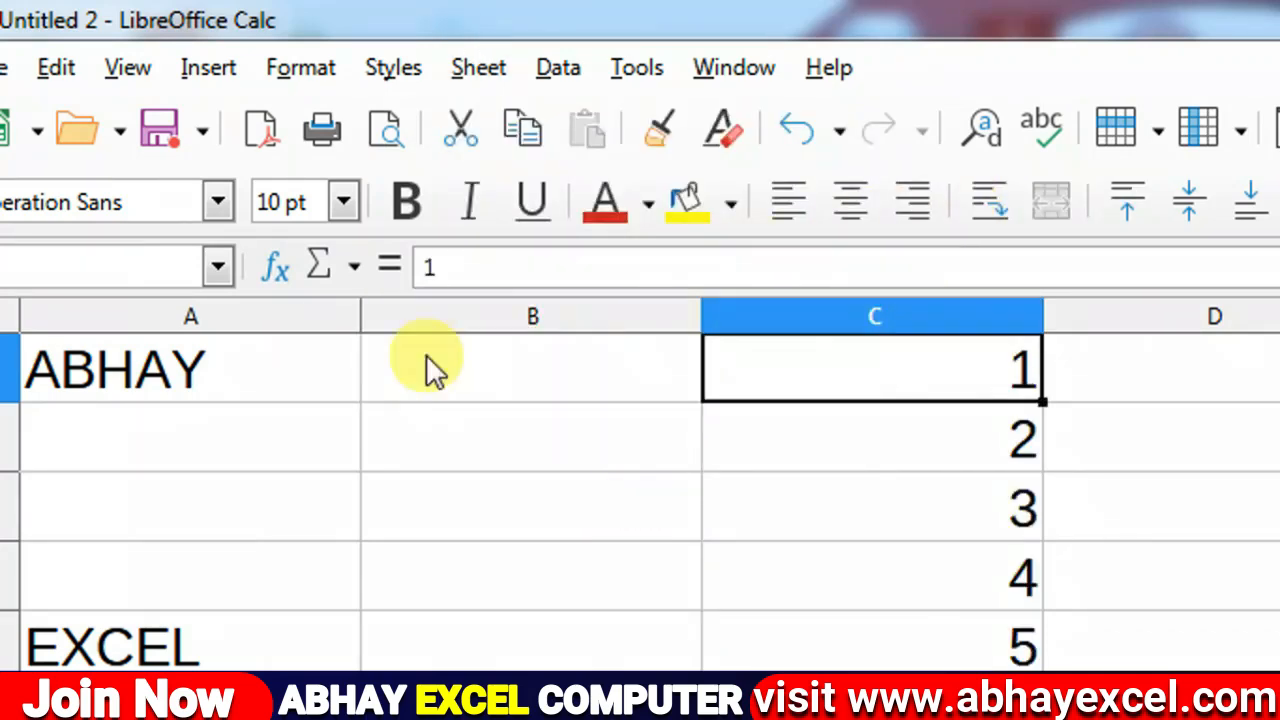
pyautogui.click(250, 375)
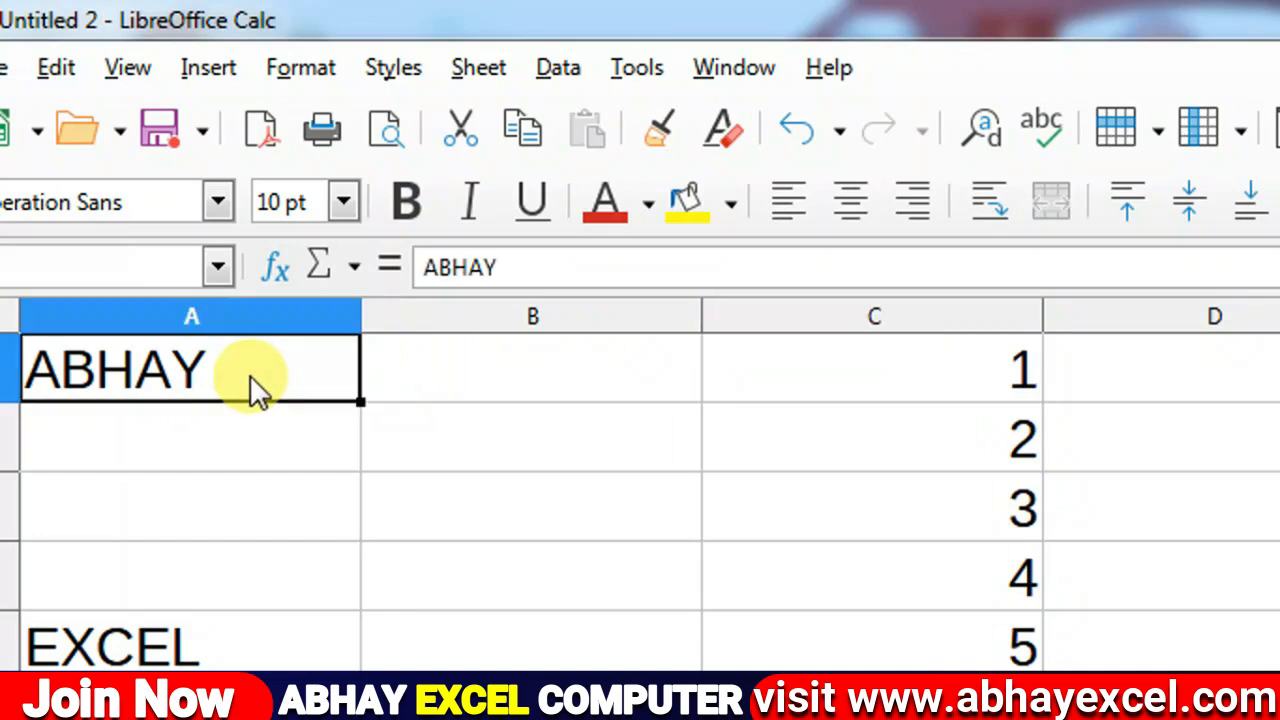
pyautogui.click(505, 80)
pyautogui.moveTo(523, 206)
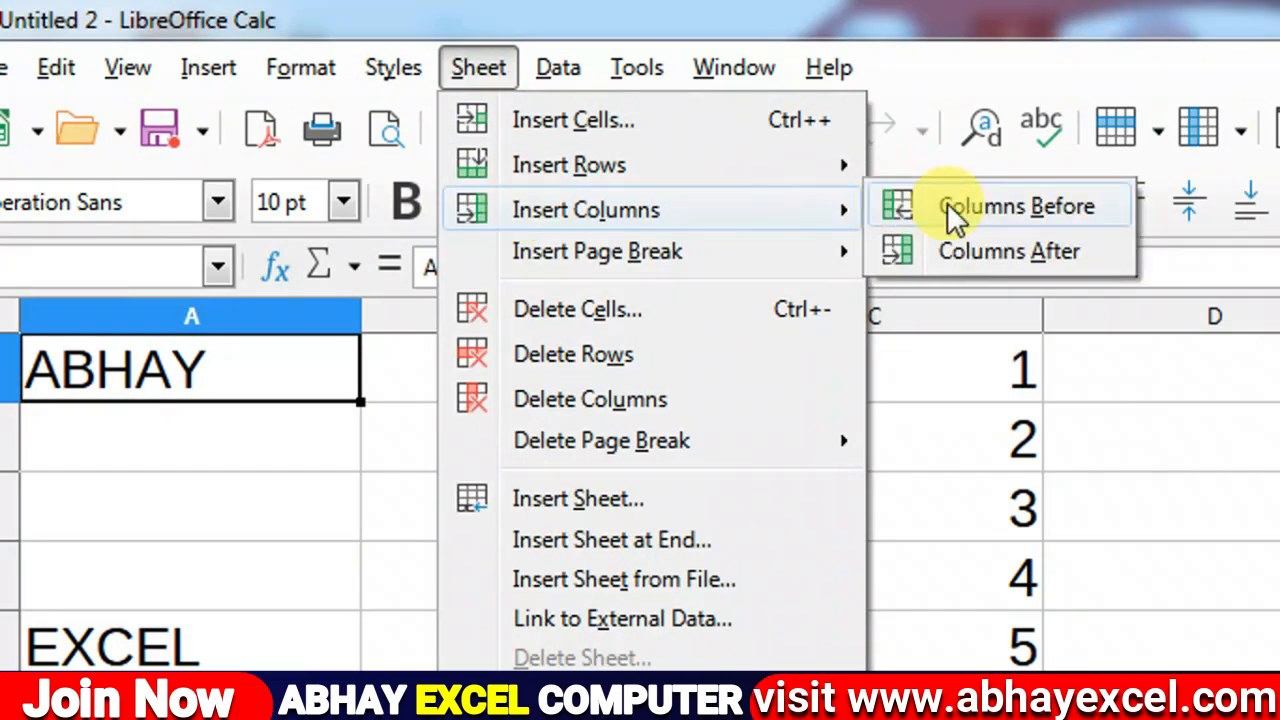
pyautogui.click(963, 251)
pyautogui.moveTo(557, 368); pyautogui.dragTo(557, 612)
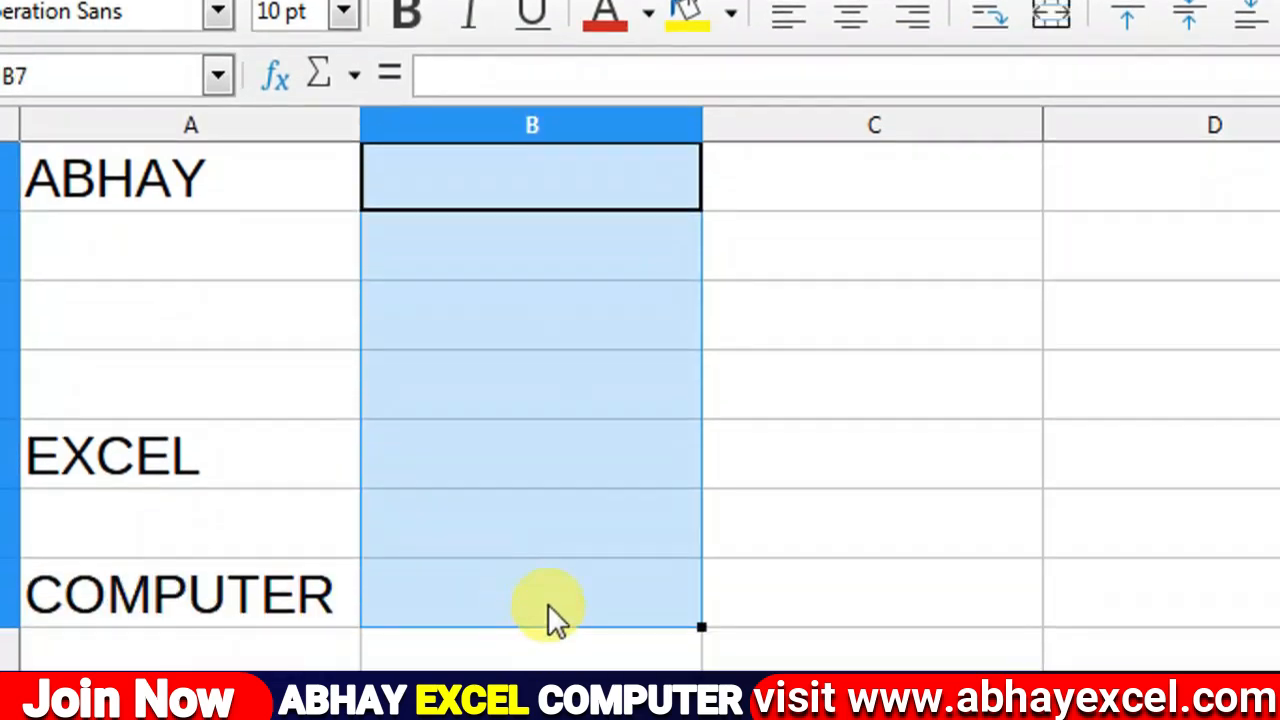
# Step: Insert a row page break above row 2, starting from cell B2
pyautogui.click(506, 275)
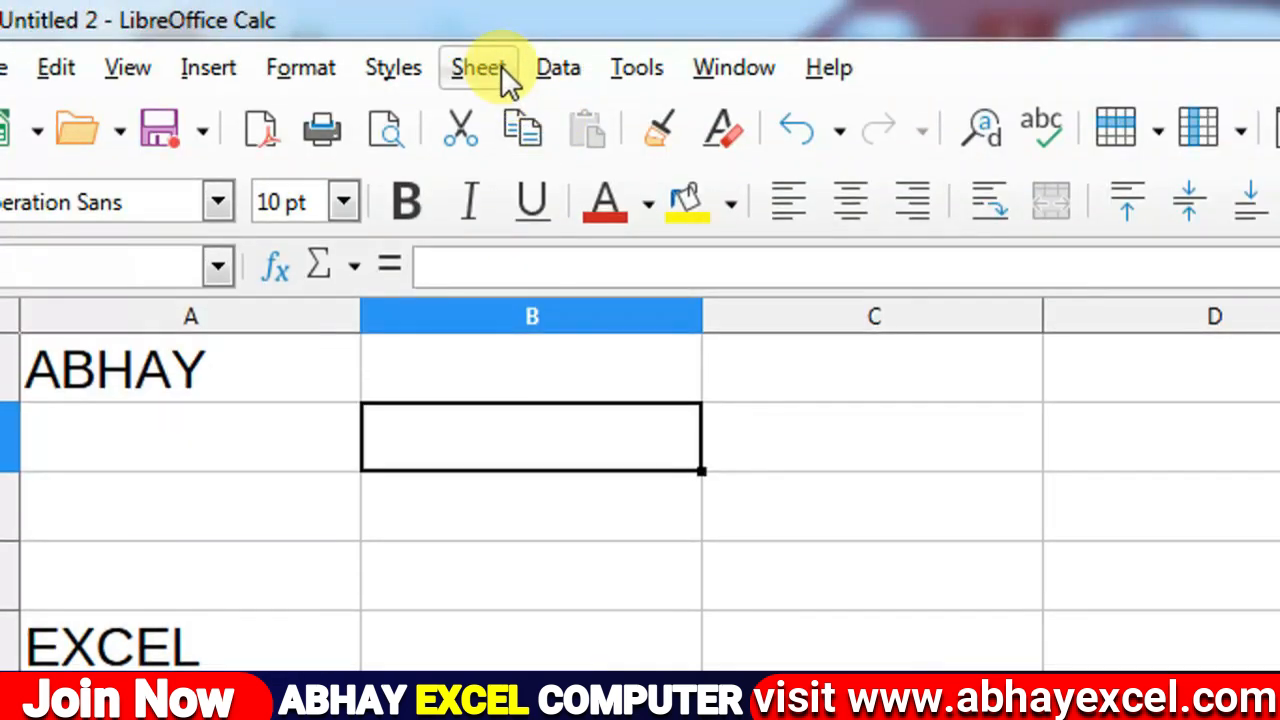
pyautogui.click(500, 70)
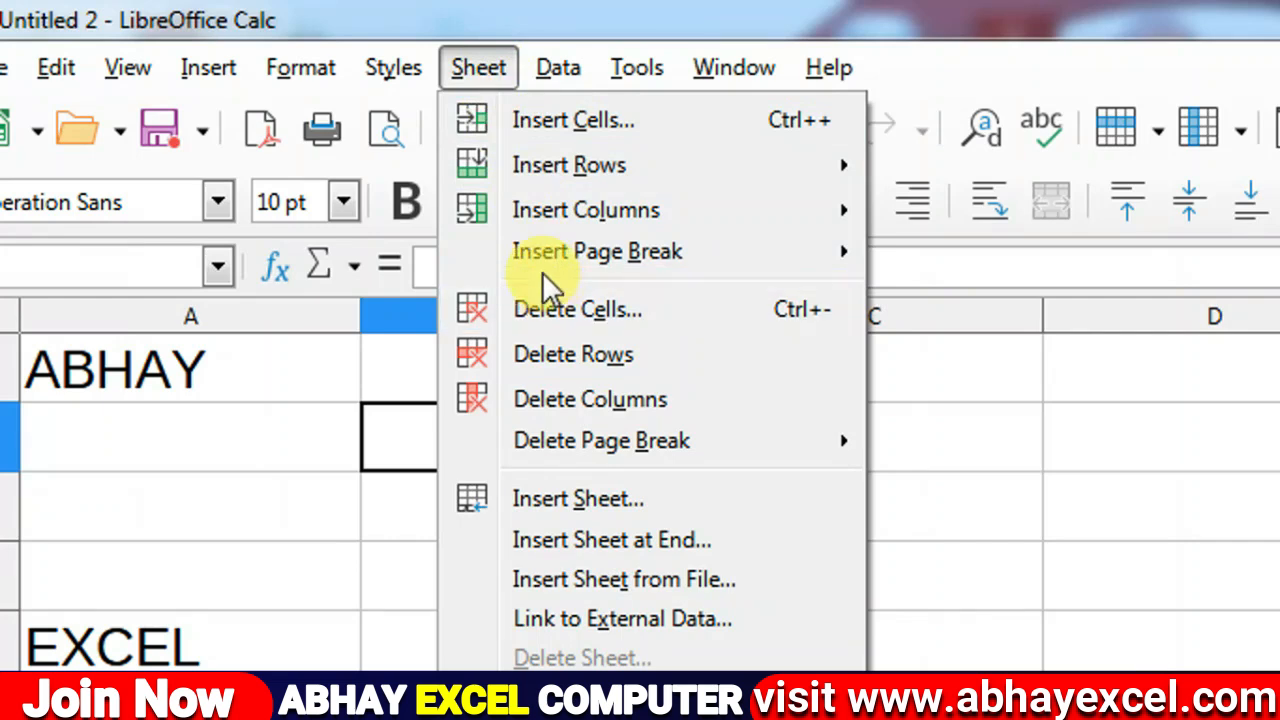
pyautogui.moveTo(538, 250)
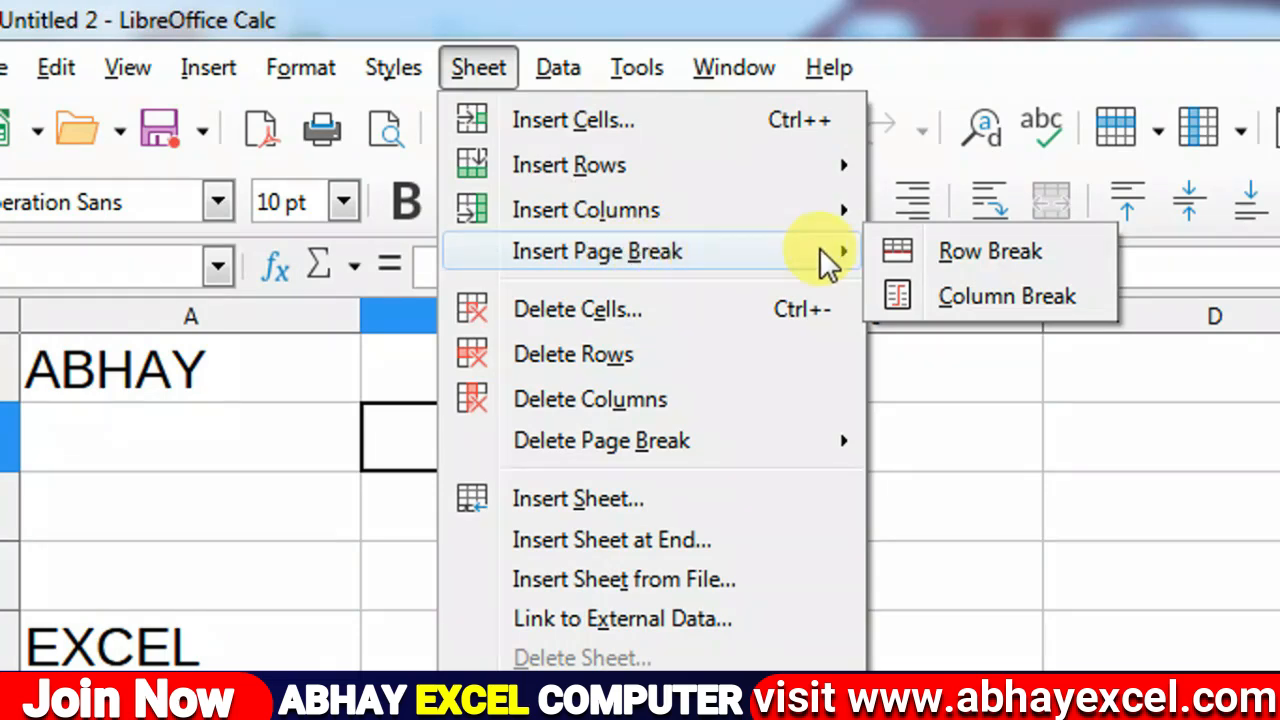
pyautogui.click(972, 254)
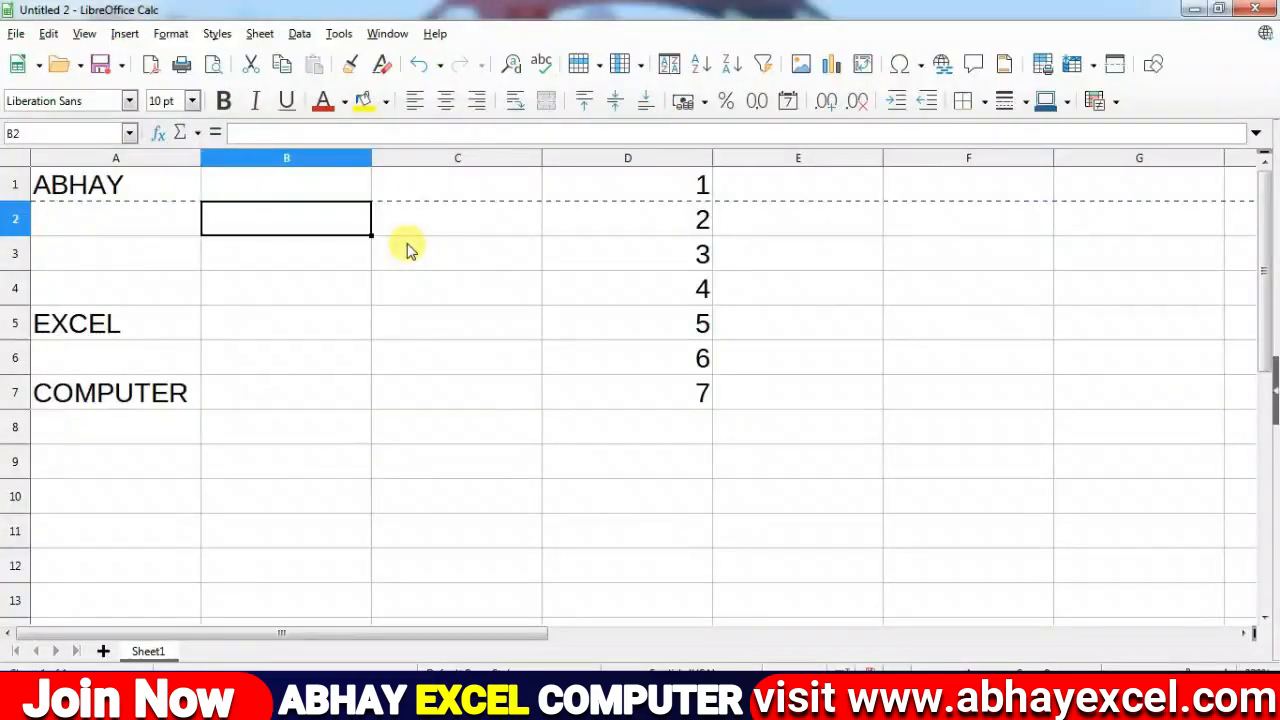
pyautogui.click(170, 448)
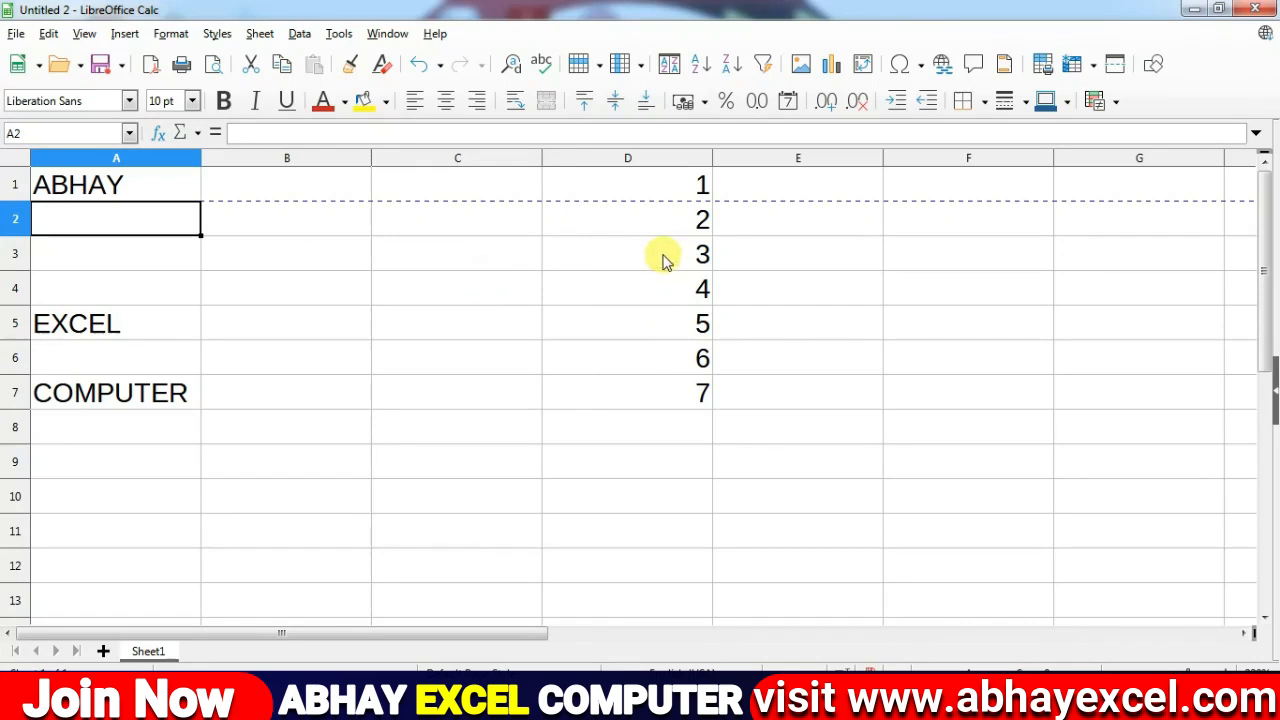
# Step: Insert a column page break before column D, starting from cell D3
pyautogui.click(660, 257)
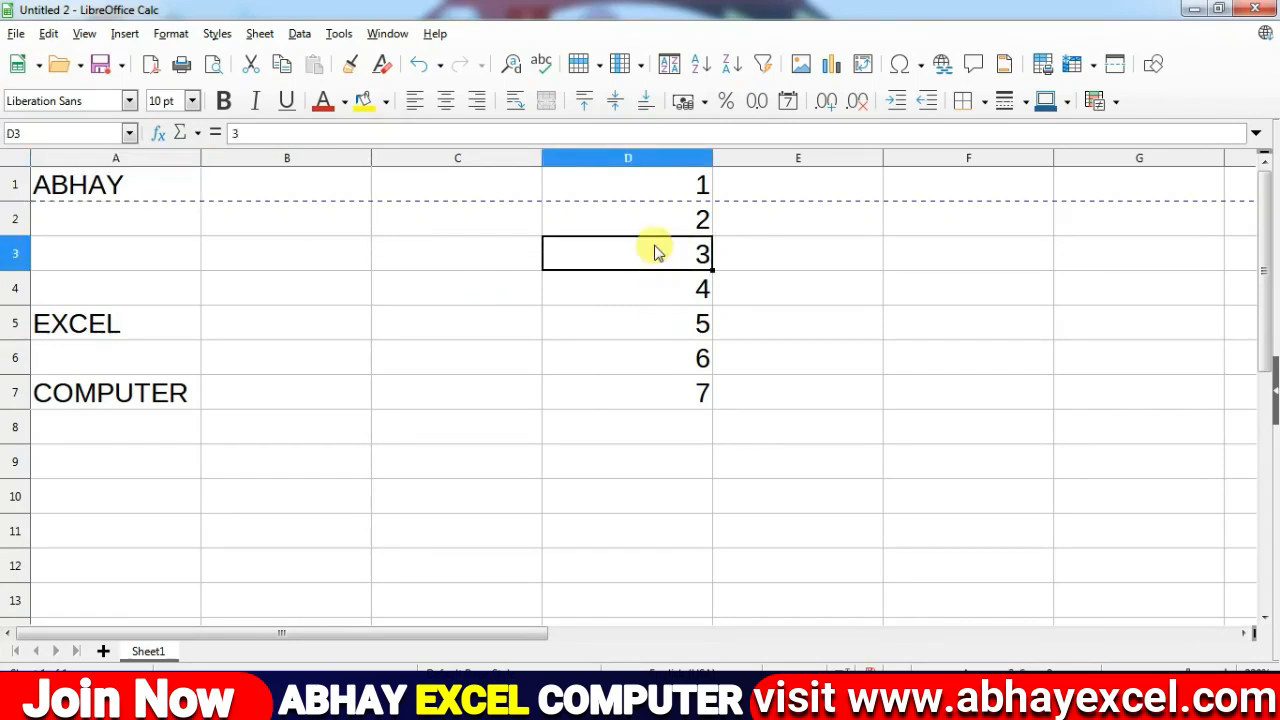
pyautogui.click(259, 34)
pyautogui.moveTo(310, 125)
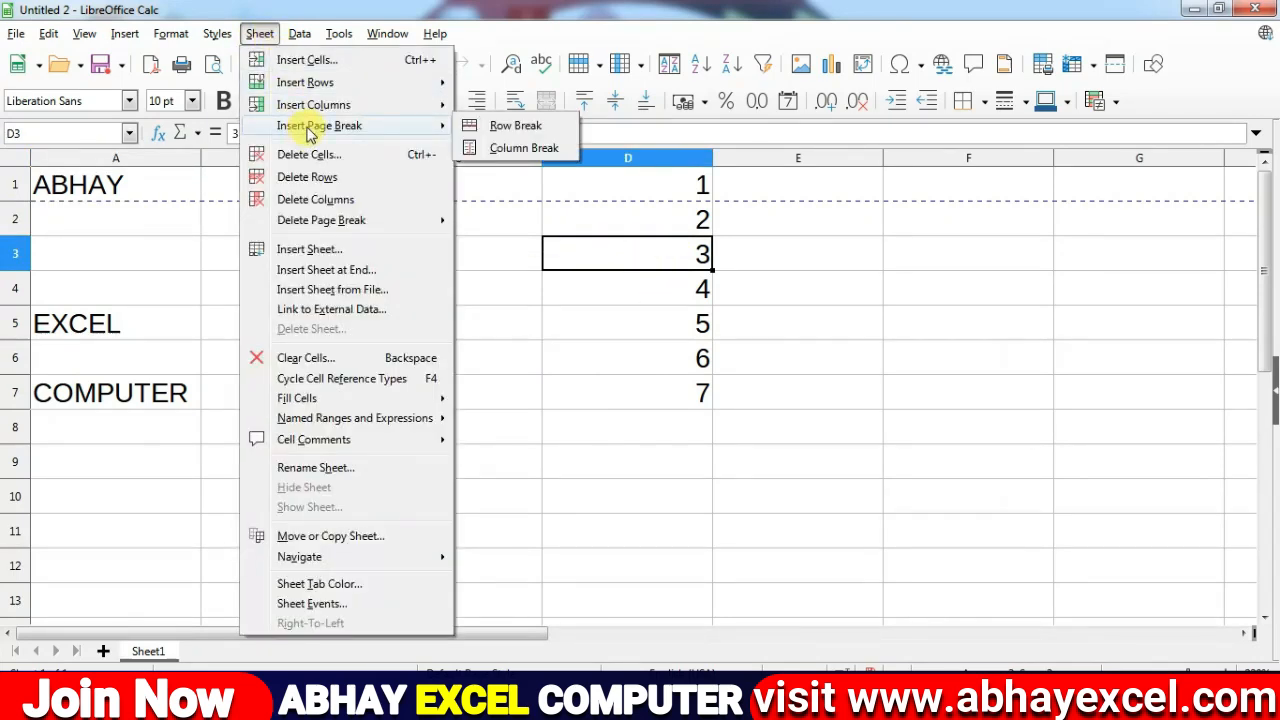
pyautogui.click(523, 148)
pyautogui.click(628, 323)
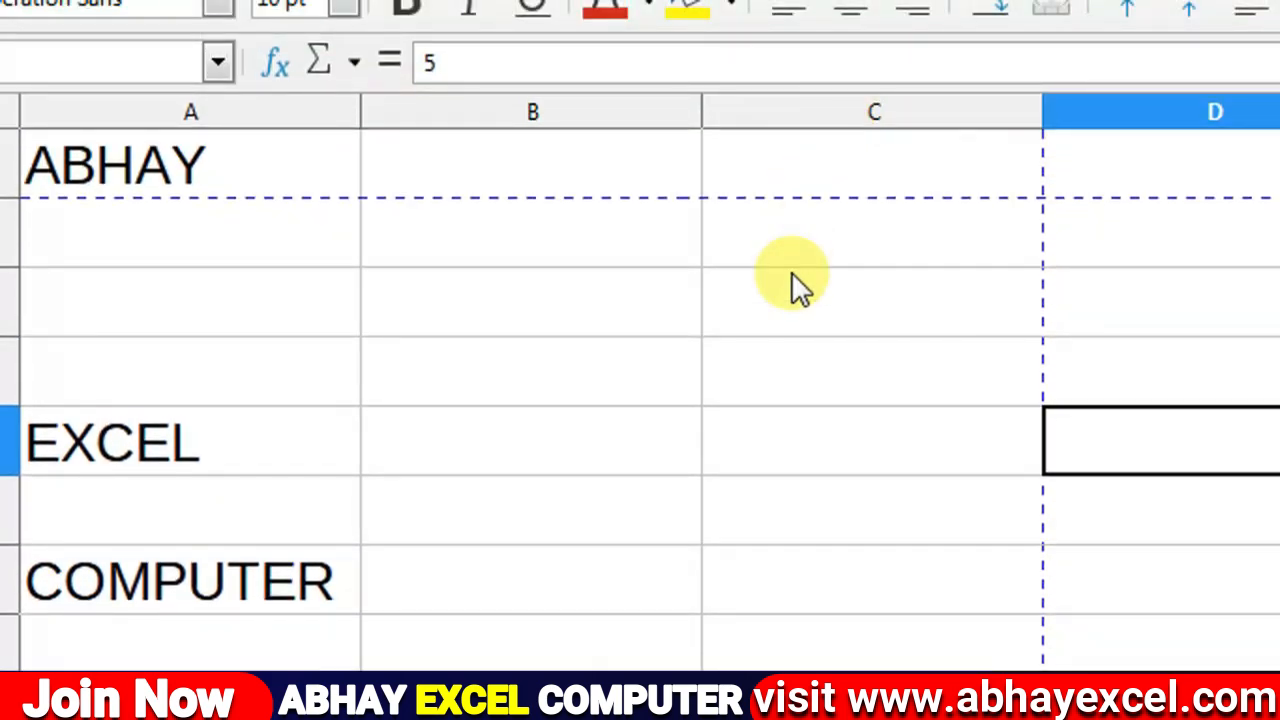
# Step: Undo the row and column page breaks
pyautogui.press('Up')
pyautogui.press('Up')
pyautogui.press('Left')
pyautogui.press('Left')
pyautogui.press('Up')
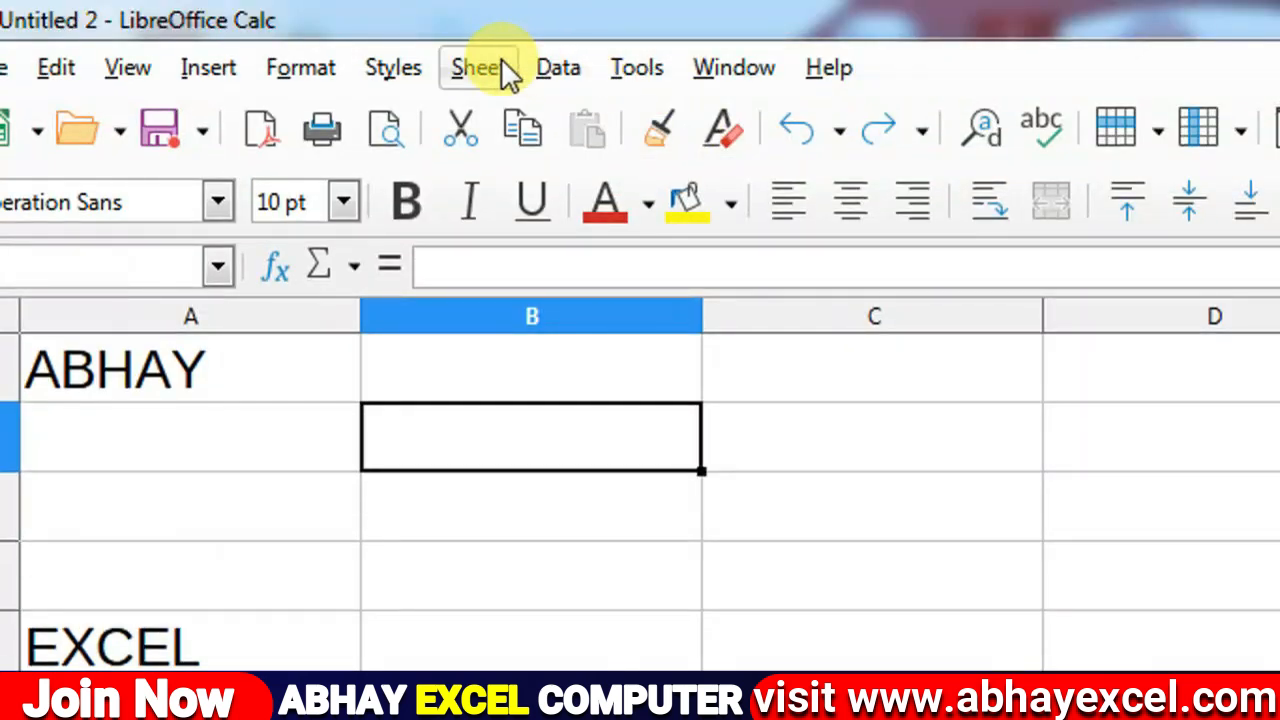
# Step: Delete the blank cell A2 and shift the cells below it up
pyautogui.click(501, 66)
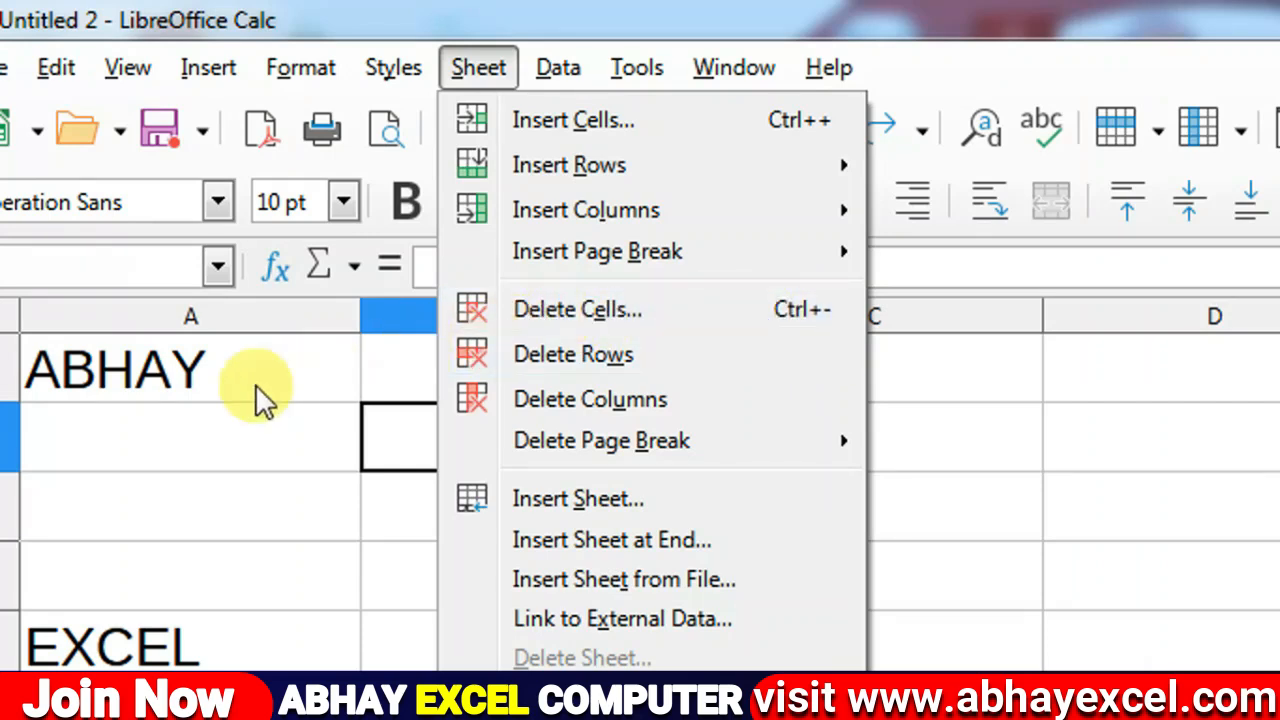
pyautogui.click(163, 430)
pyautogui.click(125, 448)
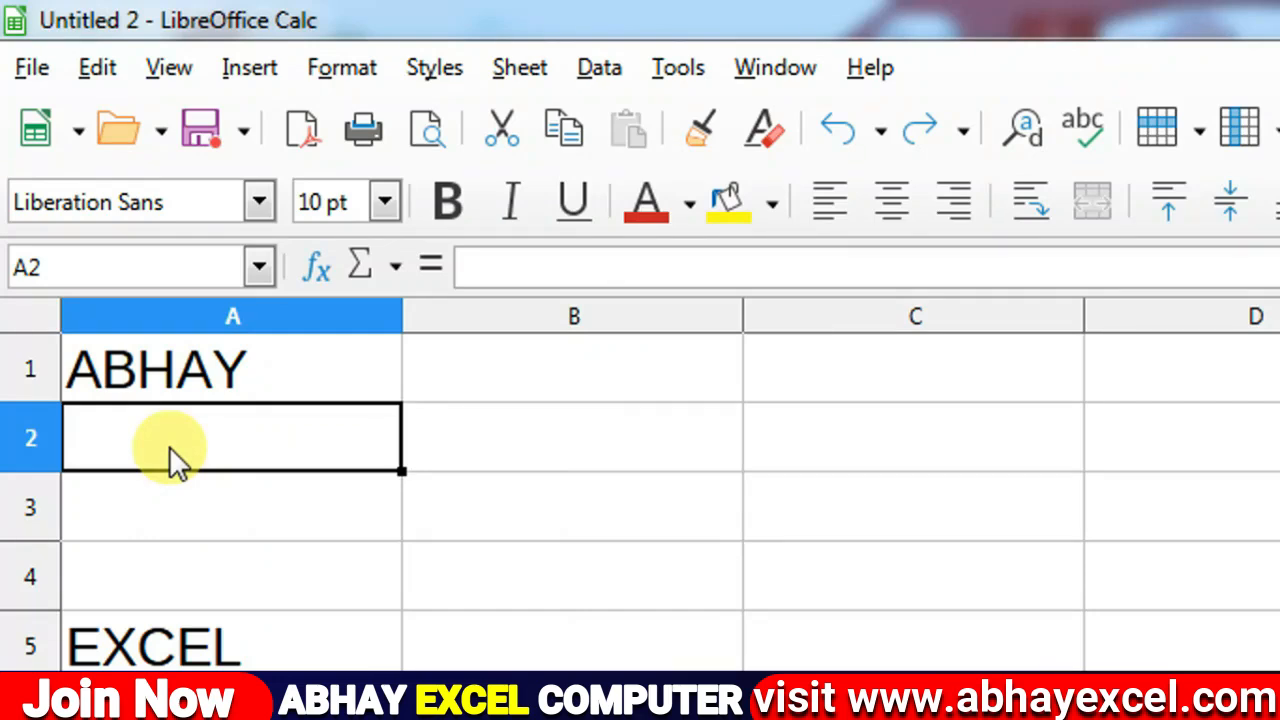
pyautogui.hotkey('ctrl', '-')
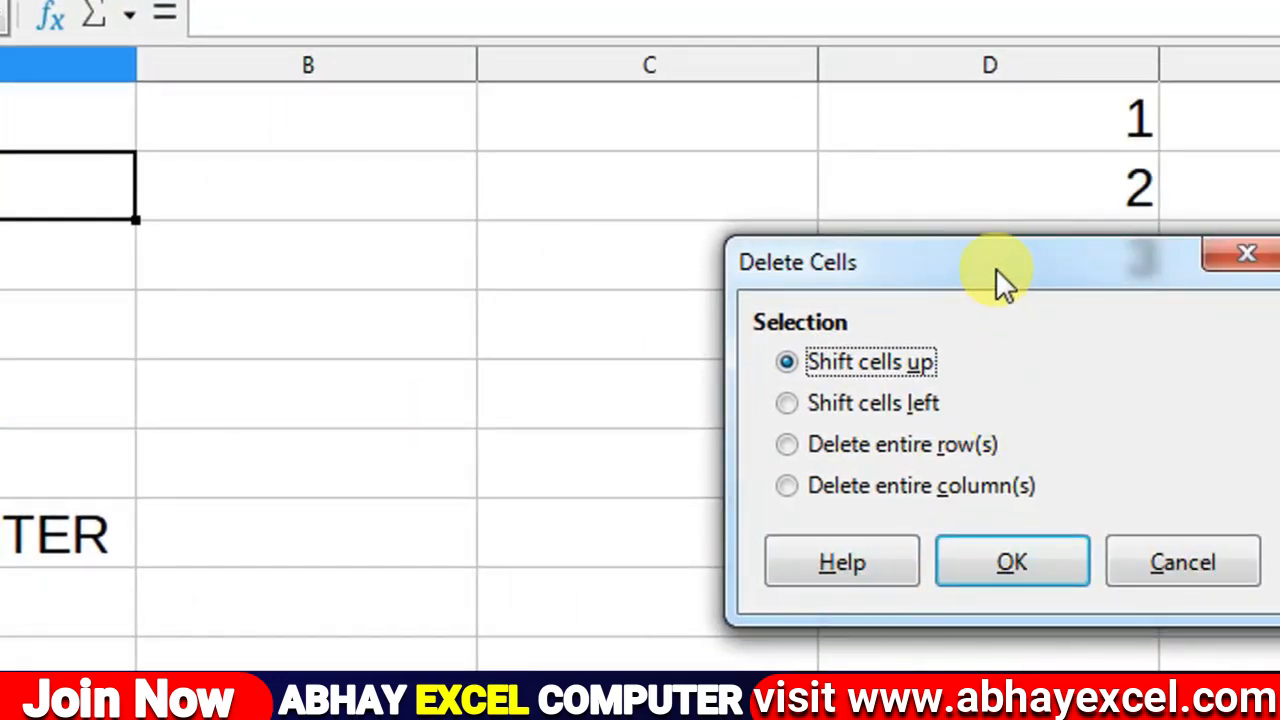
pyautogui.moveTo(996, 268); pyautogui.dragTo(574, 191)
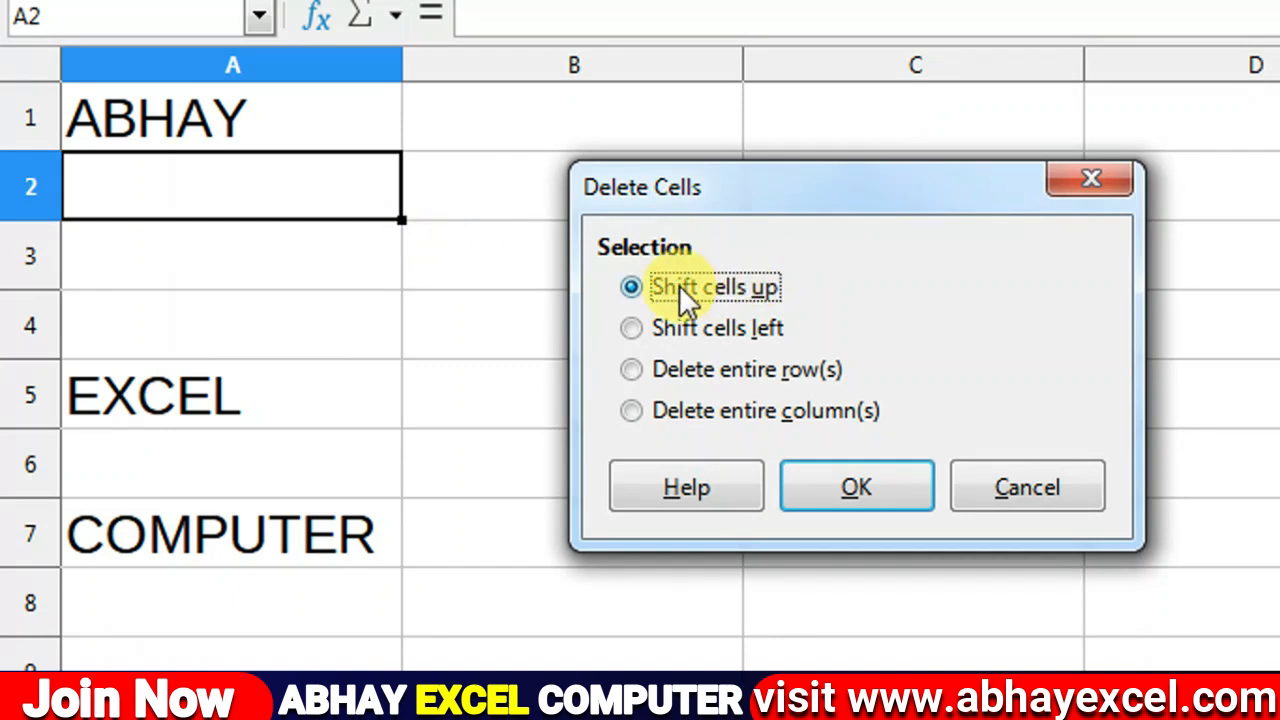
pyautogui.click(896, 489)
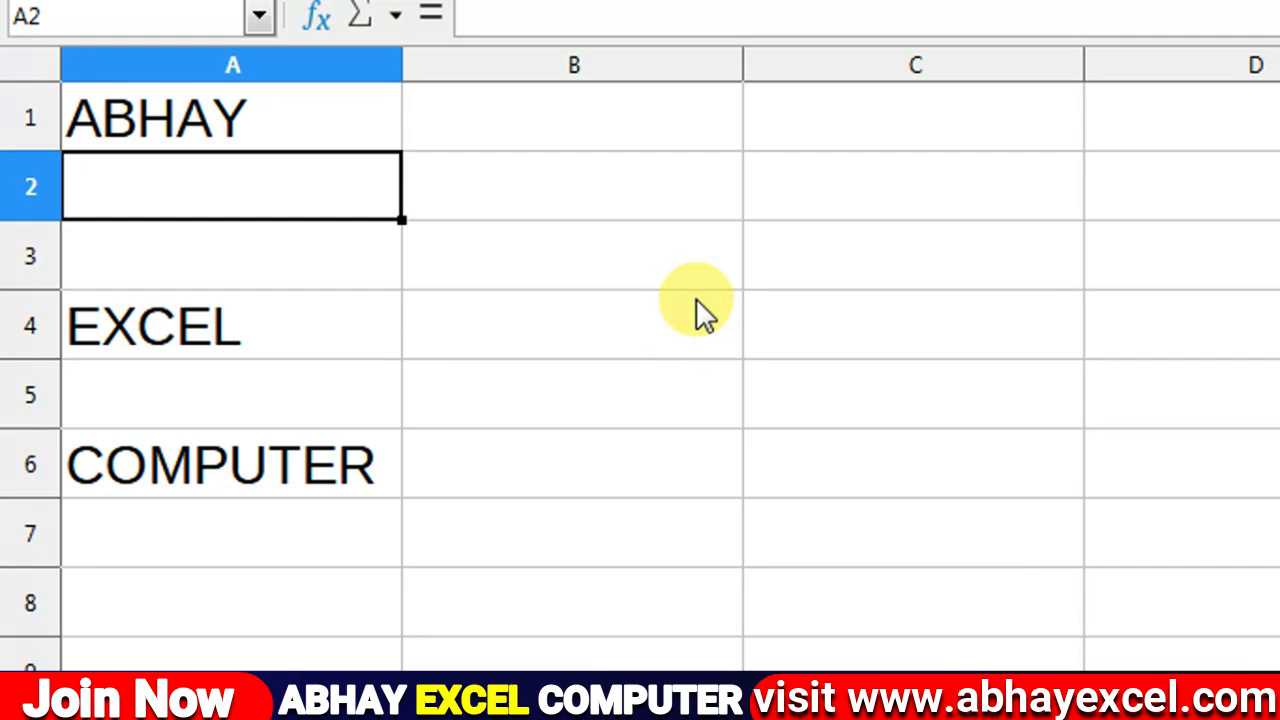
# Step: Delete cell A2 two more times, shifting cells up, to remove the remaining blanks between ABHAY and EXCEL
pyautogui.hotkey('ctrl', '-')
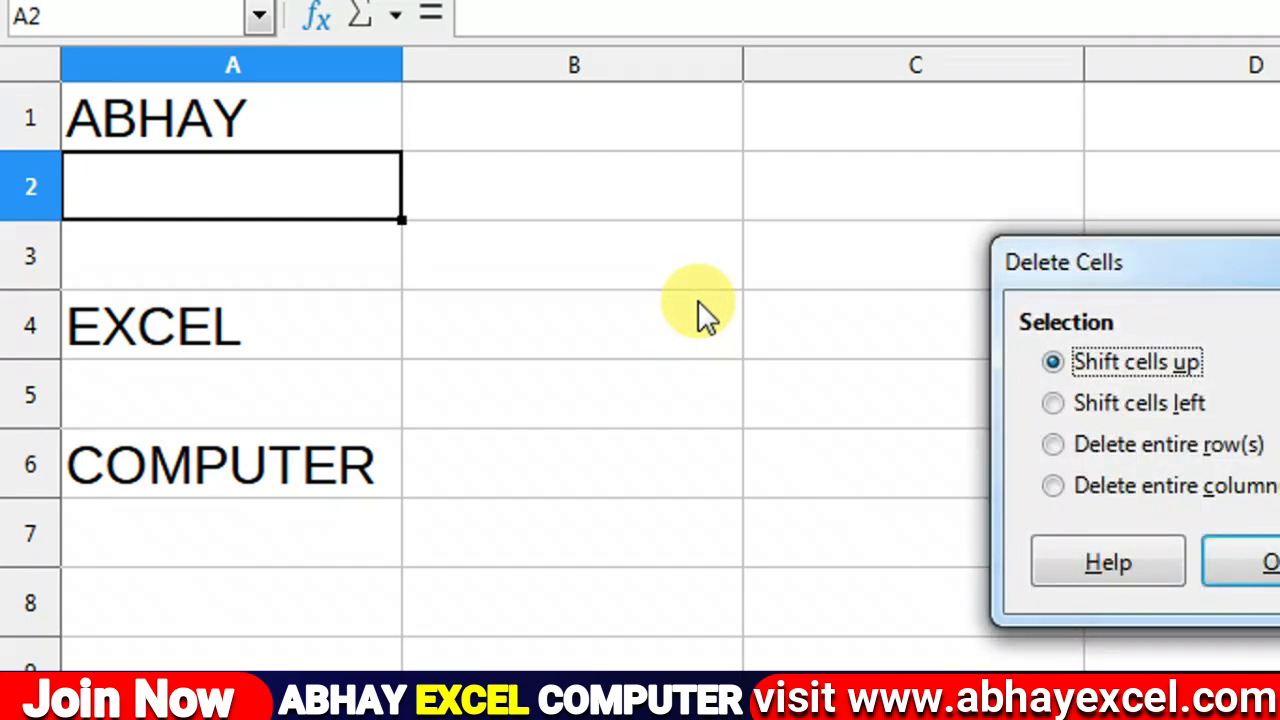
pyautogui.press('Return')
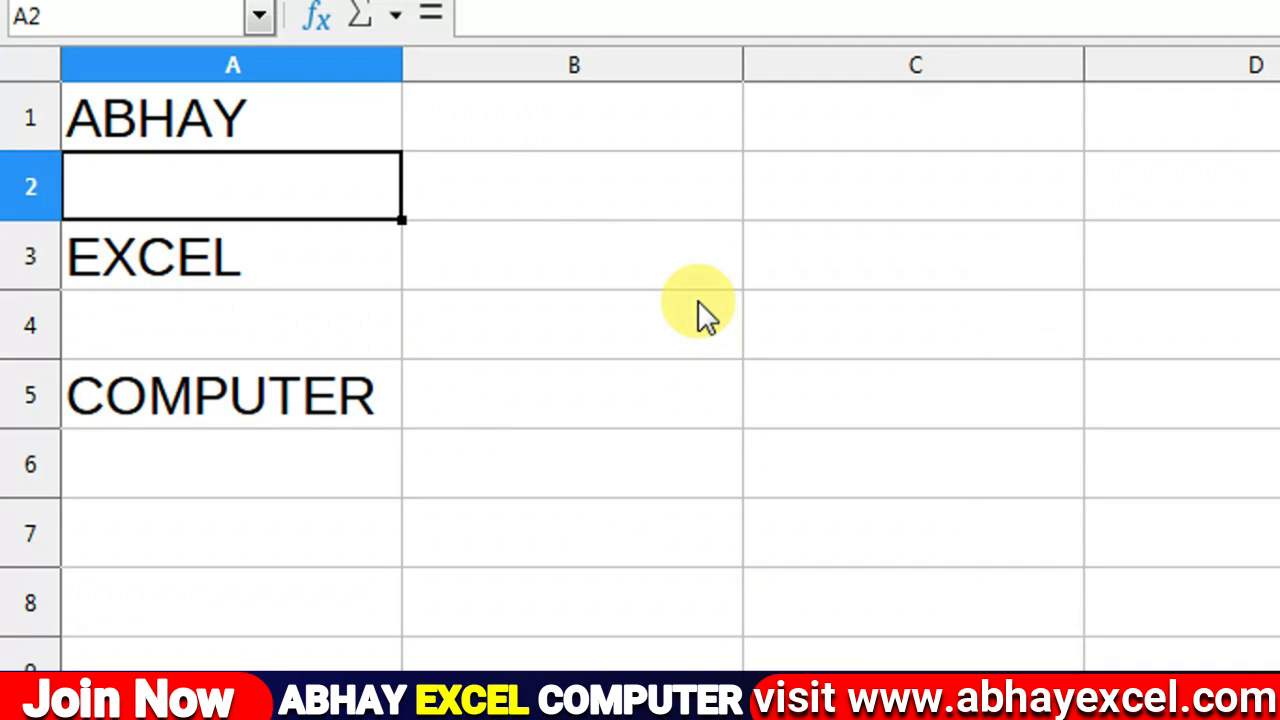
pyautogui.hotkey('ctrl', '-')
pyautogui.press('Return')
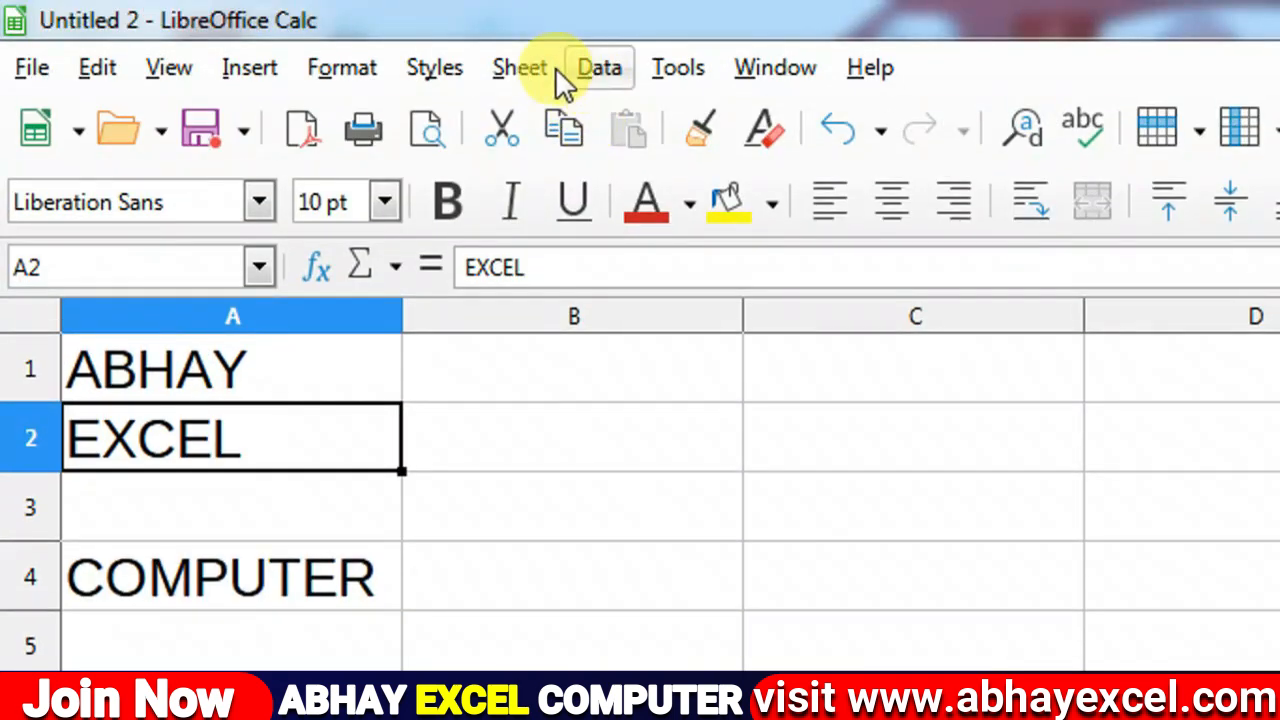
# Step: Delete the entire row 3 between the EXCEL and COMPUTER entries
pyautogui.click(530, 70)
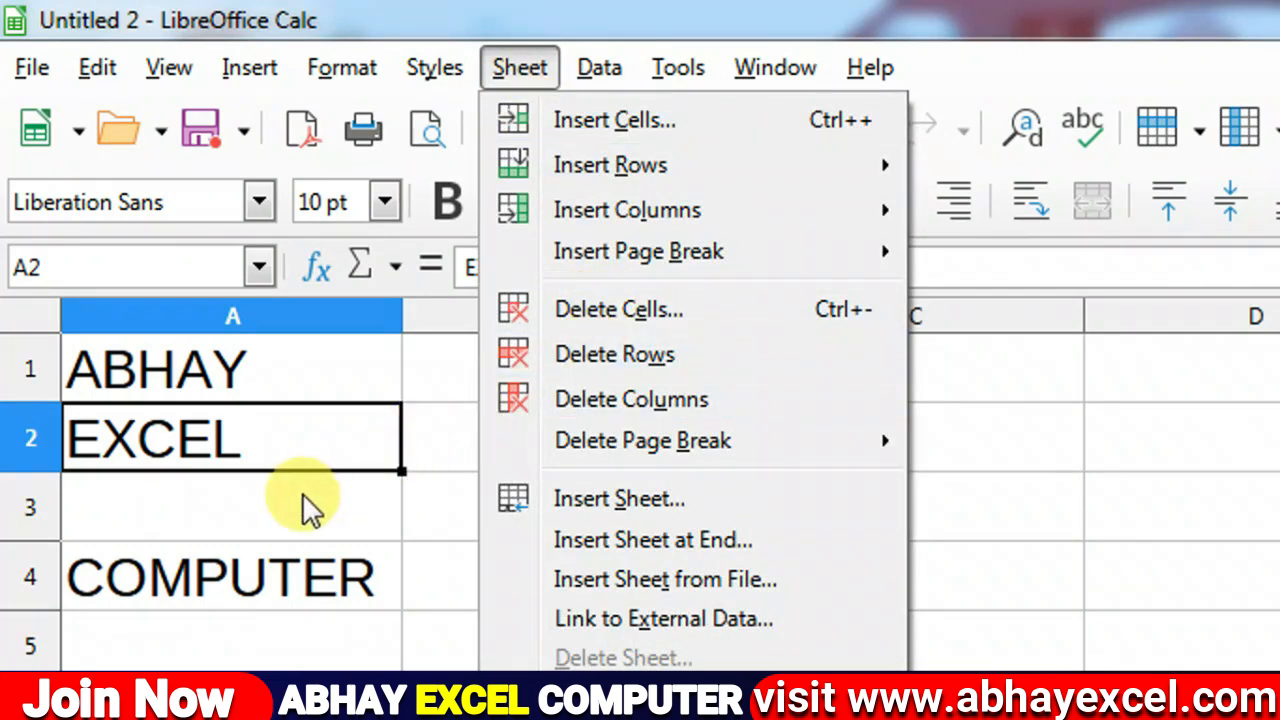
pyautogui.click(250, 503)
pyautogui.click(115, 510)
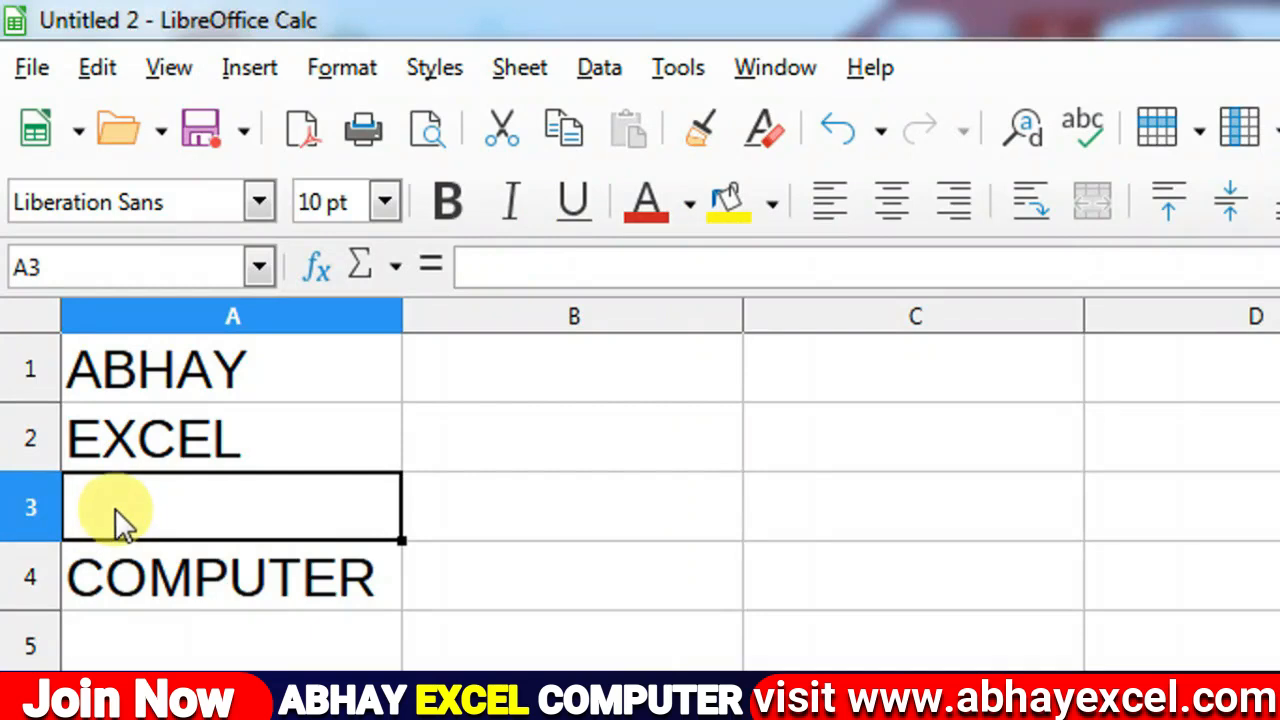
pyautogui.click(512, 69)
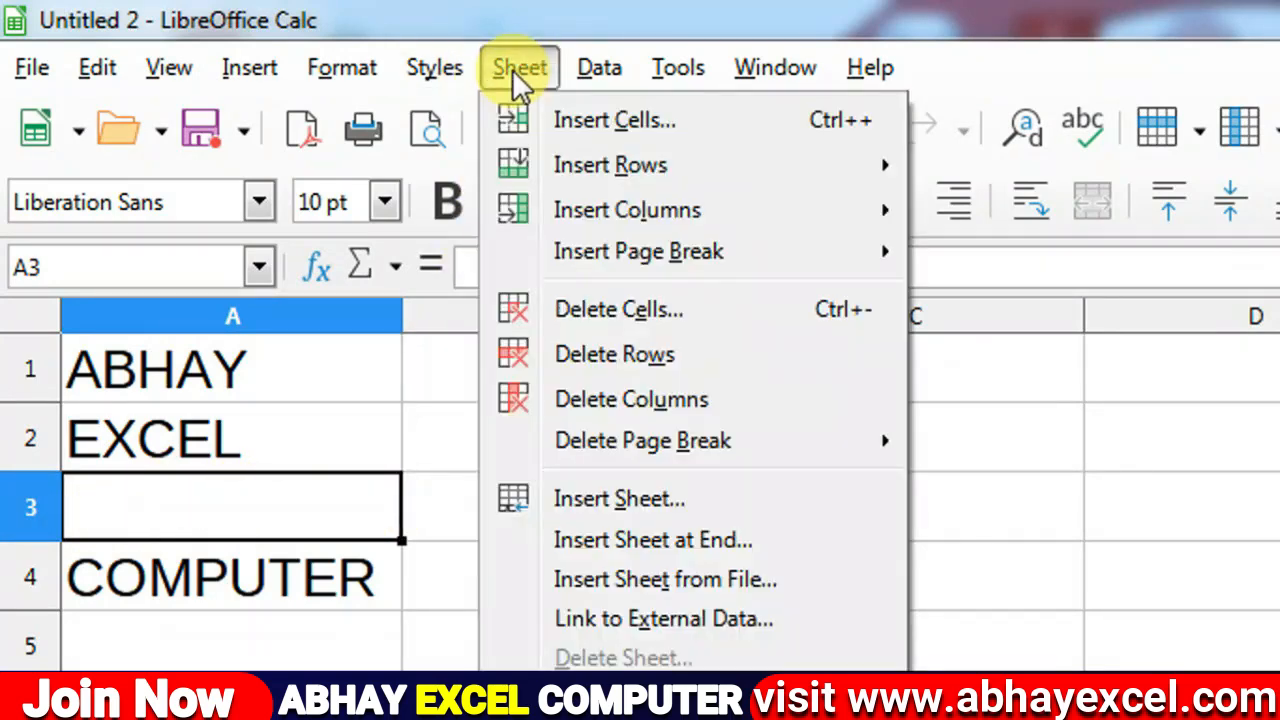
pyautogui.click(610, 354)
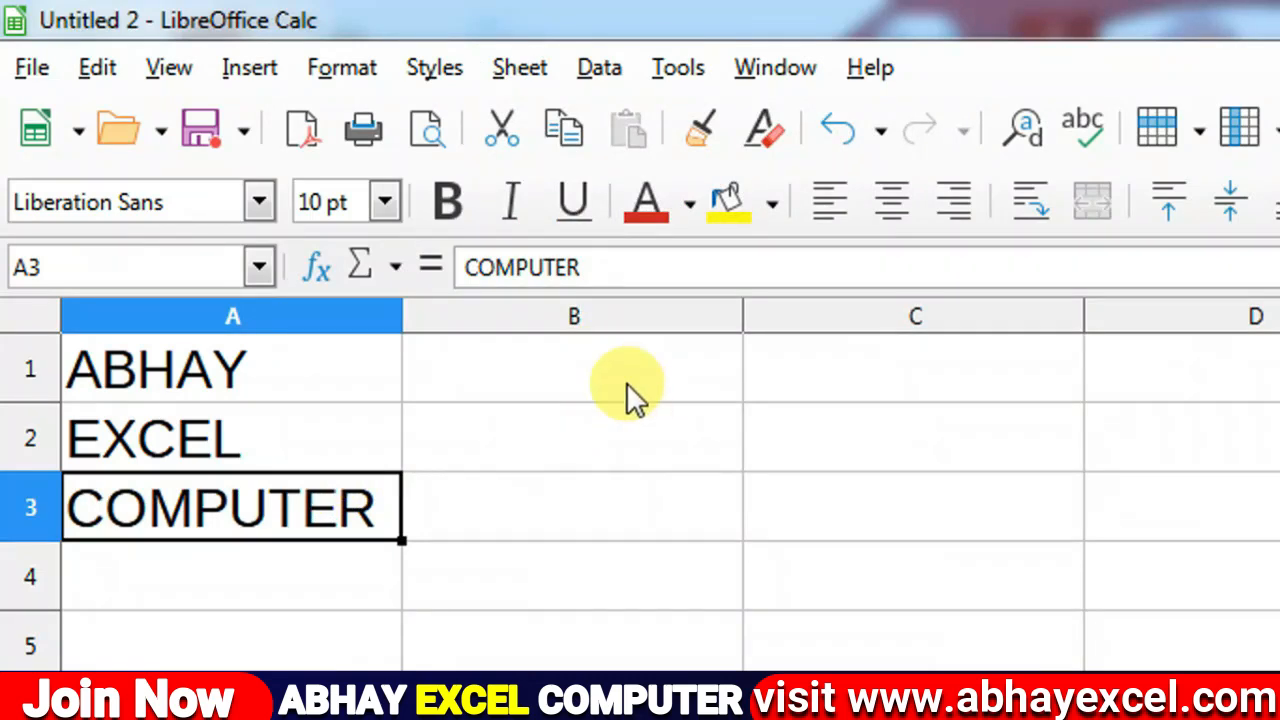
# Step: Delete the blank column B
pyautogui.click(608, 312)
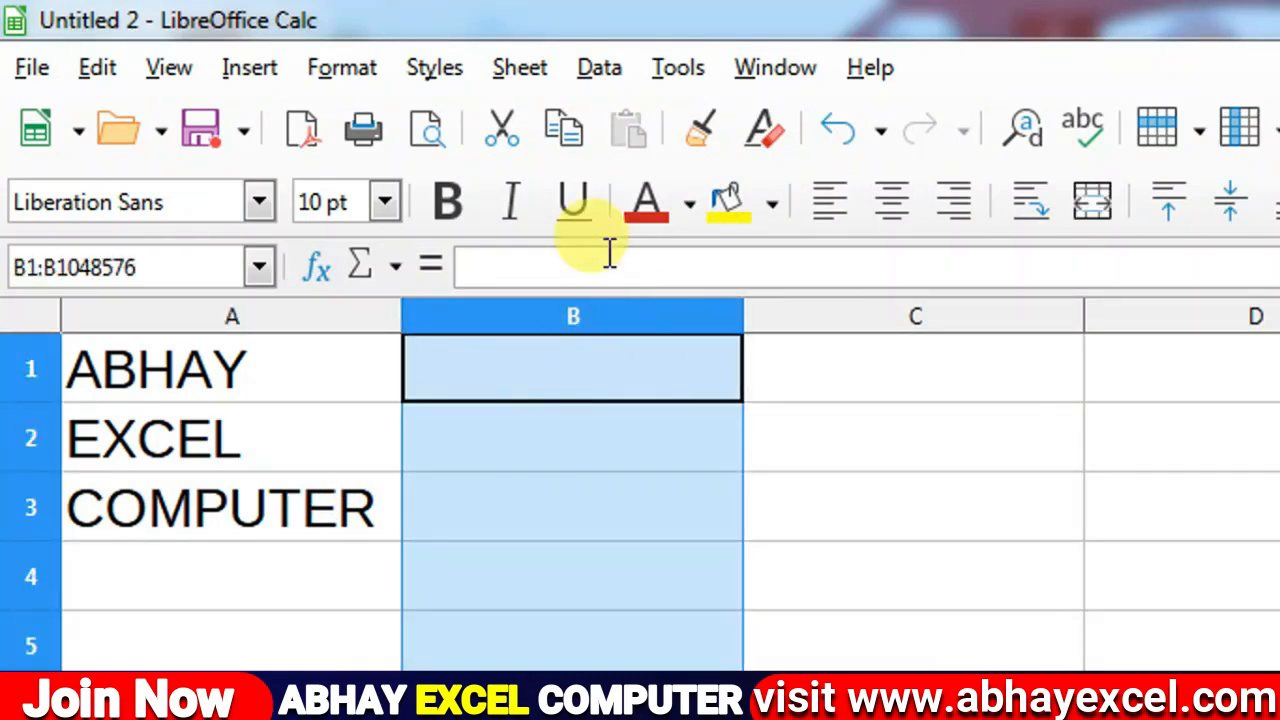
pyautogui.click(549, 68)
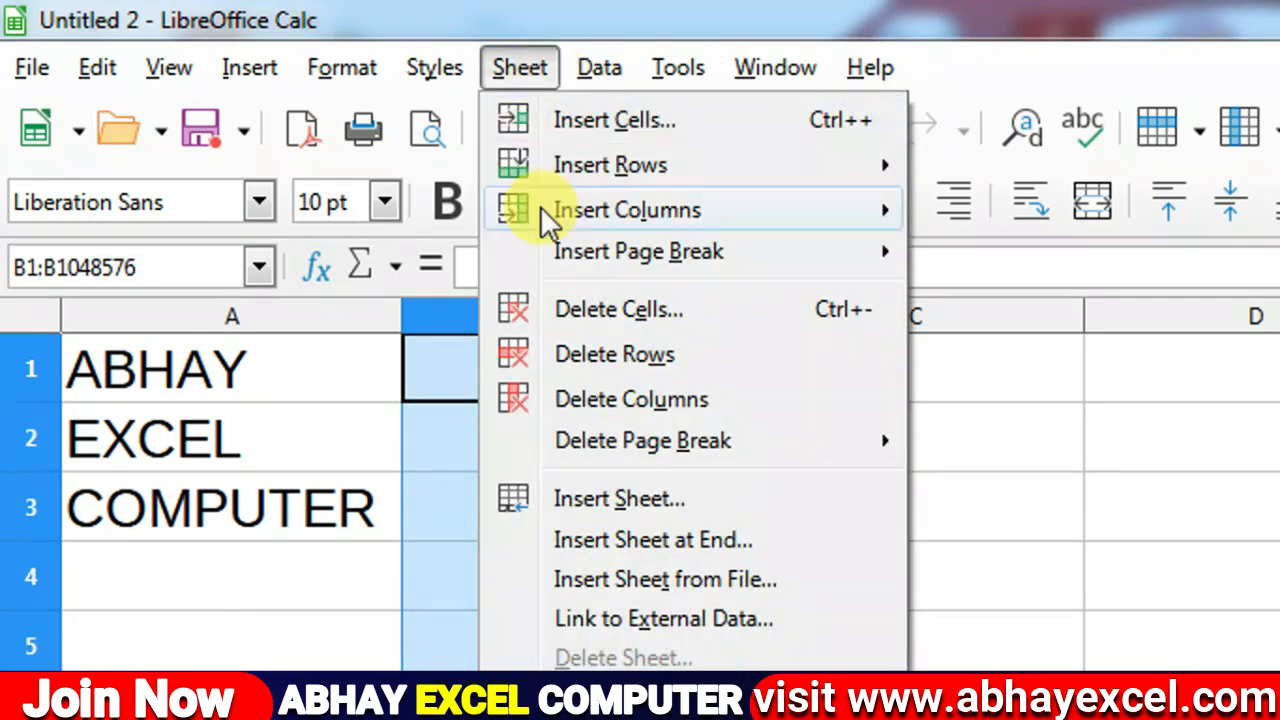
pyautogui.click(590, 400)
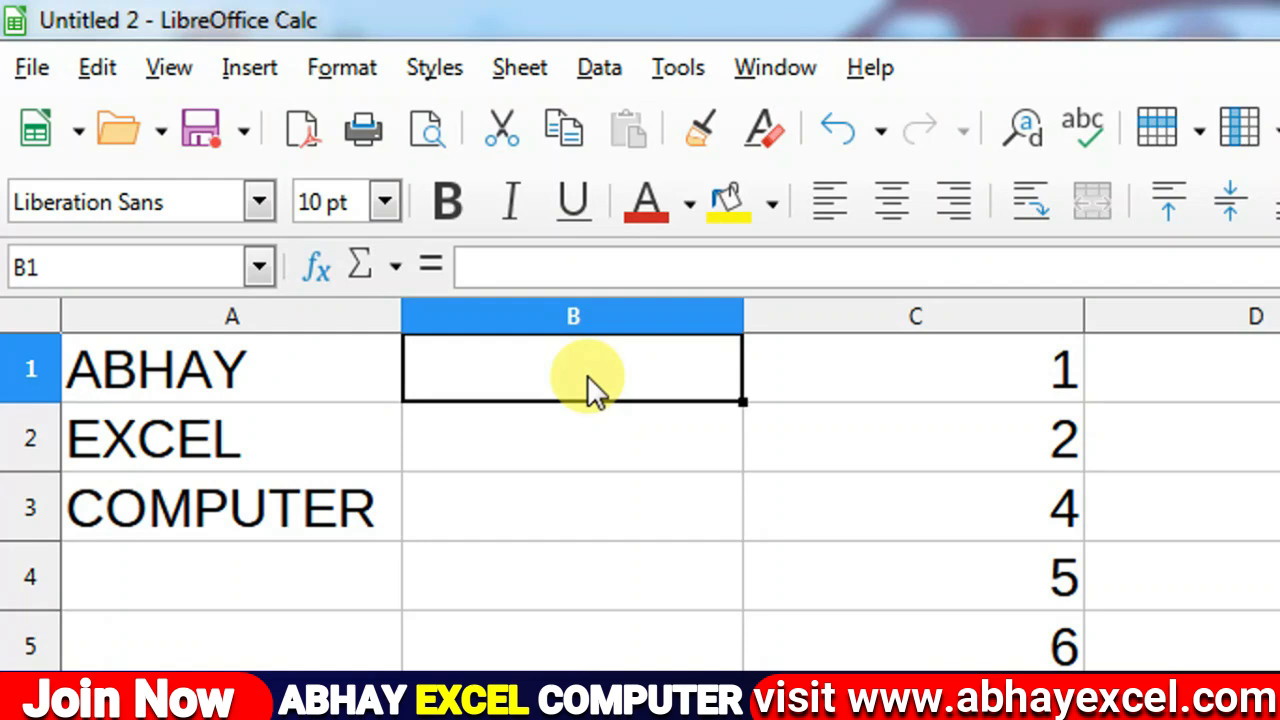
# Step: Delete columns B and C together, including the column of numbers
pyautogui.moveTo(598, 316); pyautogui.dragTo(838, 316)
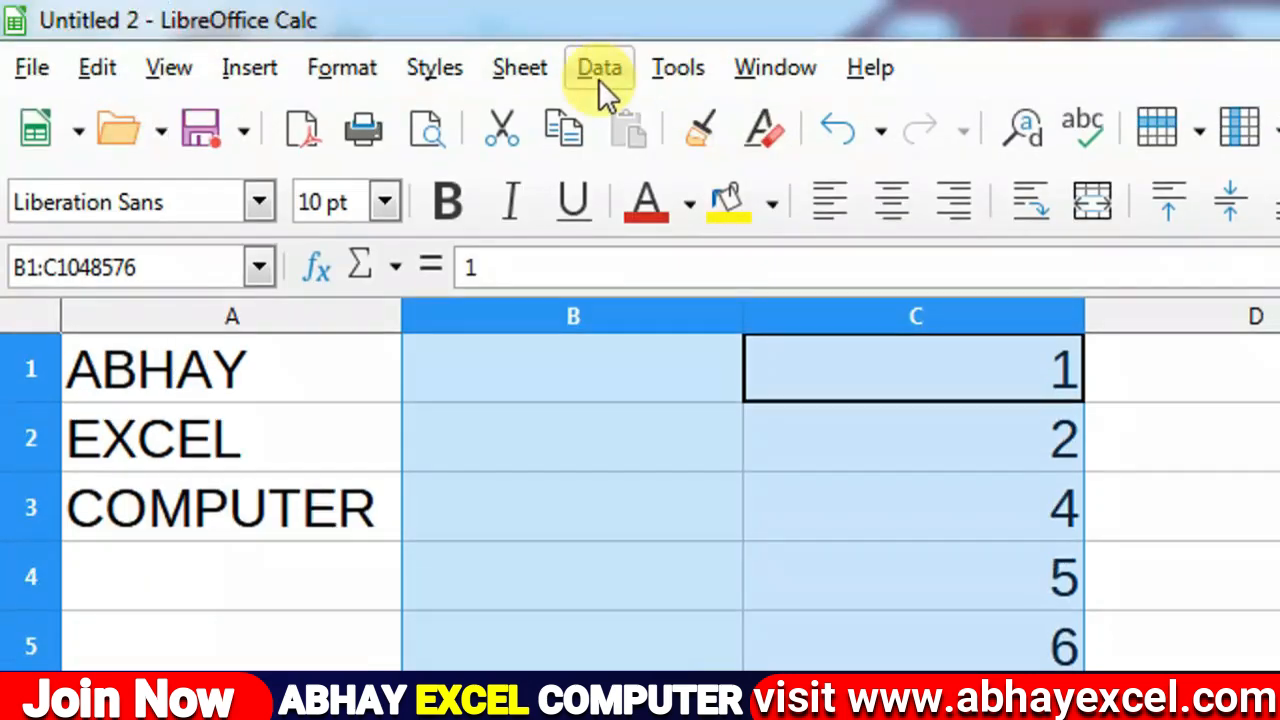
pyautogui.click(538, 64)
pyautogui.click(576, 403)
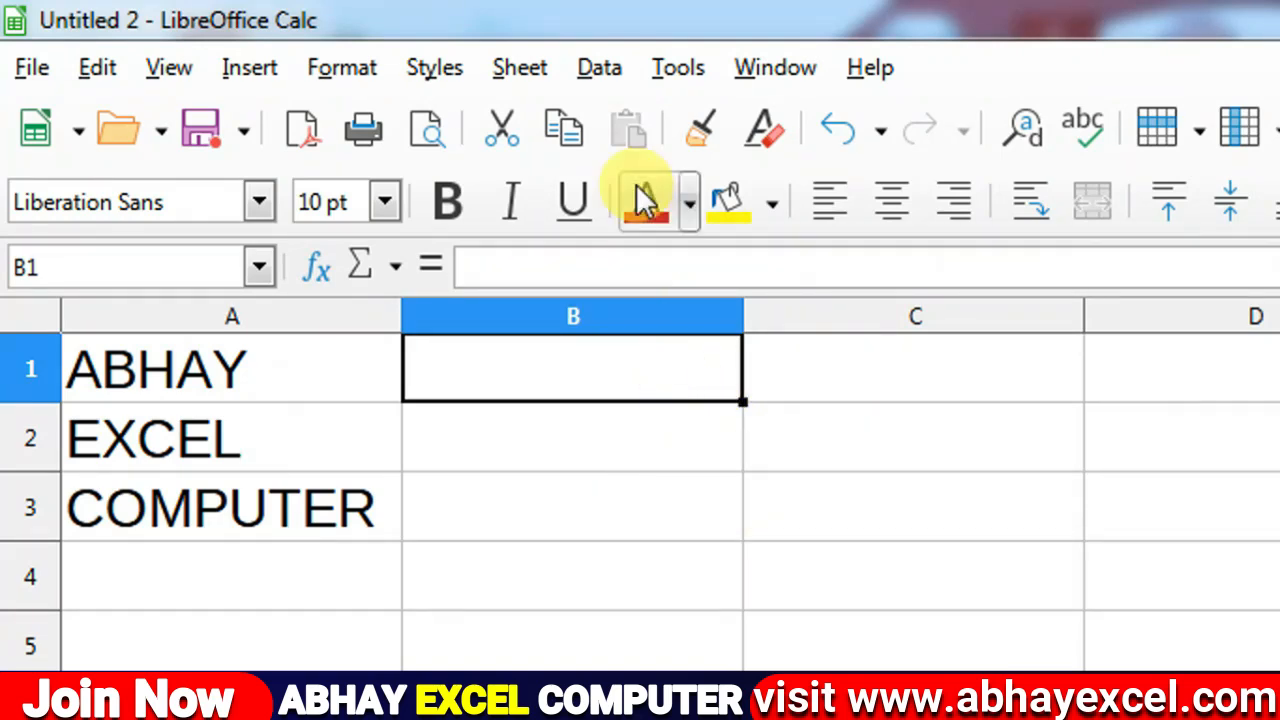
pyautogui.click(537, 74)
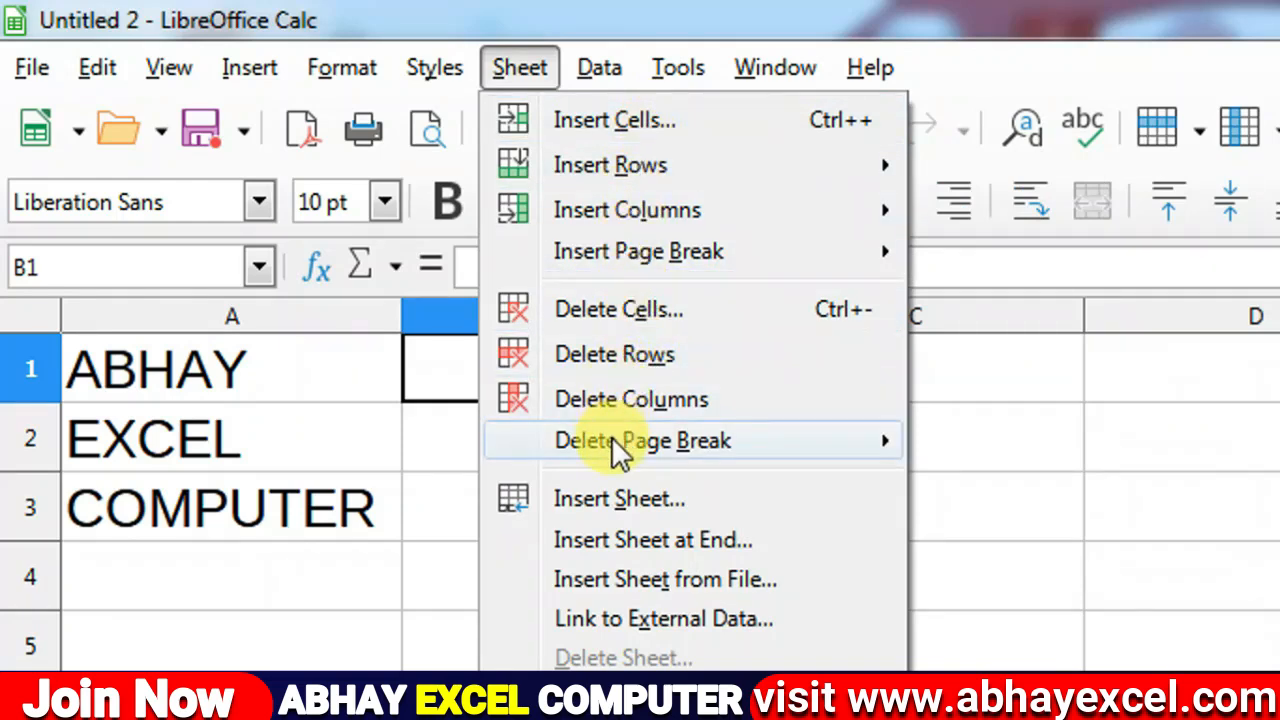
pyautogui.moveTo(617, 446)
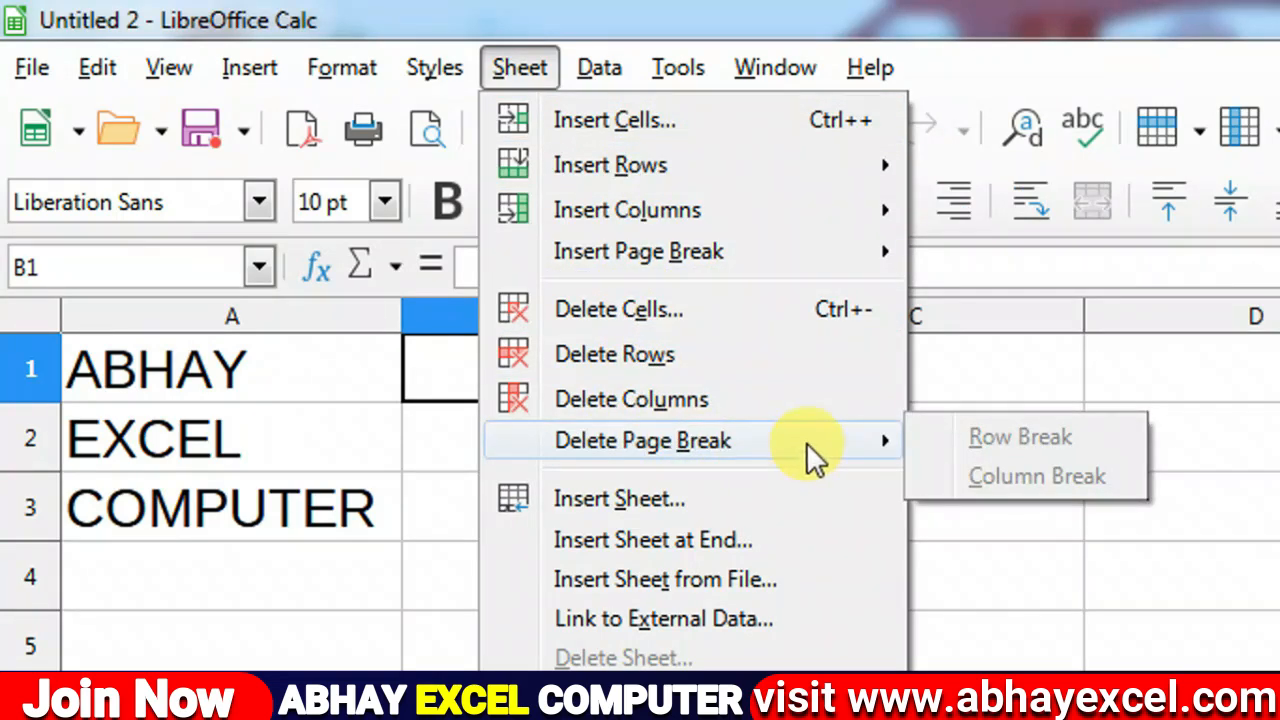
pyautogui.moveTo(636, 251)
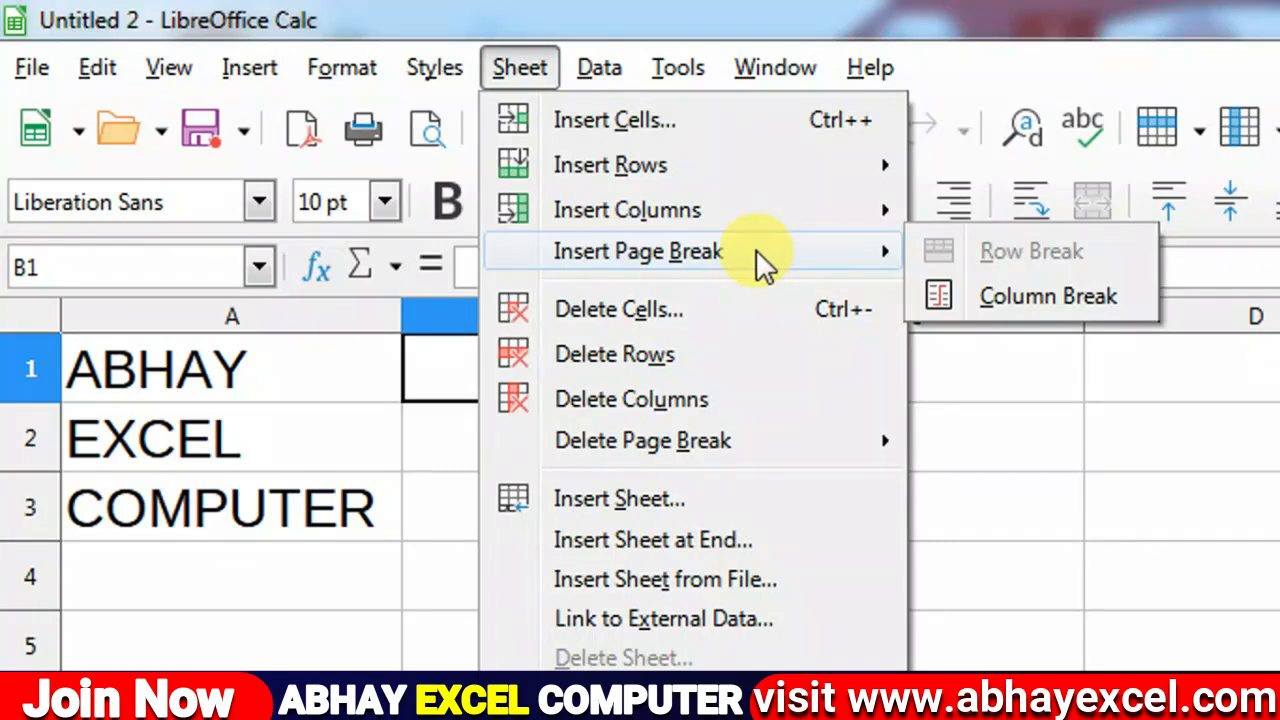
pyautogui.moveTo(537, 452)
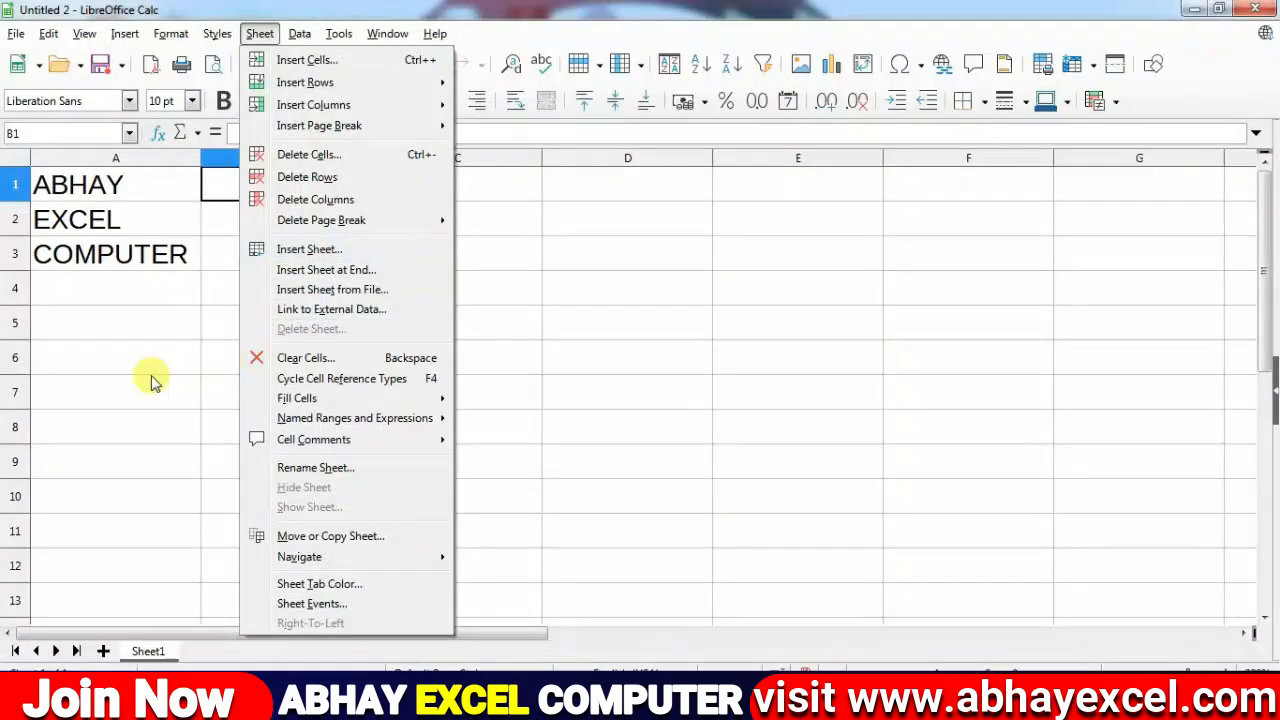
pyautogui.click(151, 377)
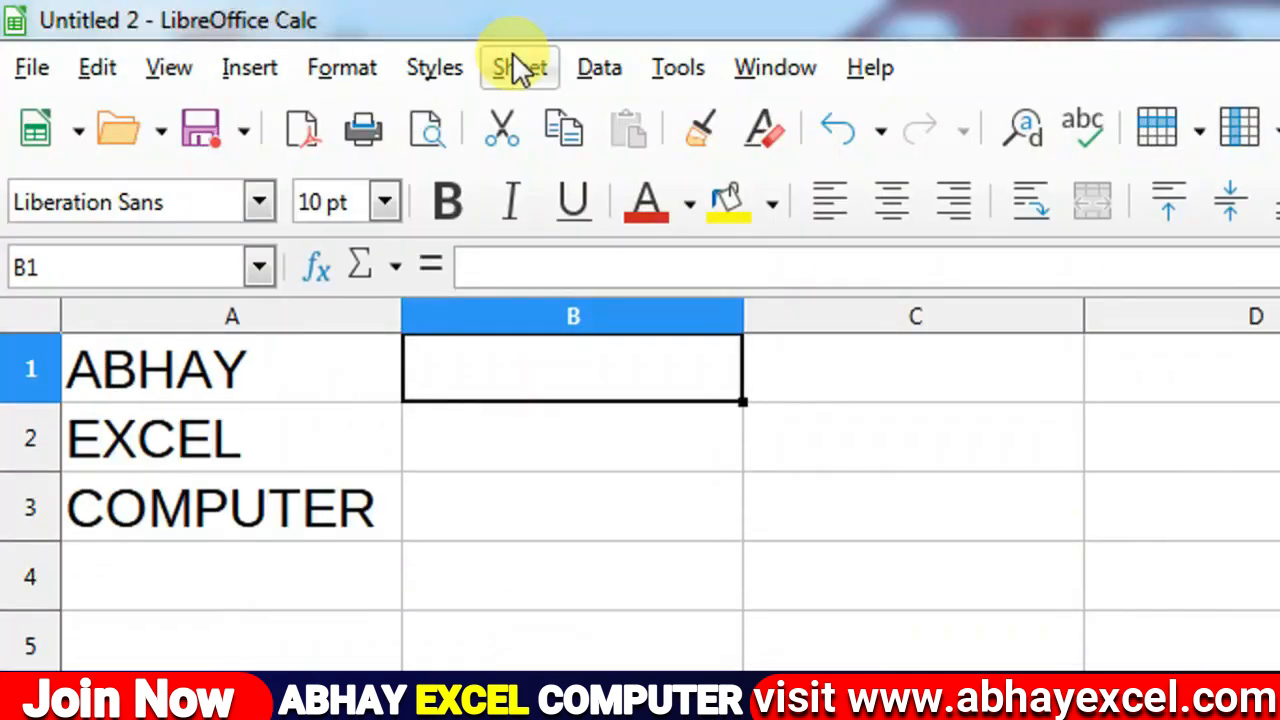
# Step: Start inserting a new sheet and set its position to after the current sheet
pyautogui.click(520, 68)
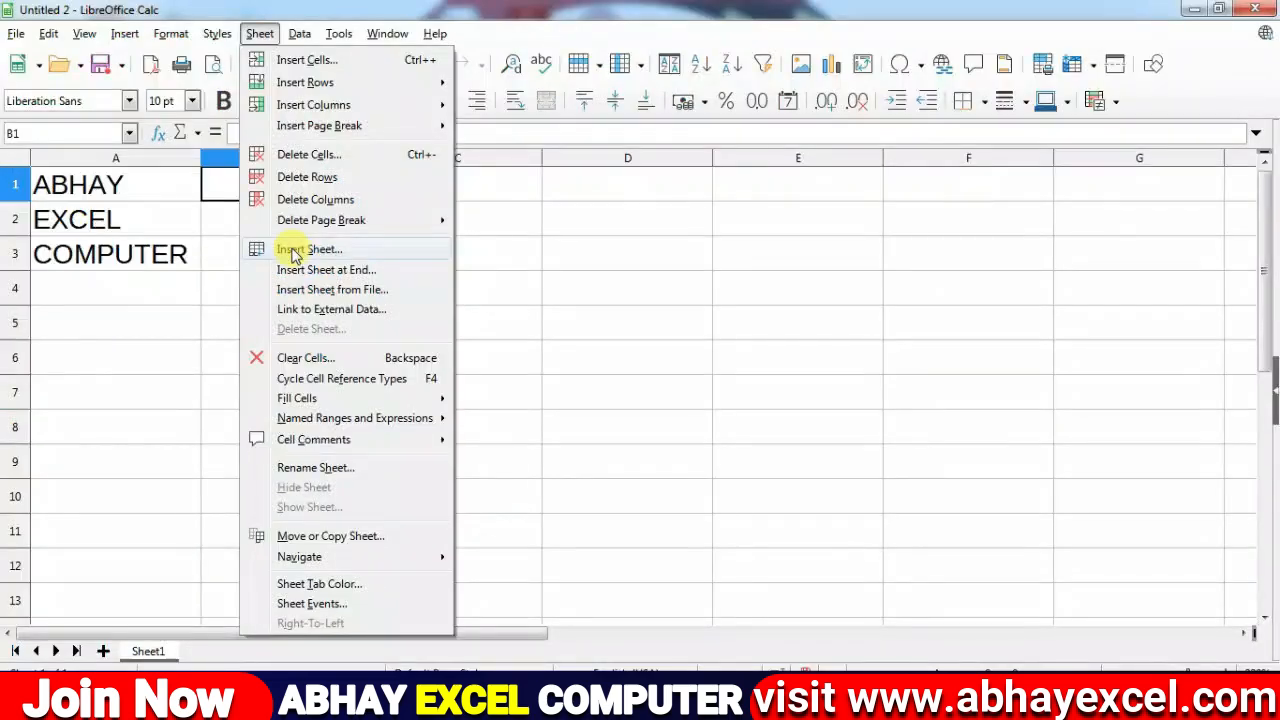
pyautogui.click(296, 252)
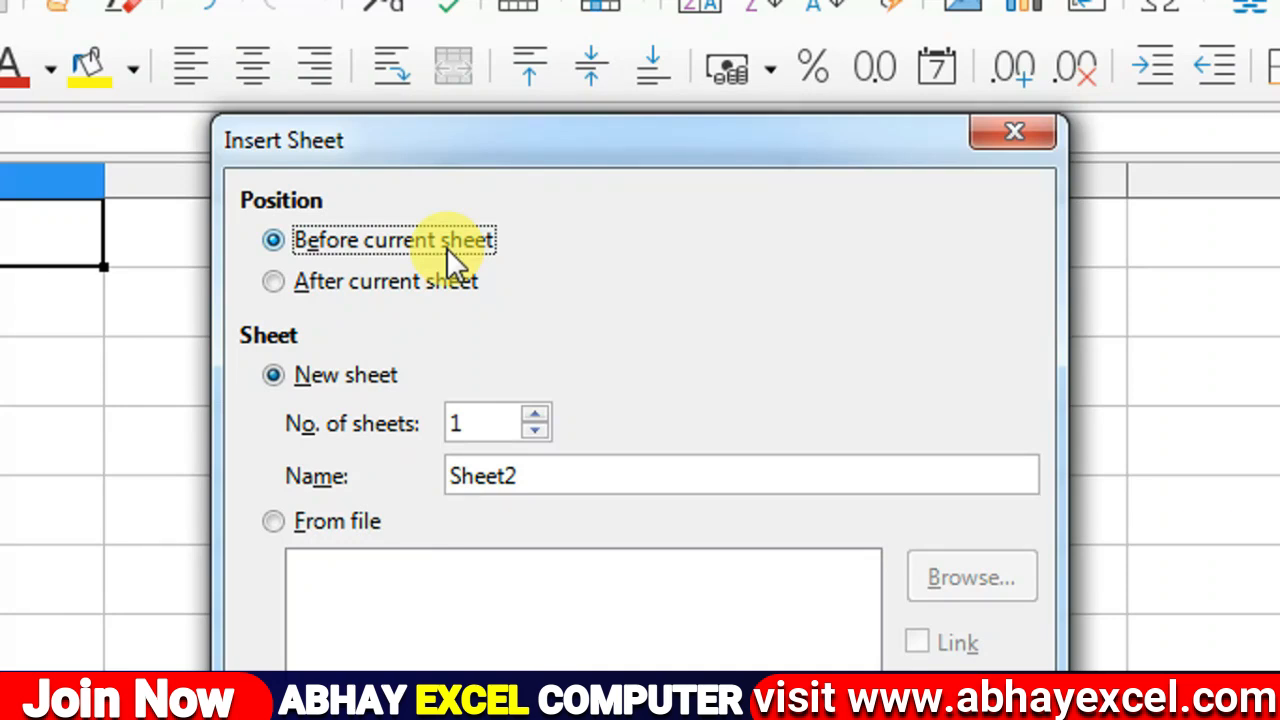
pyautogui.click(366, 282)
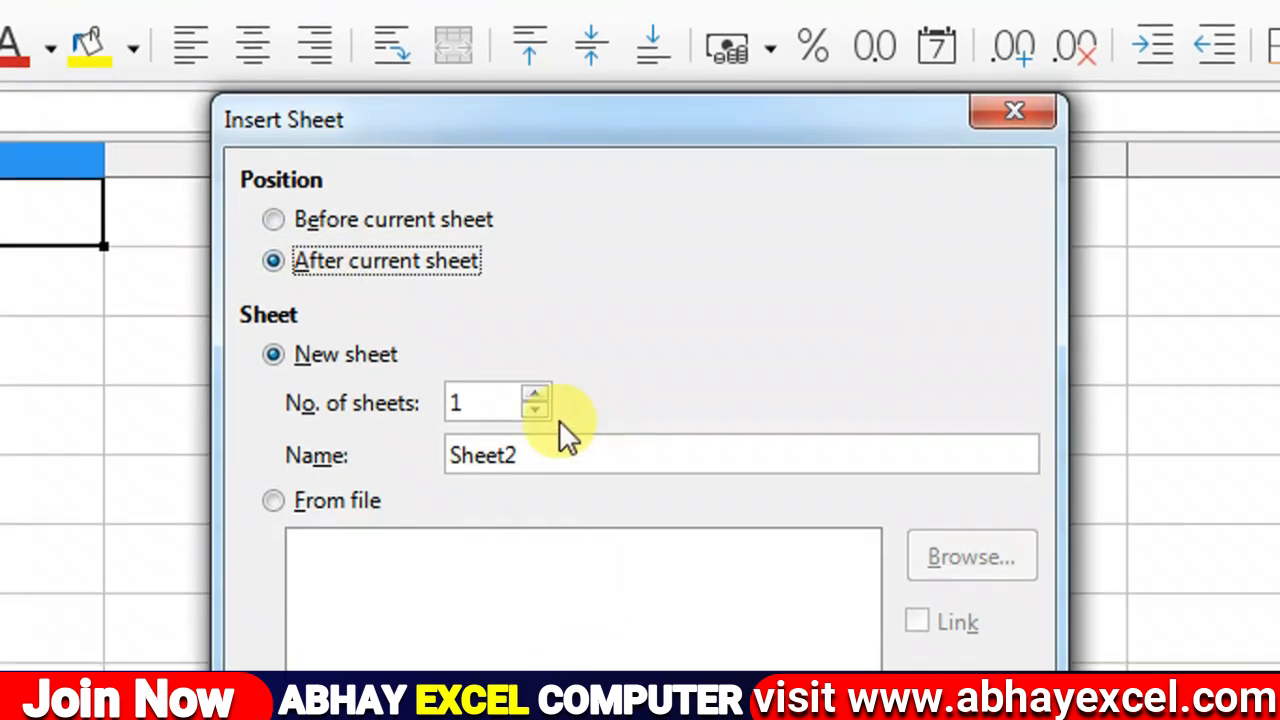
# Step: Try the sheet name ABHAY EXCEL CMPUTER, and raise the number of new sheets before returning it to 1
pyautogui.moveTo(518, 455); pyautogui.dragTo(436, 462)
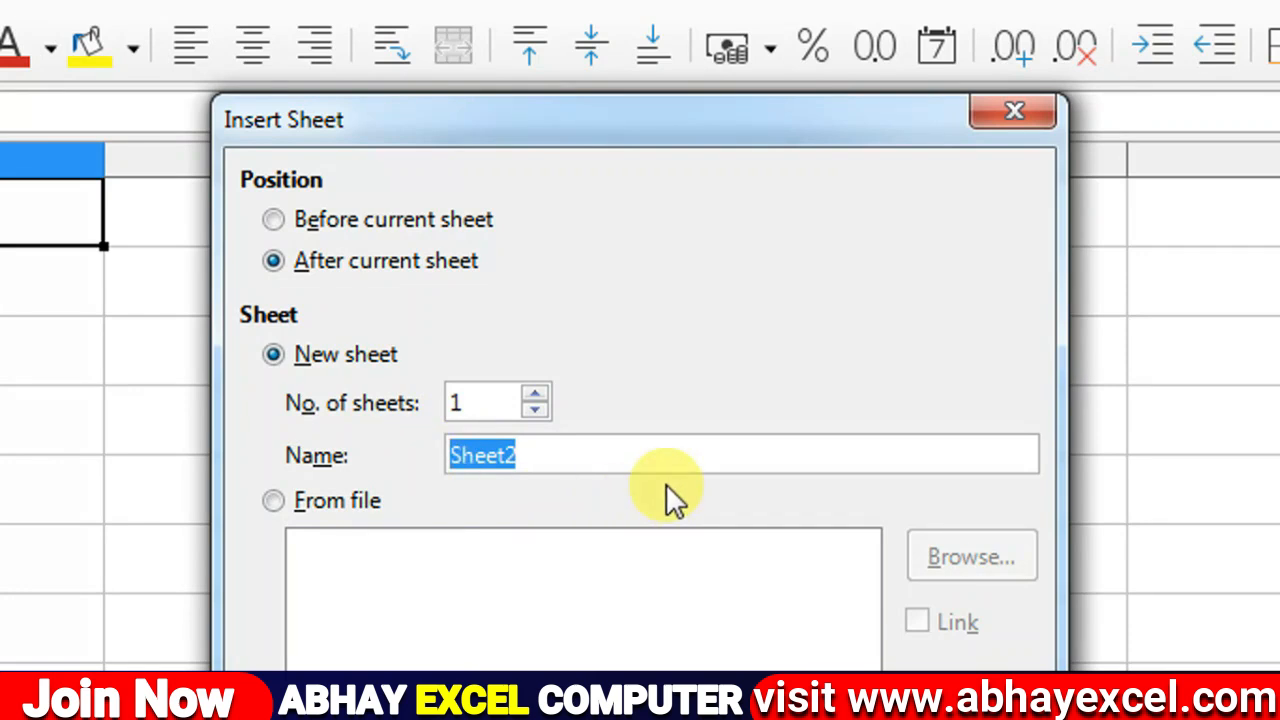
pyautogui.write('ABHAY E')
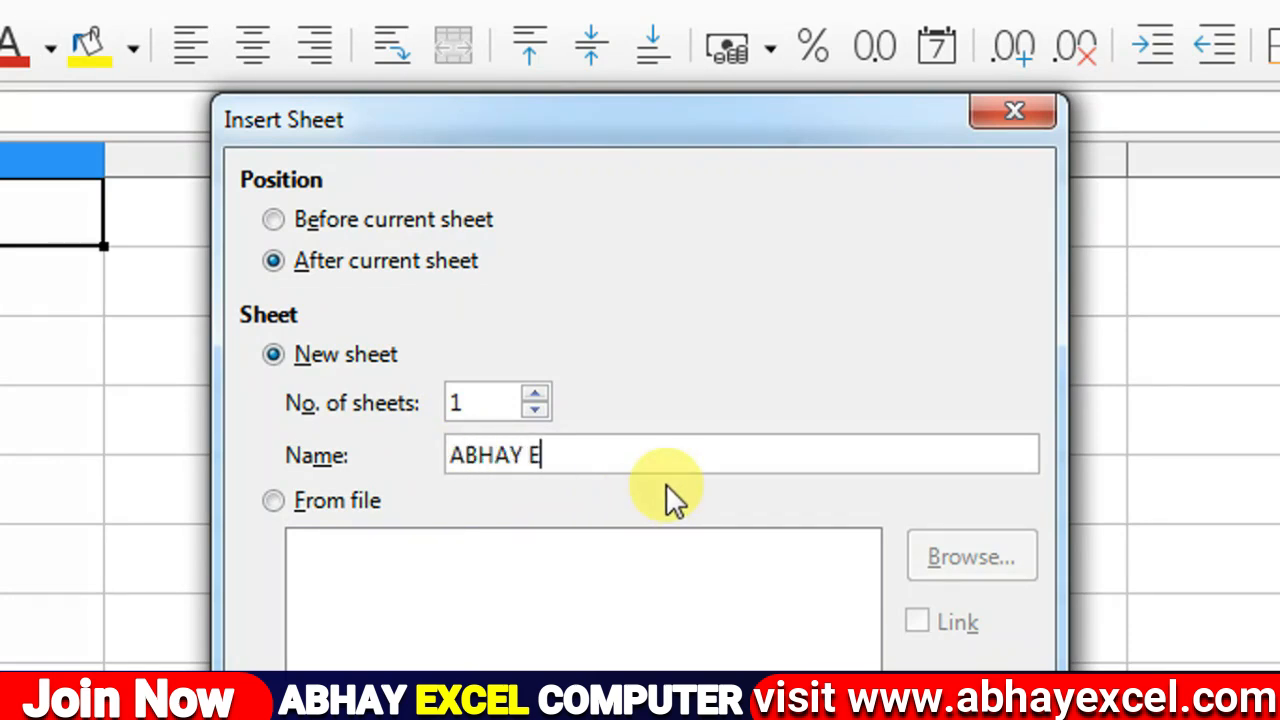
pyautogui.write('XCEL CMPUTER')
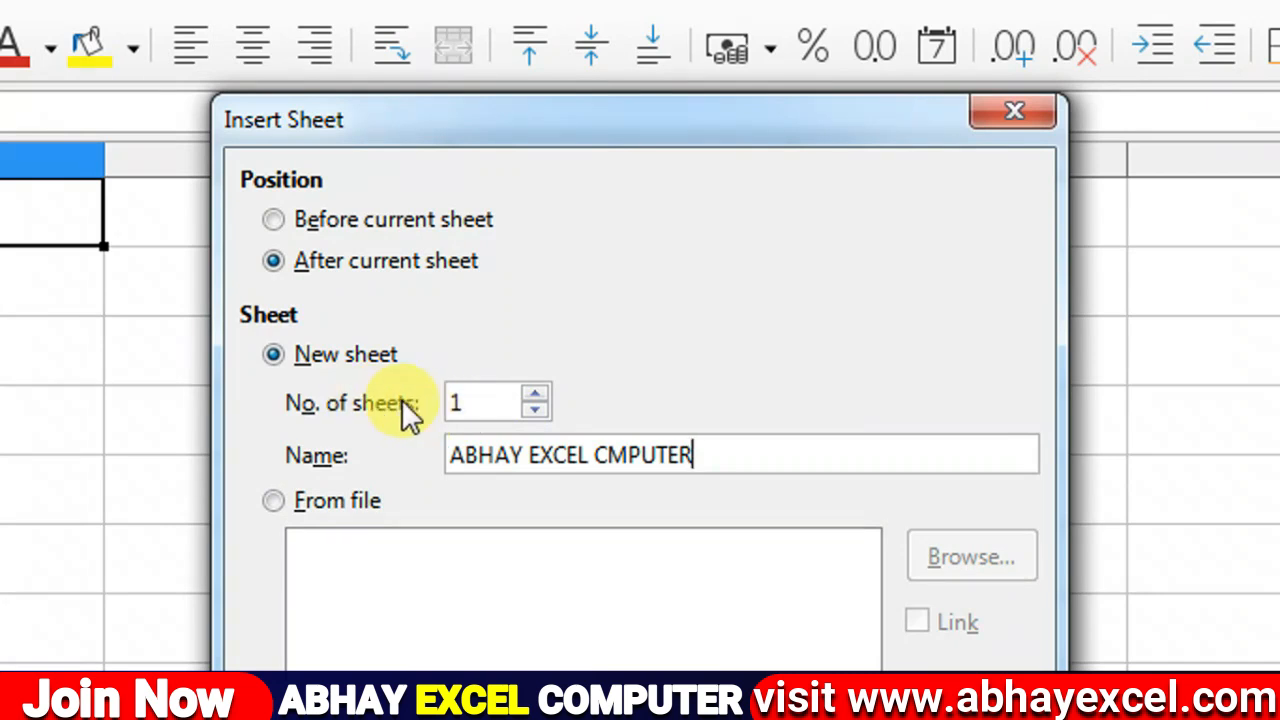
pyautogui.click(541, 390)
pyautogui.click(541, 390)
pyautogui.click(541, 390)
pyautogui.click(541, 390)
pyautogui.click(541, 390)
pyautogui.click(537, 405)
pyautogui.click(537, 405)
pyautogui.click(537, 405)
pyautogui.click(537, 405)
pyautogui.click(537, 405)
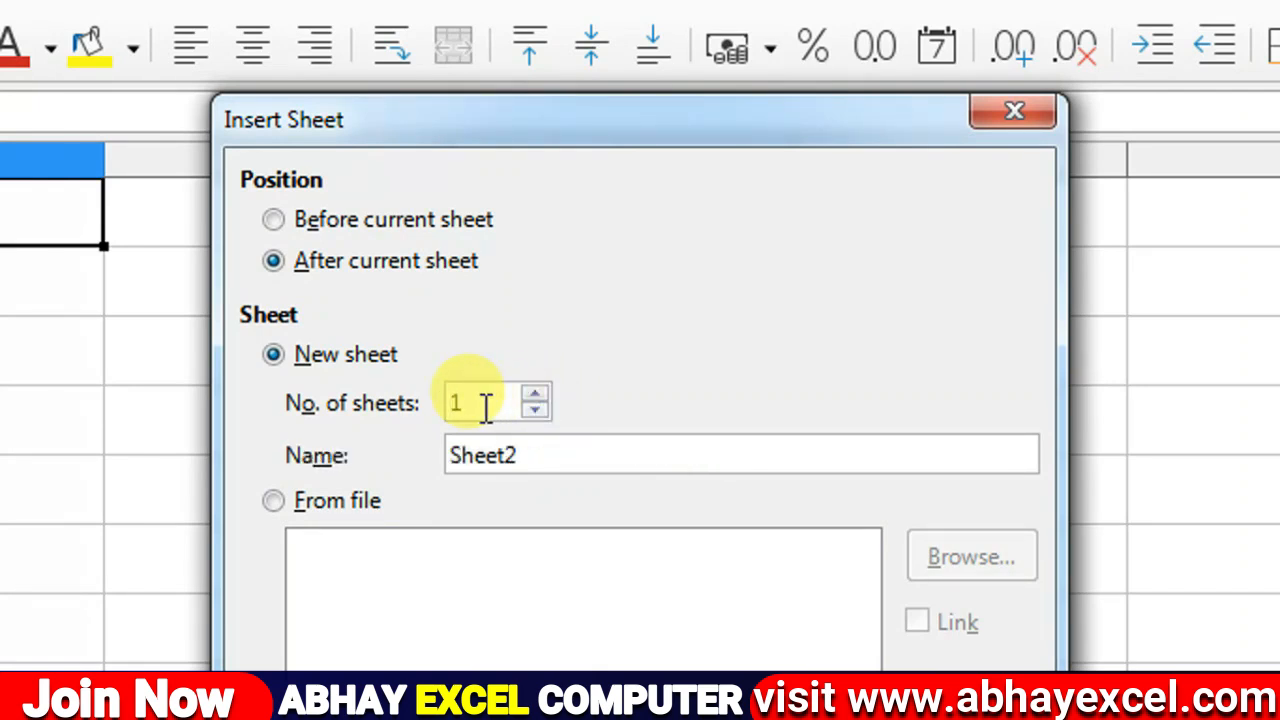
# Step: Name the new sheet ABHAY EXCEL COMPUTER and insert it
pyautogui.moveTo(546, 457); pyautogui.dragTo(413, 460)
pyautogui.write('ABHAYE XCE')
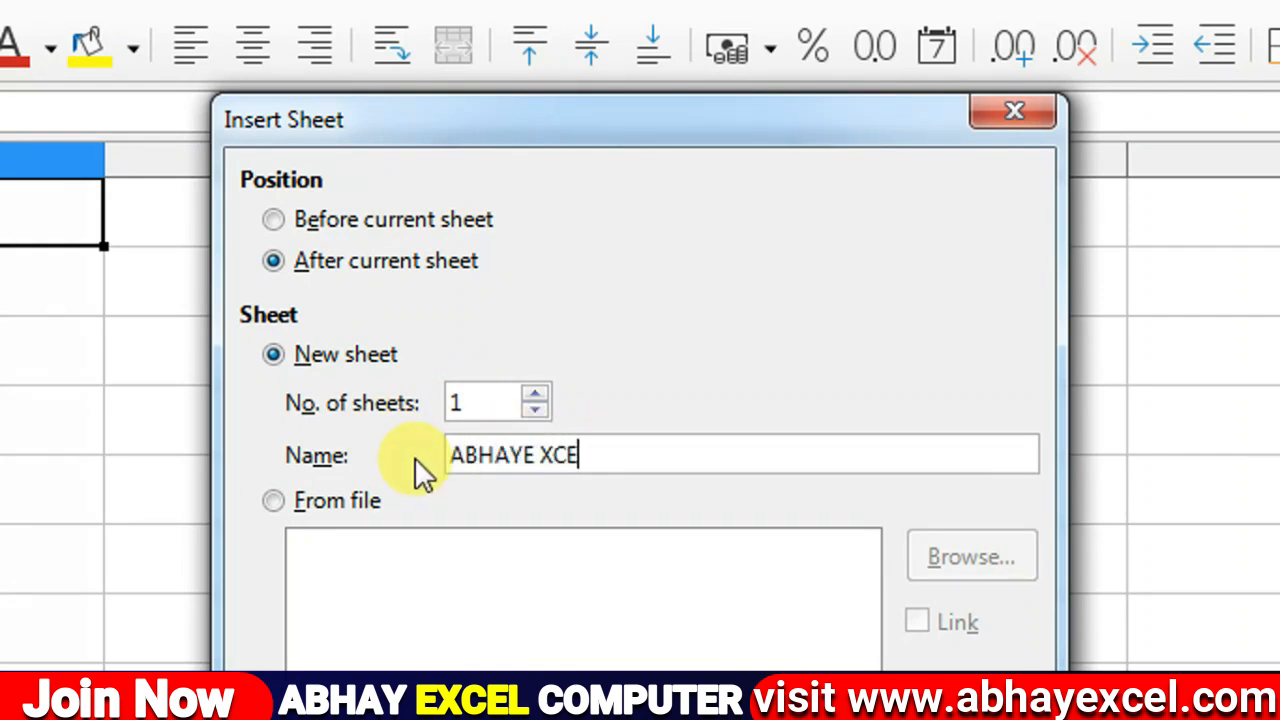
pyautogui.press('BackSpace')
pyautogui.press('BackSpace')
pyautogui.press('BackSpace')
pyautogui.press('BackSpace')
pyautogui.press('BackSpace')
pyautogui.write('EXCEL COMPUTER')
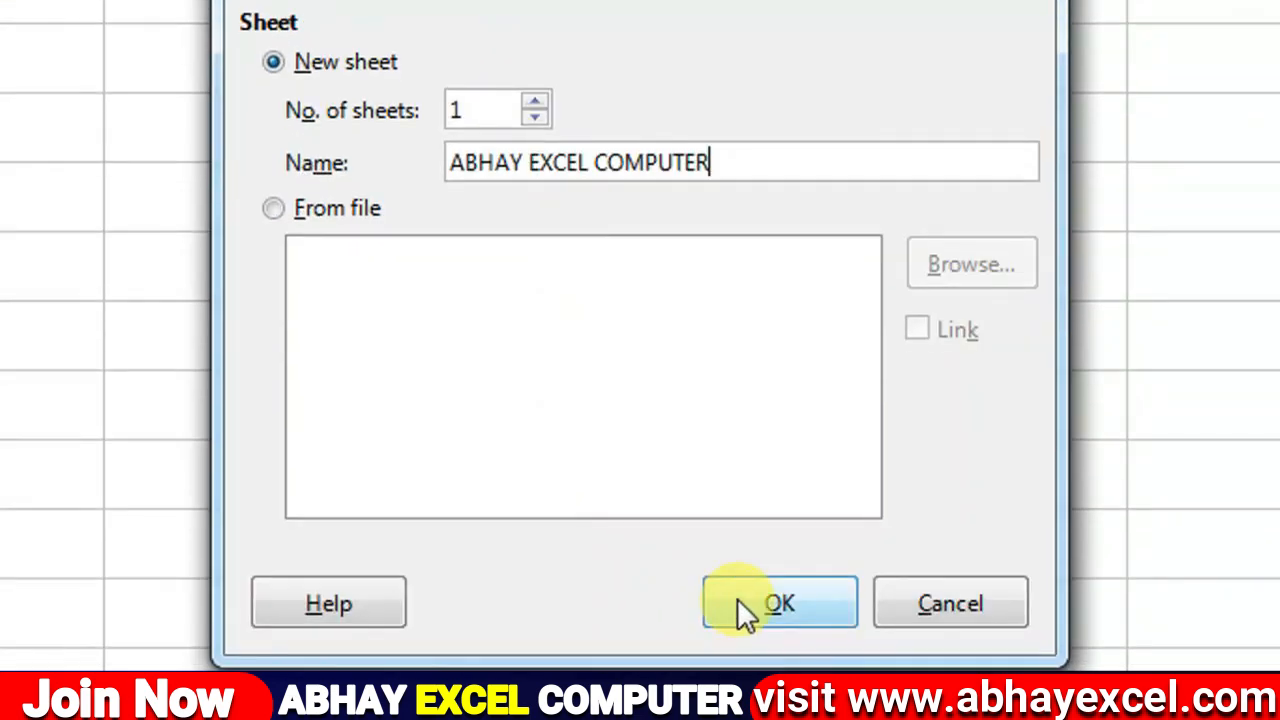
pyautogui.click(739, 598)
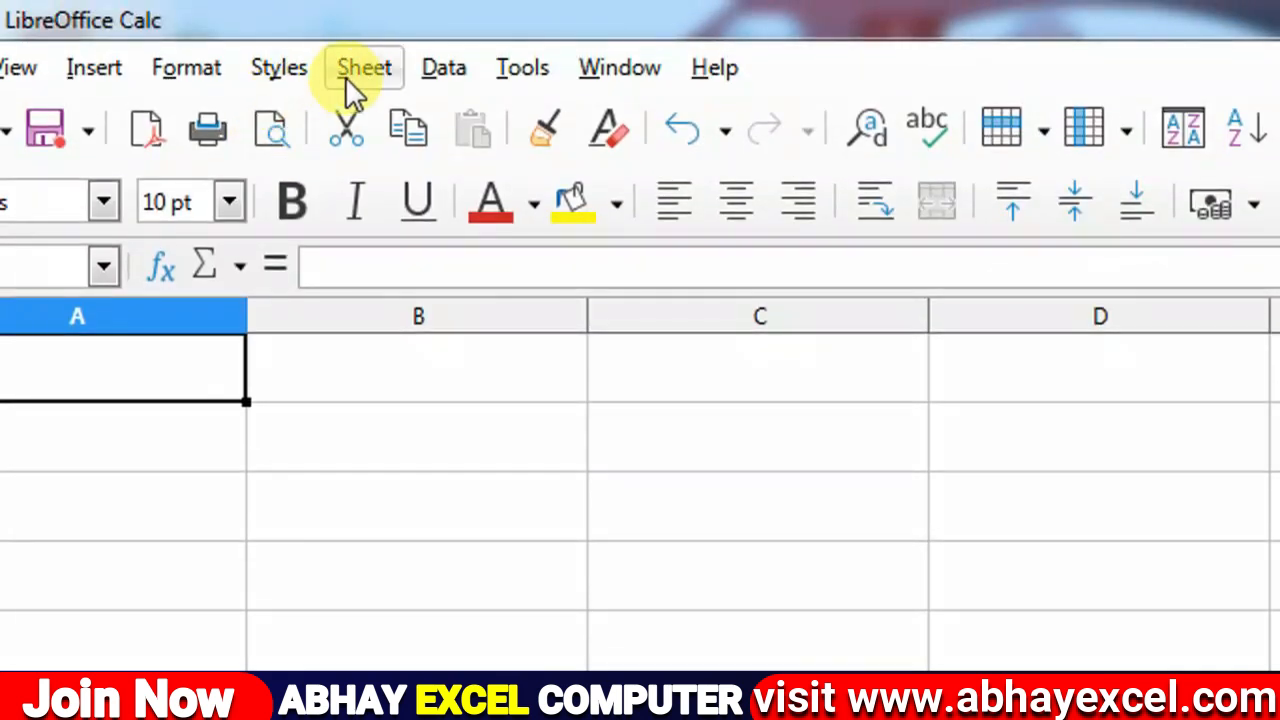
# Step: Append another new sheet at the end of the workbook, keeping the suggested name
pyautogui.click(364, 69)
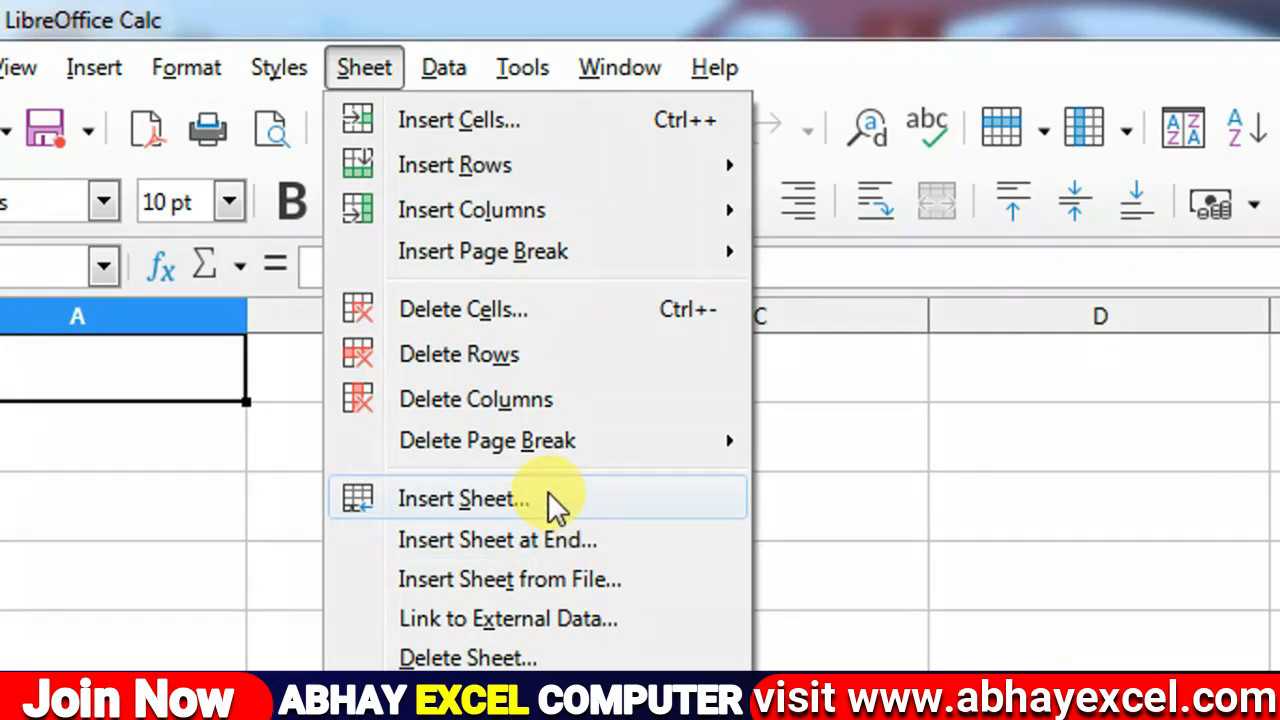
pyautogui.click(458, 542)
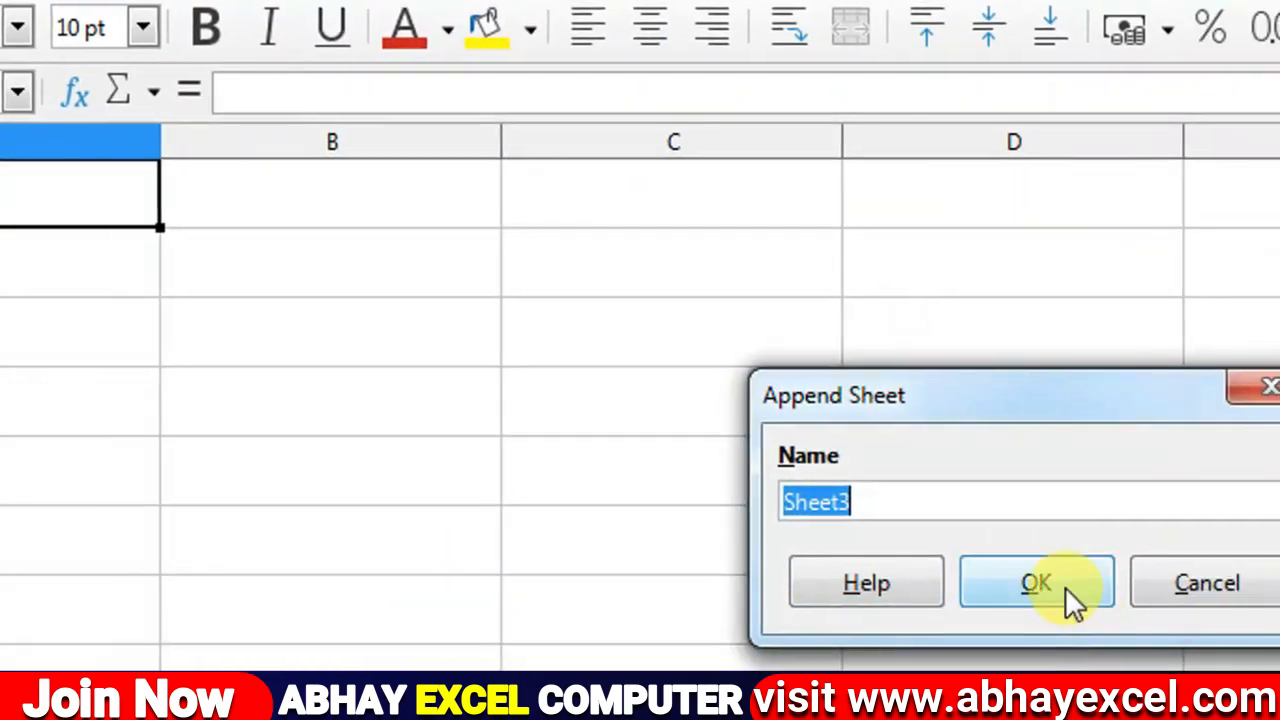
pyautogui.click(1036, 584)
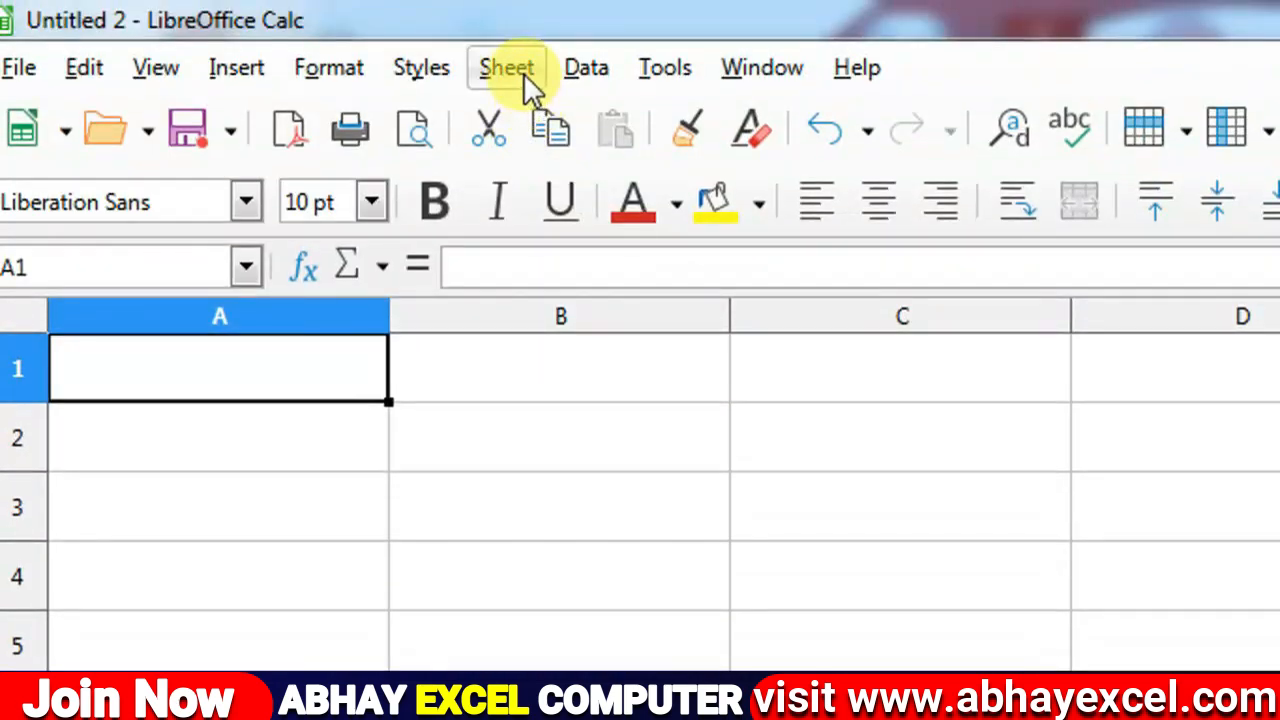
# Step: Look through the Documents library for a file to insert a sheet from, and leave without choosing one
pyautogui.click(523, 73)
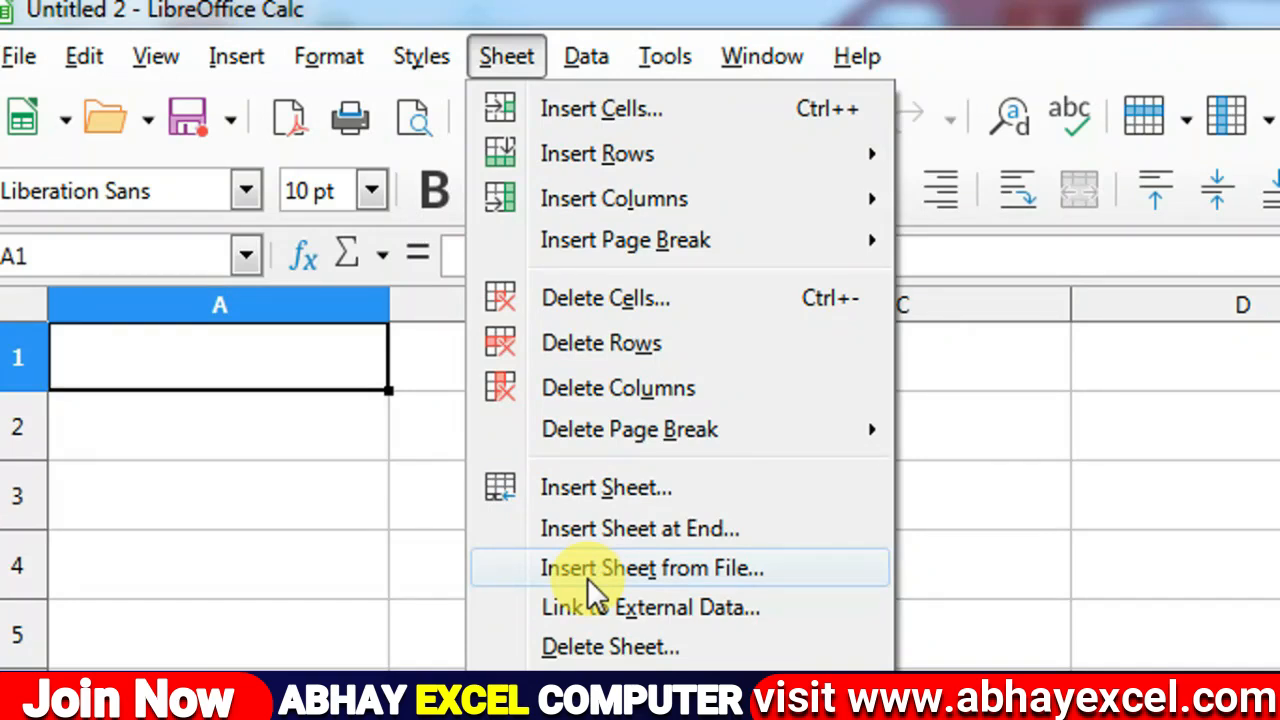
pyautogui.click(590, 572)
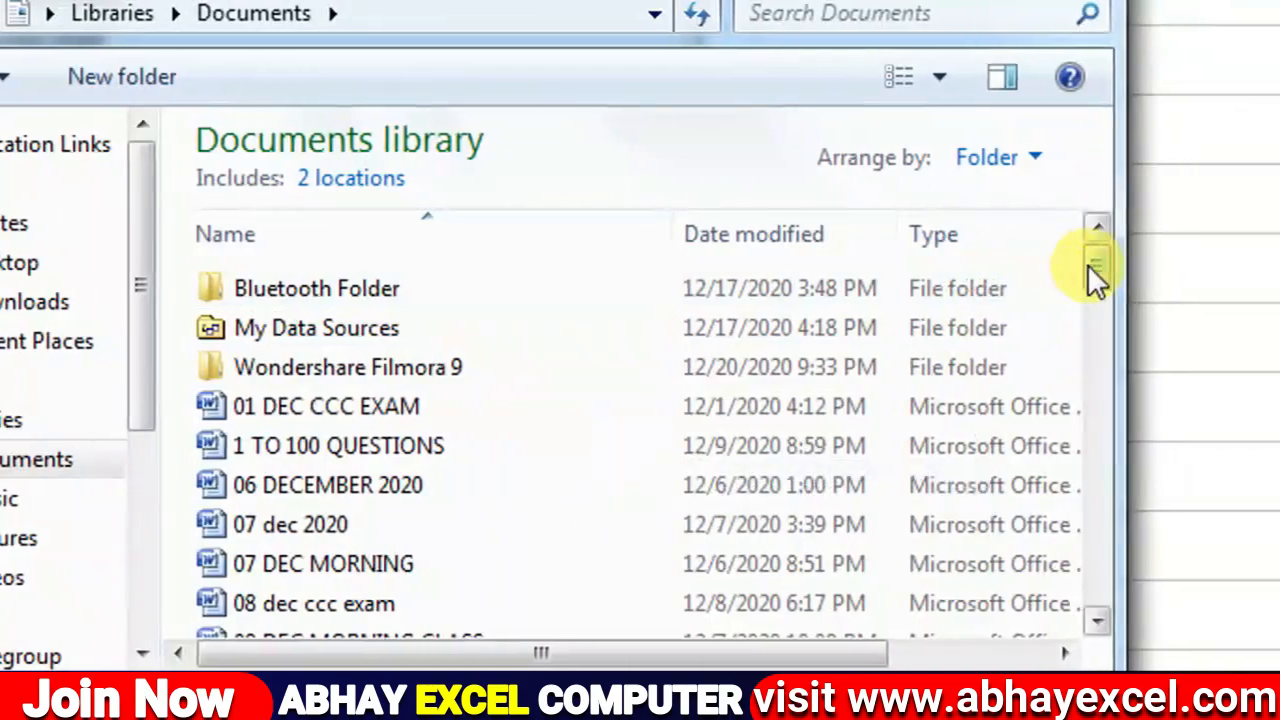
pyautogui.moveTo(1088, 264); pyautogui.dragTo(1068, 614)
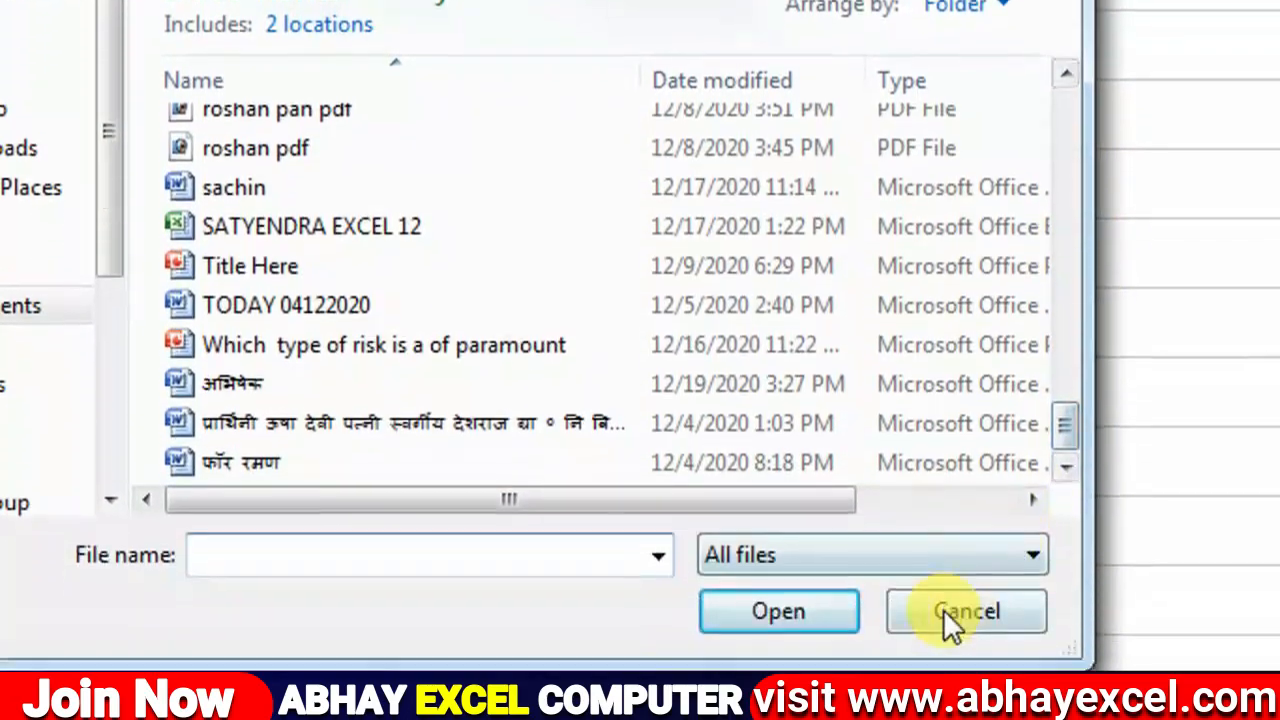
pyautogui.click(945, 610)
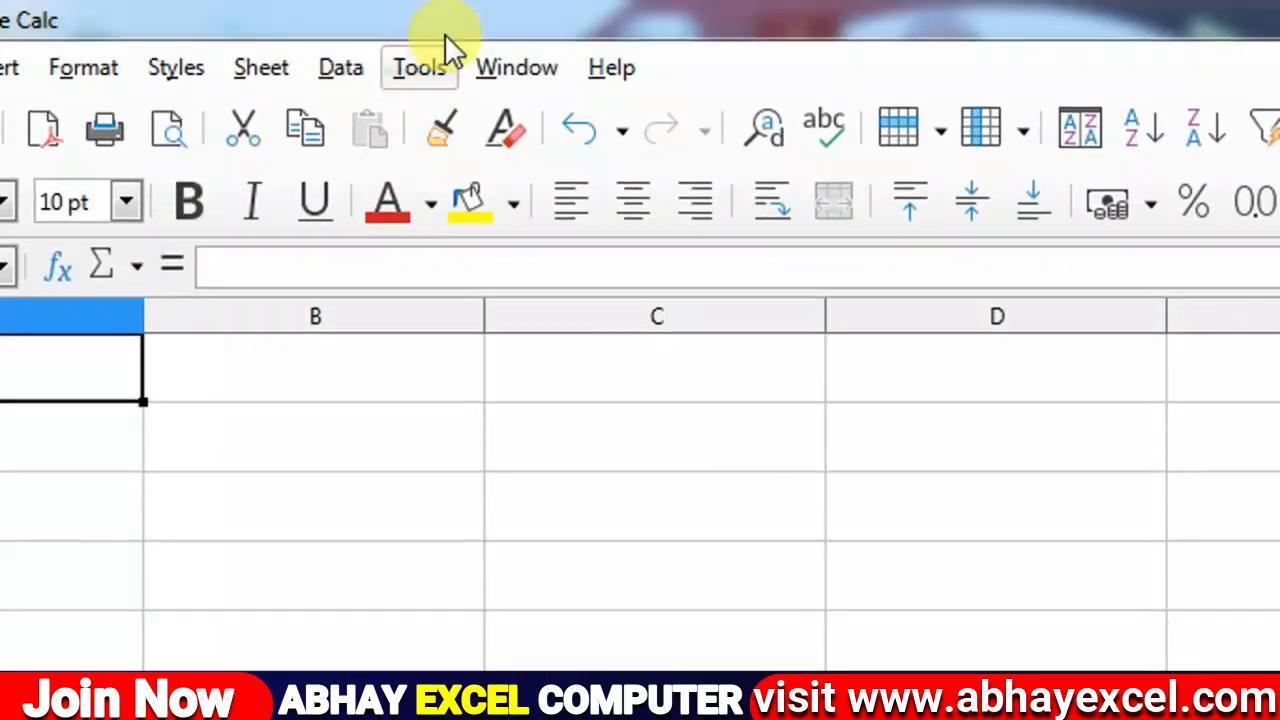
# Step: Delete the current blank sheet at the end of the workbook and confirm the deletion
pyautogui.click(243, 64)
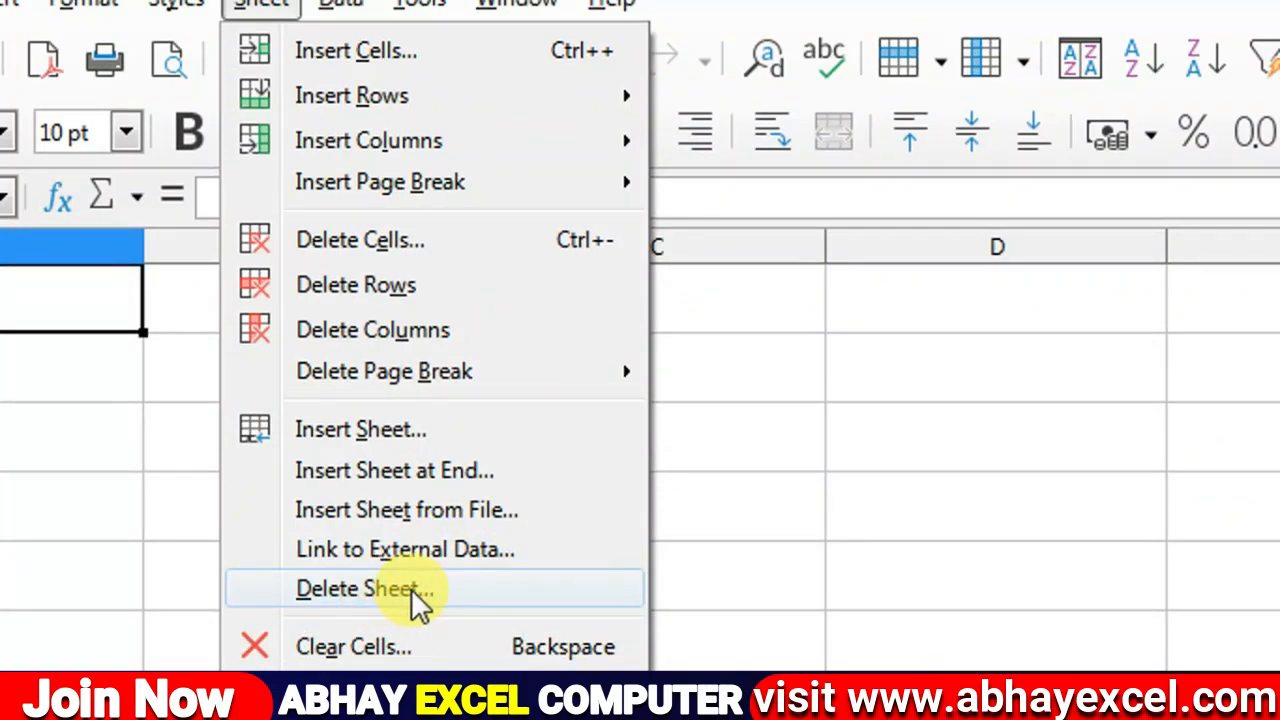
pyautogui.click(426, 590)
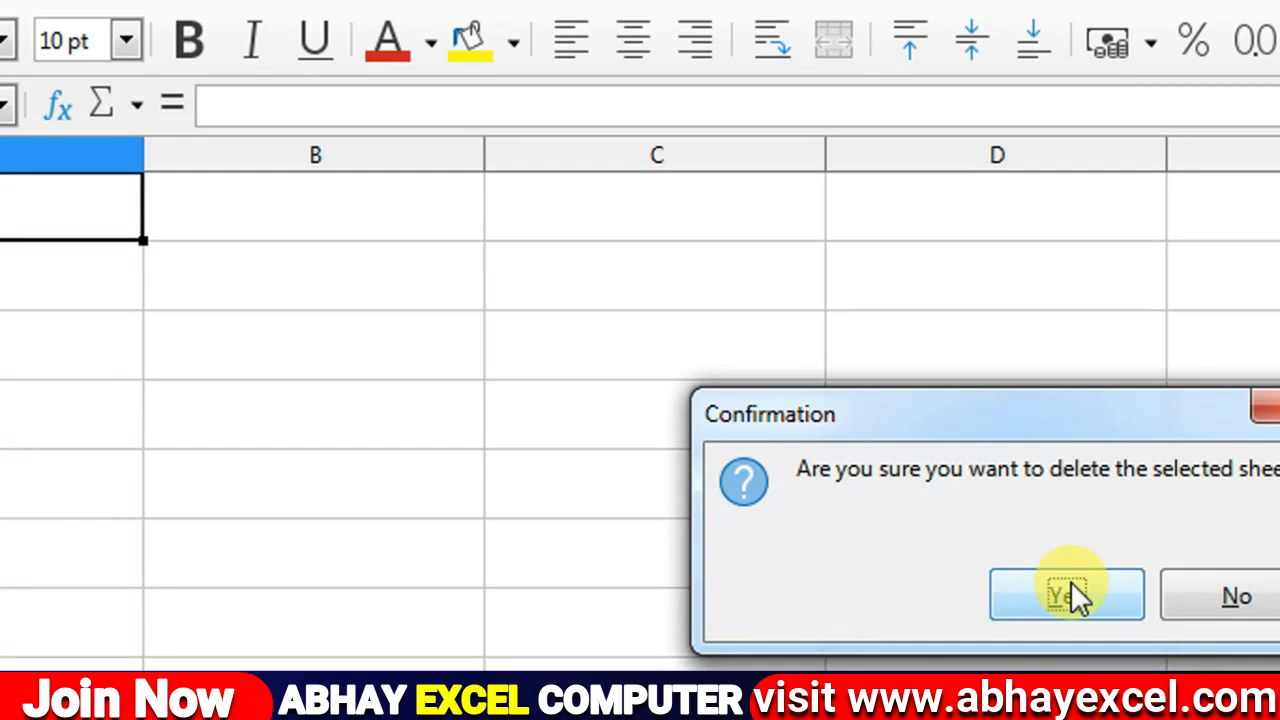
pyautogui.click(1070, 592)
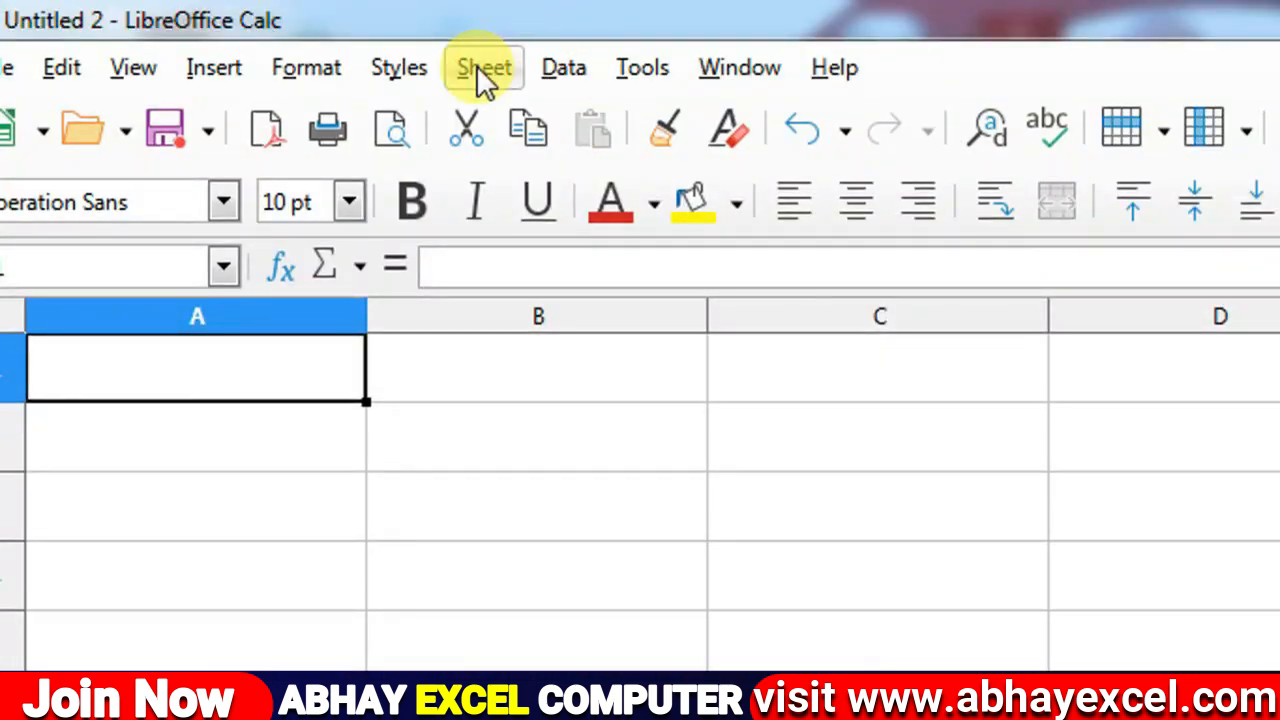
# Step: Enter ABHAY in cell A1 as sample content for clearing
pyautogui.click(484, 70)
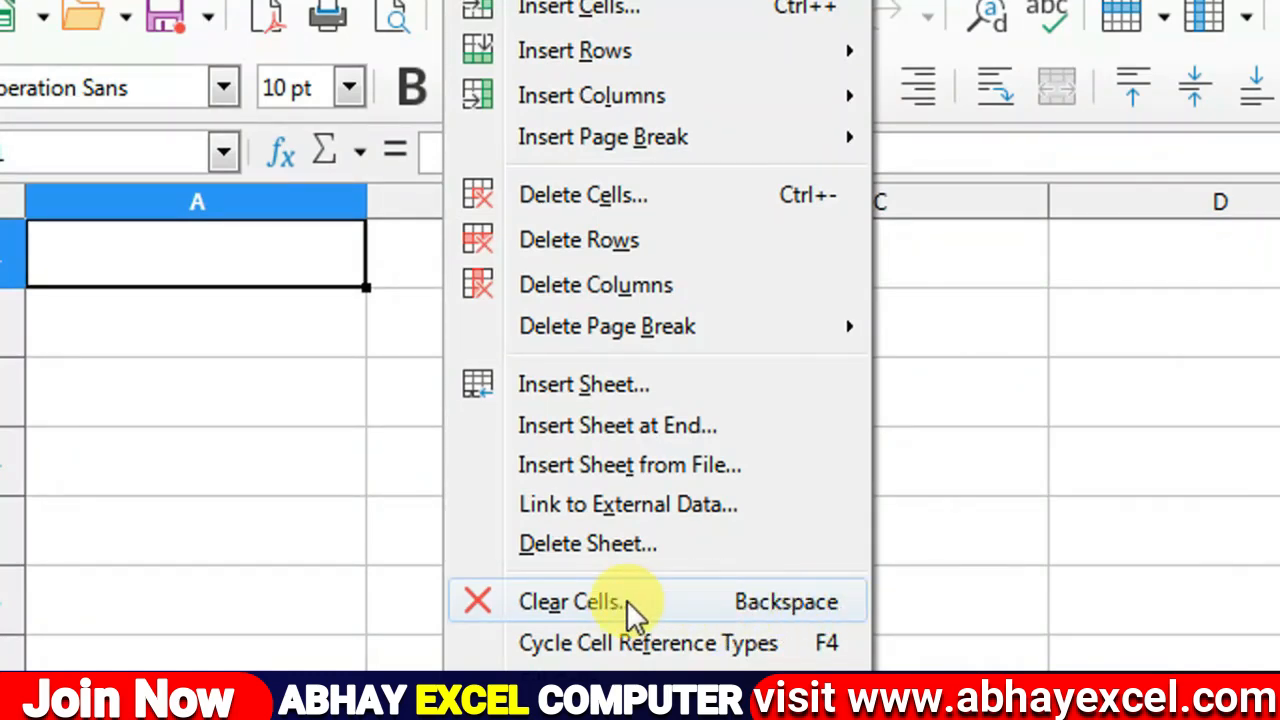
pyautogui.click(261, 252)
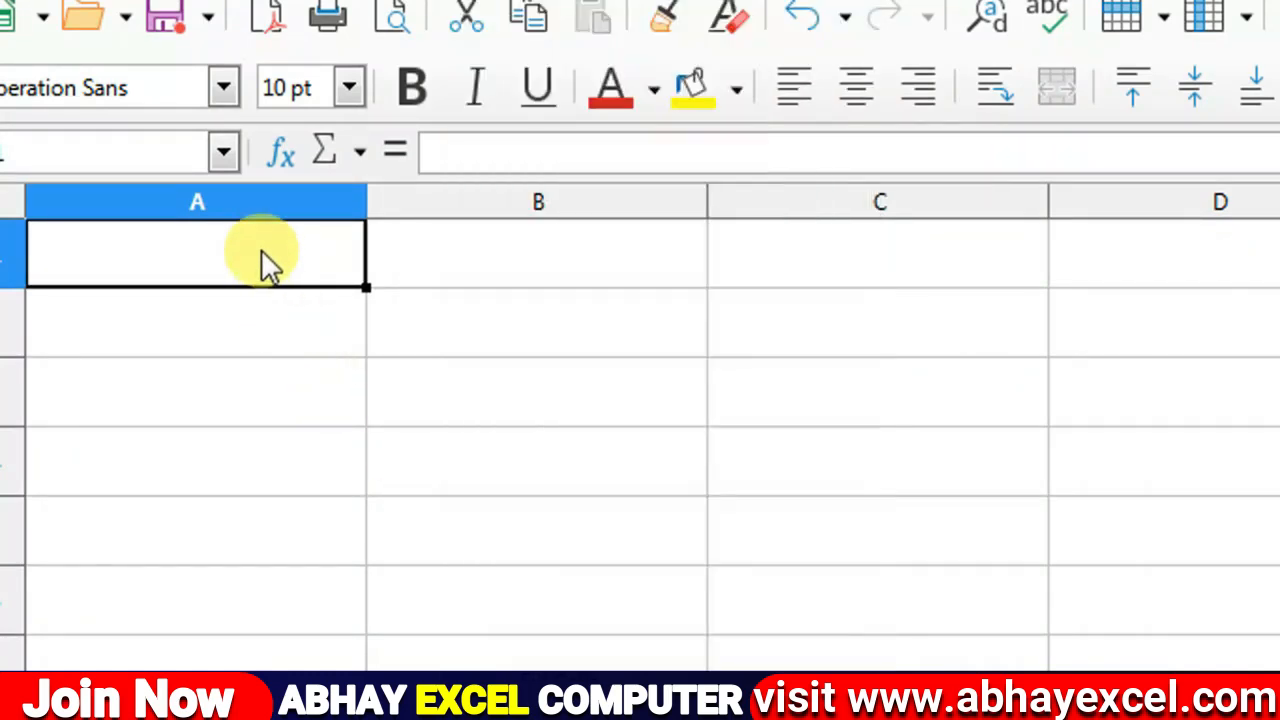
pyautogui.write('ABHAY')
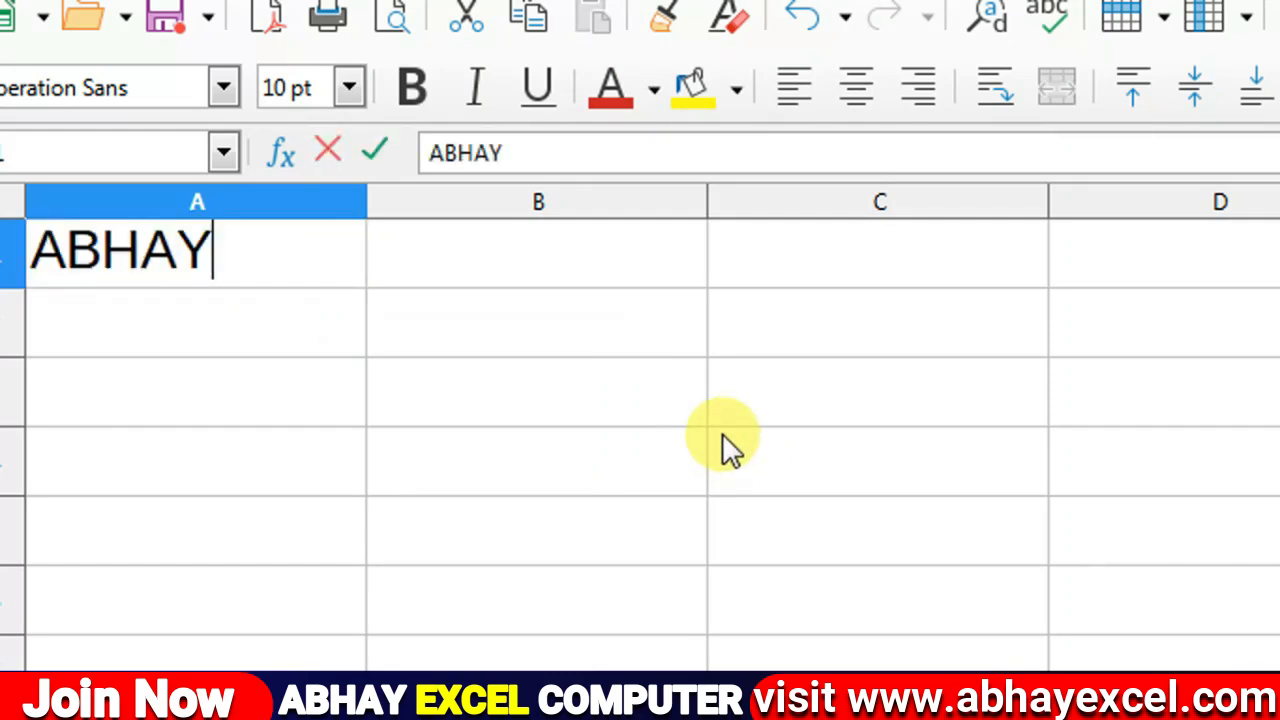
pyautogui.click(320, 440)
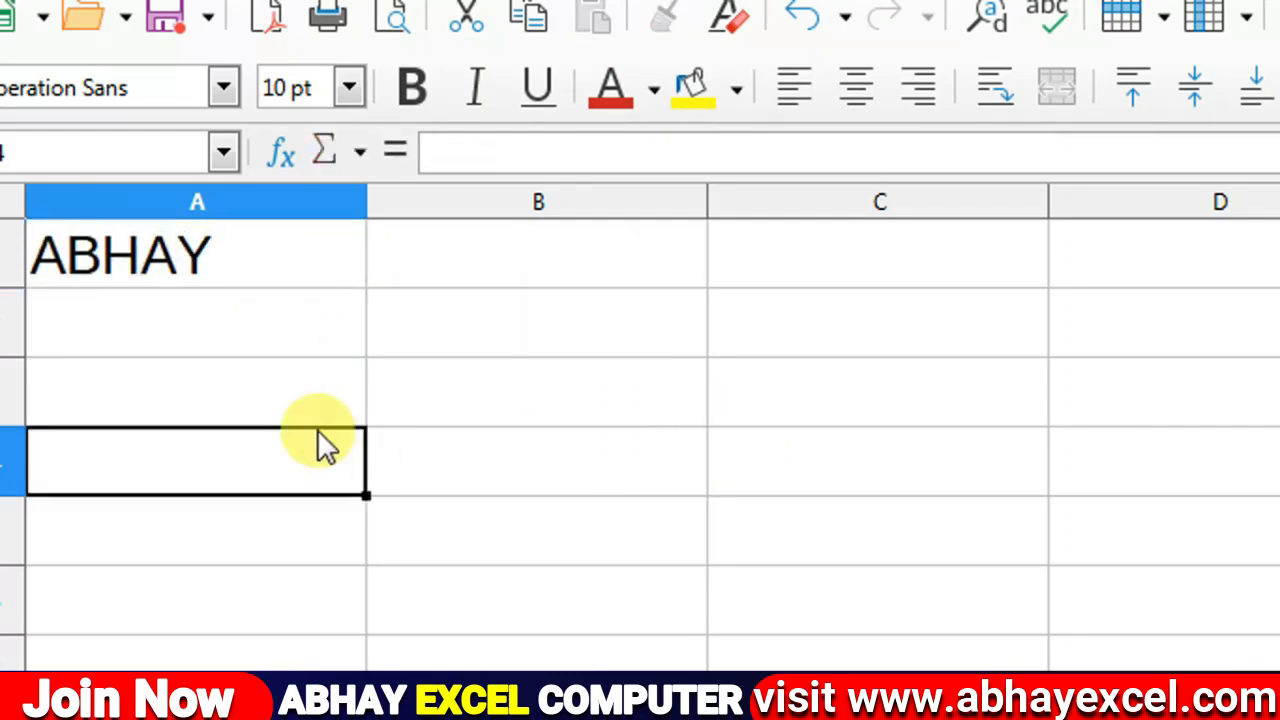
# Step: Open the Delete Contents options for cell A1 and leave only Text selected for deletion
pyautogui.click(242, 265)
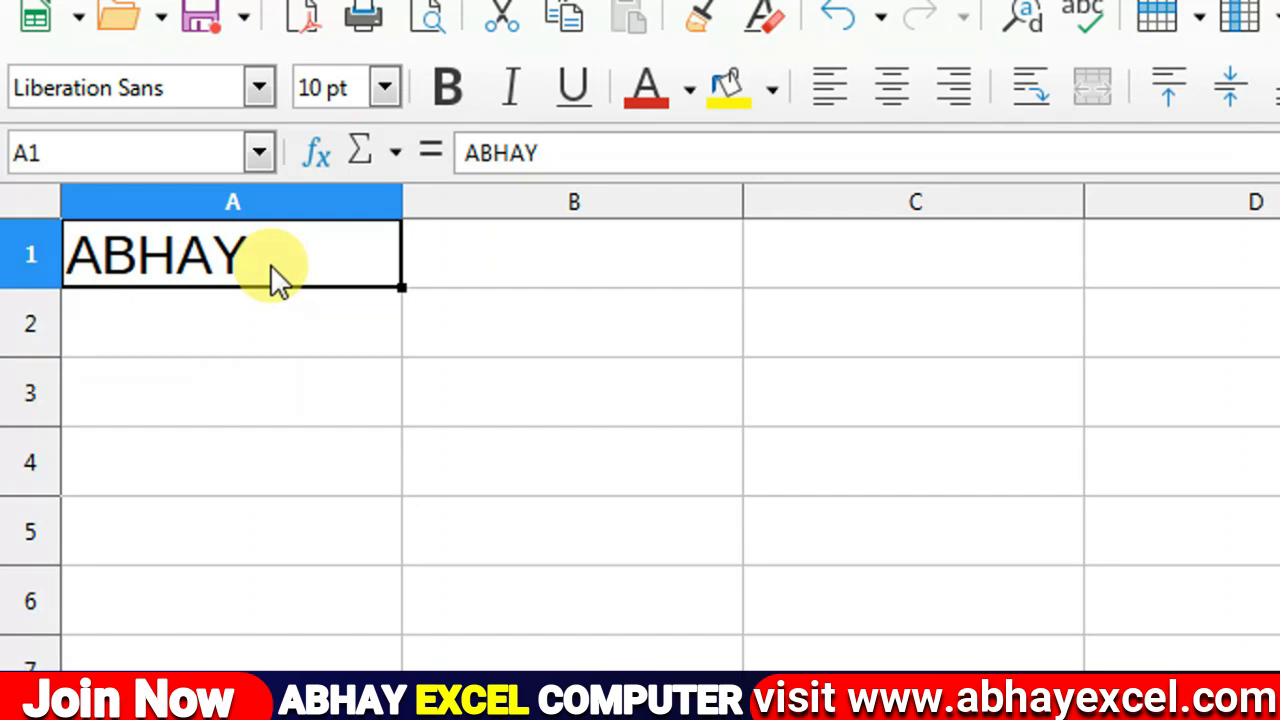
pyautogui.press('BackSpace')
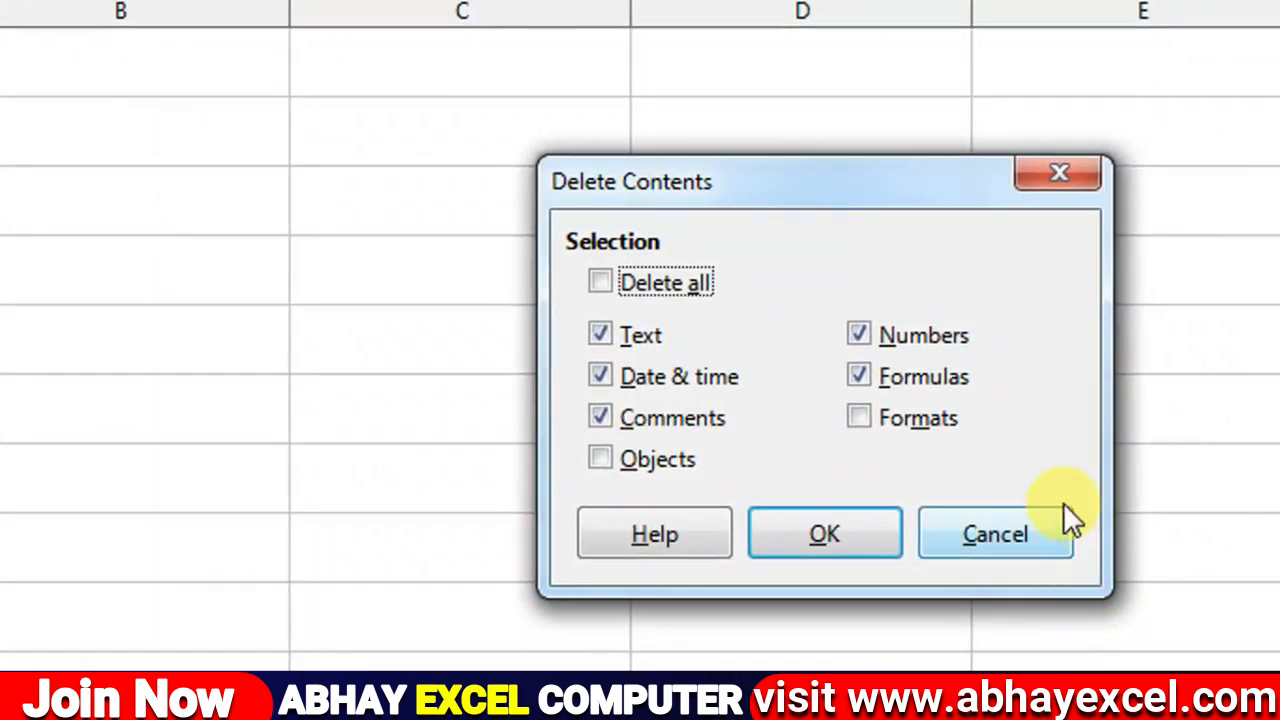
pyautogui.moveTo(881, 185); pyautogui.dragTo(469, 87)
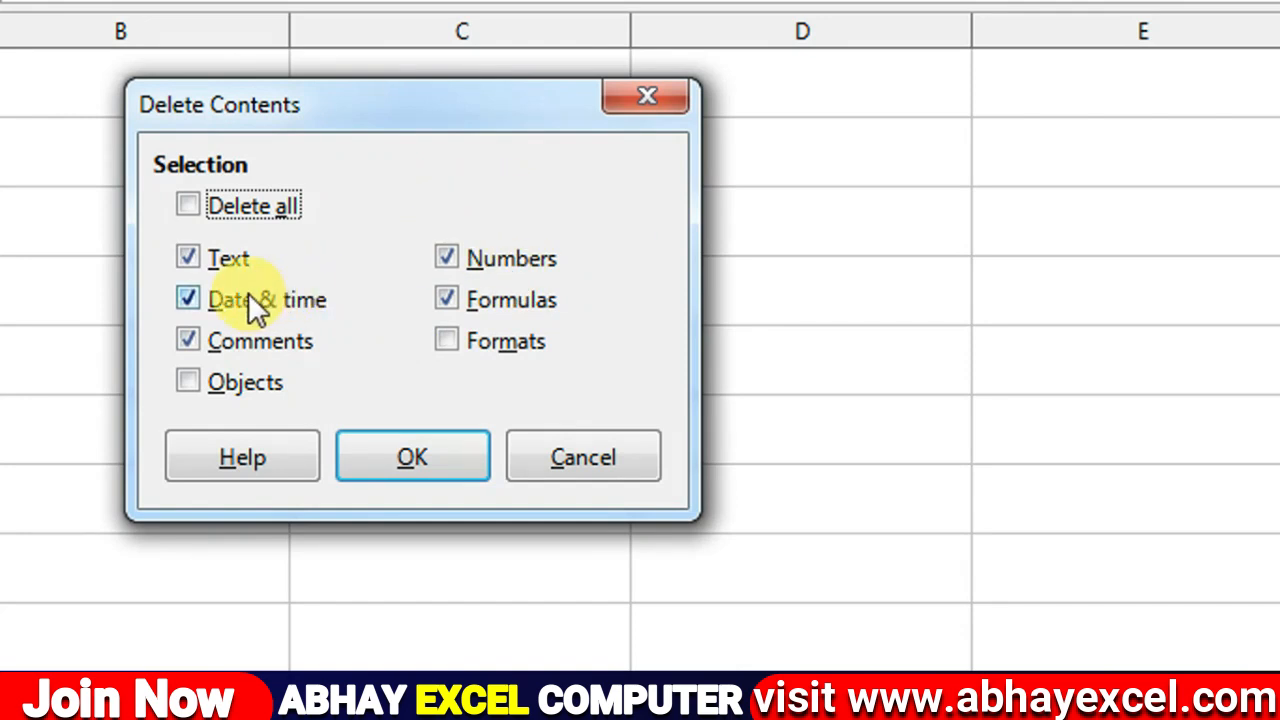
pyautogui.click(199, 298)
pyautogui.click(236, 340)
pyautogui.click(462, 302)
pyautogui.click(456, 259)
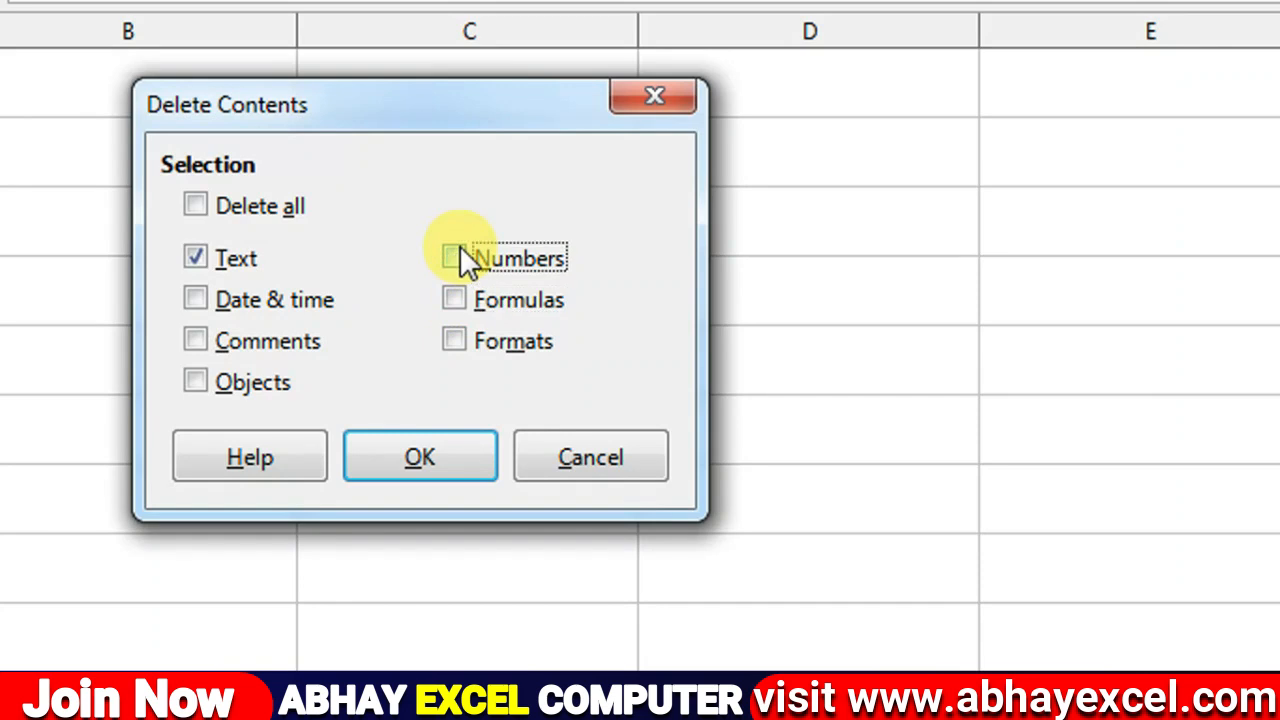
# Step: Include Date & time, Comments, Numbers and Formulas in the deletion as well, and clear cell A1
pyautogui.click(194, 299)
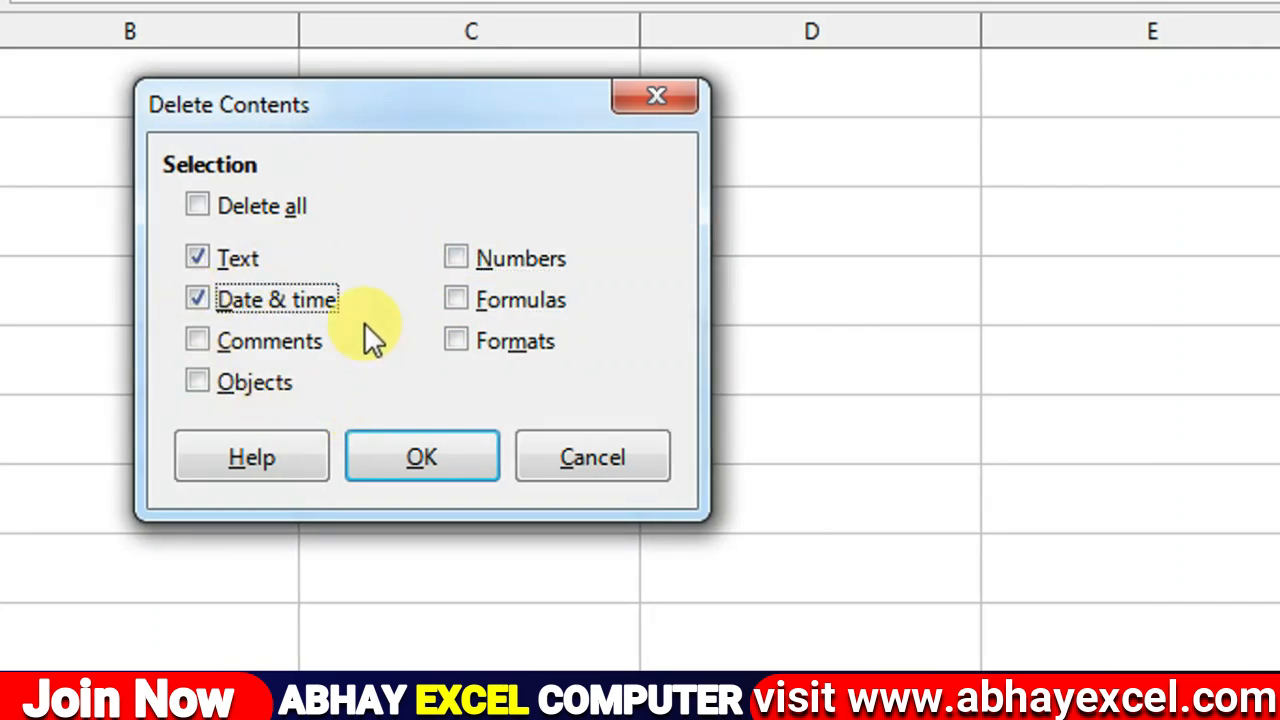
pyautogui.click(202, 338)
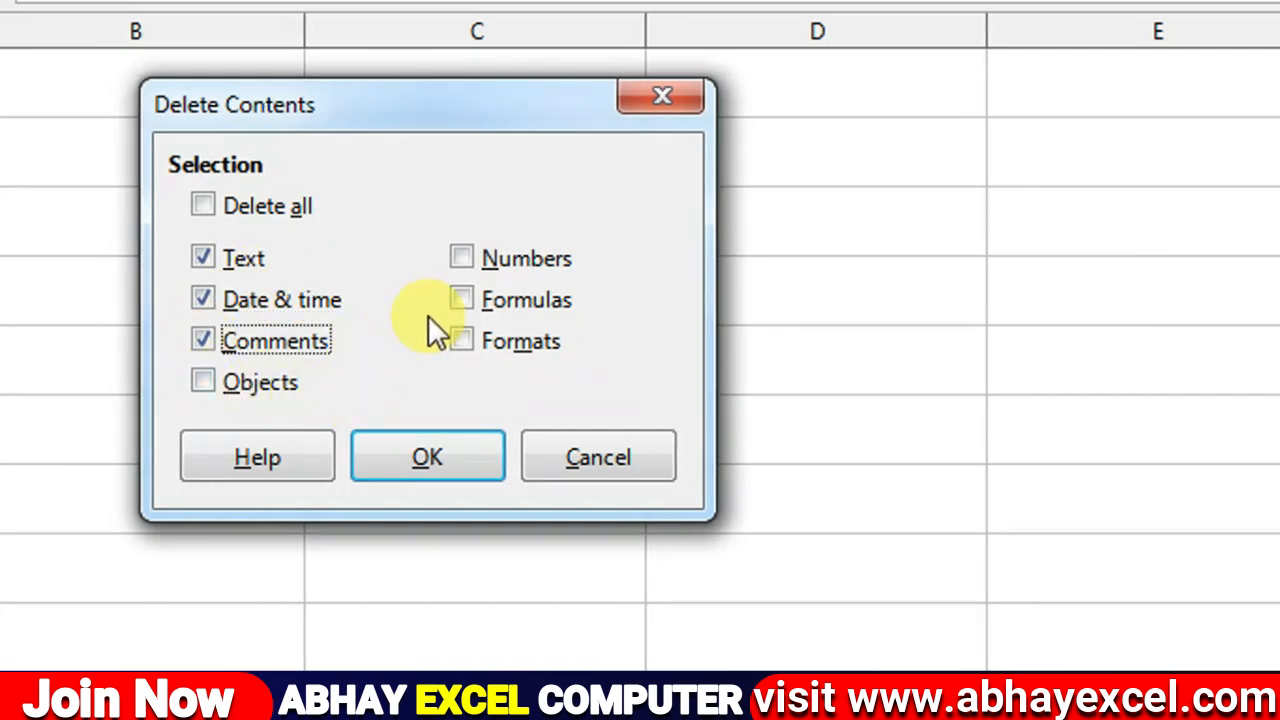
pyautogui.click(462, 258)
pyautogui.click(462, 299)
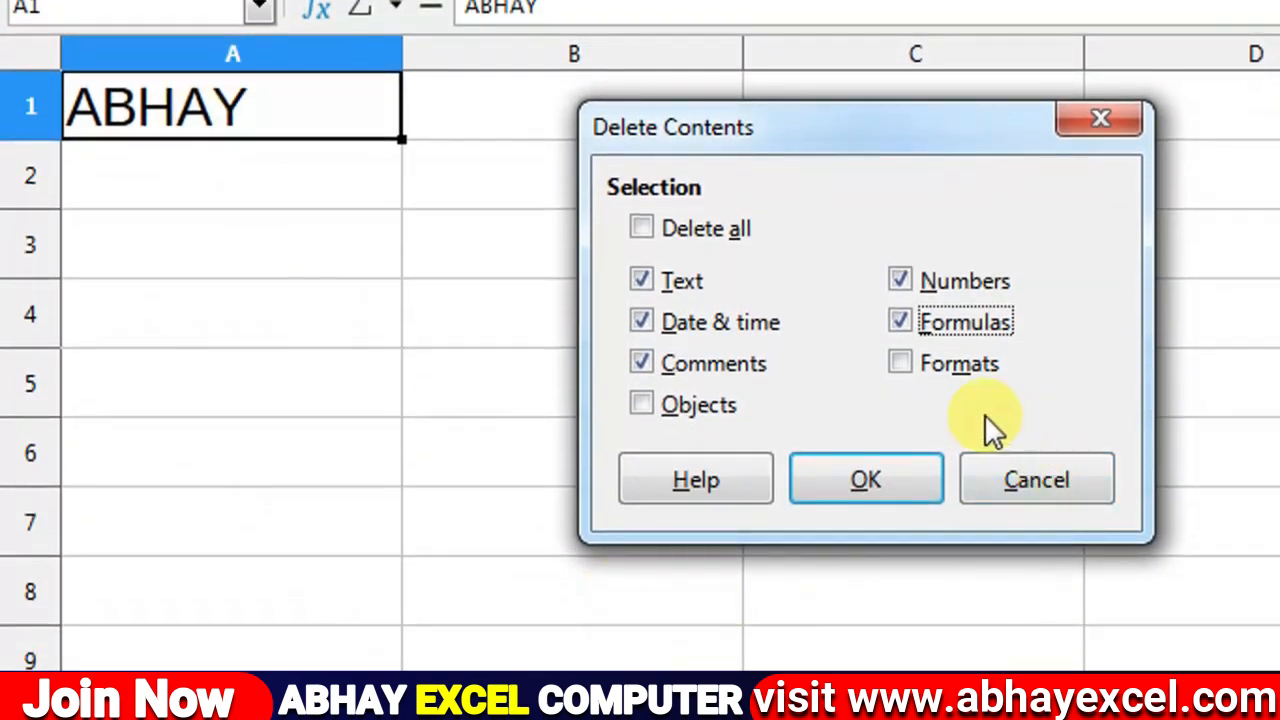
pyautogui.click(894, 470)
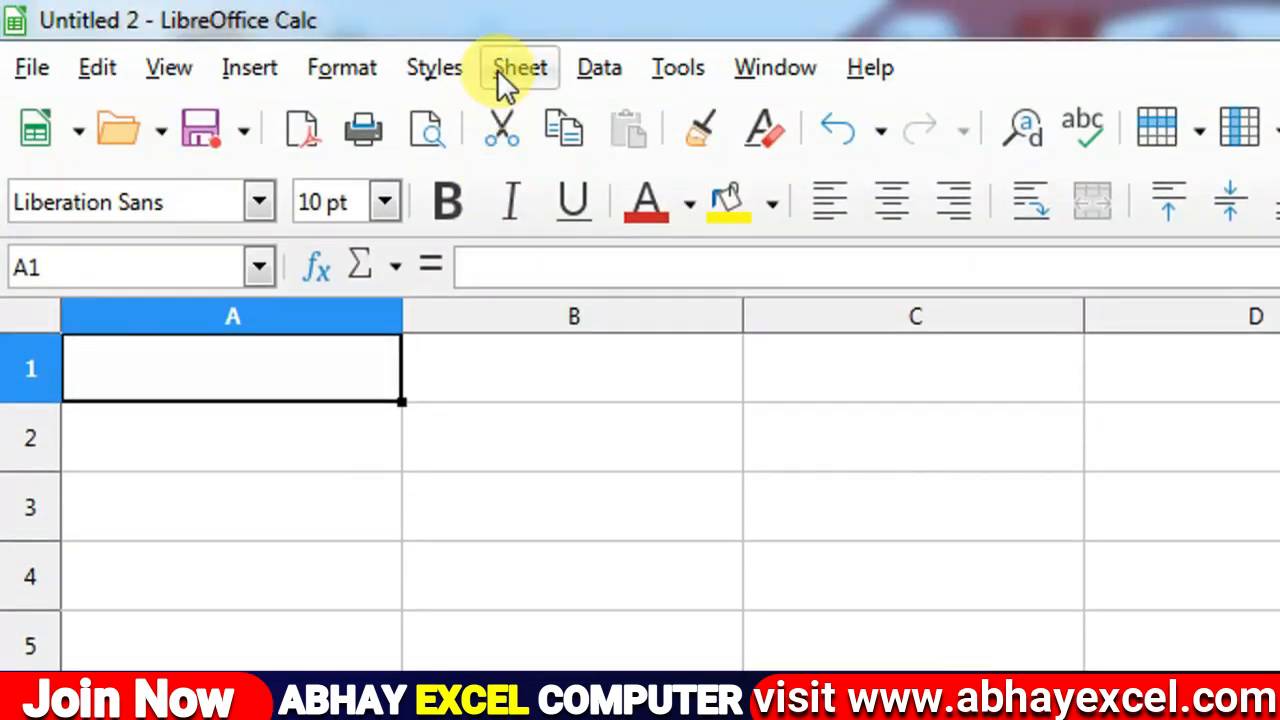
pyautogui.click(497, 69)
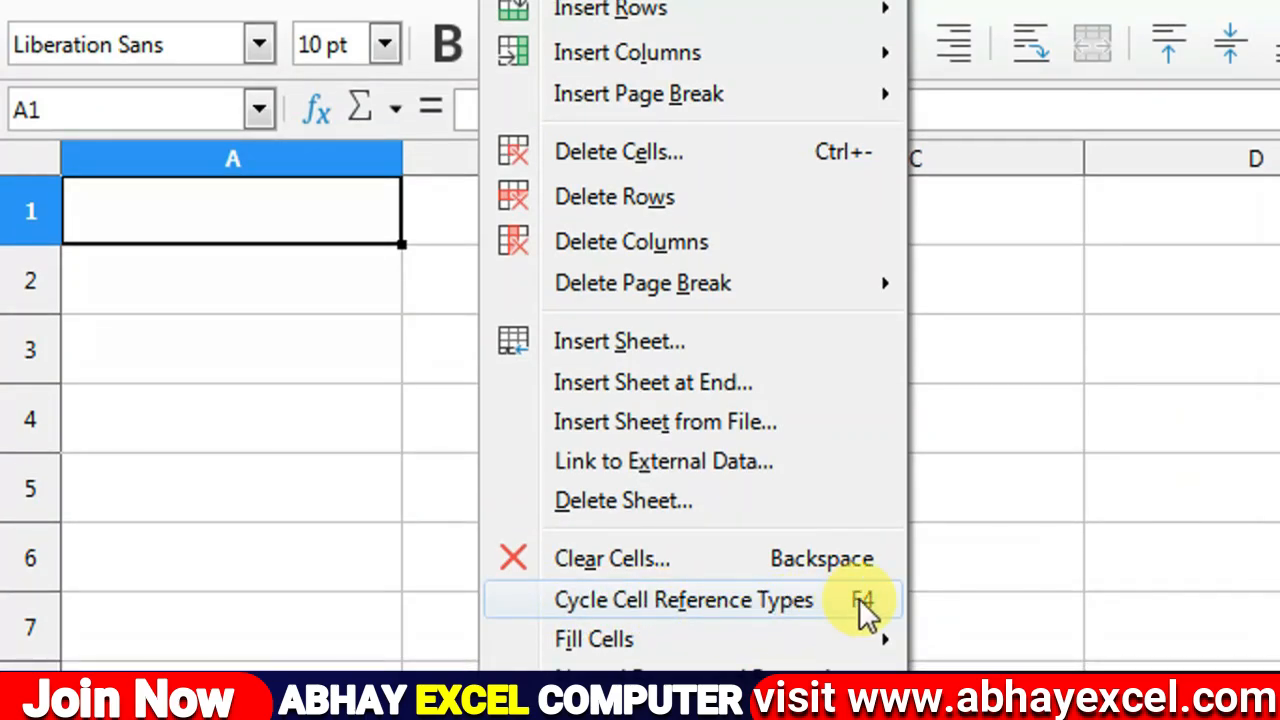
pyautogui.moveTo(816, 639)
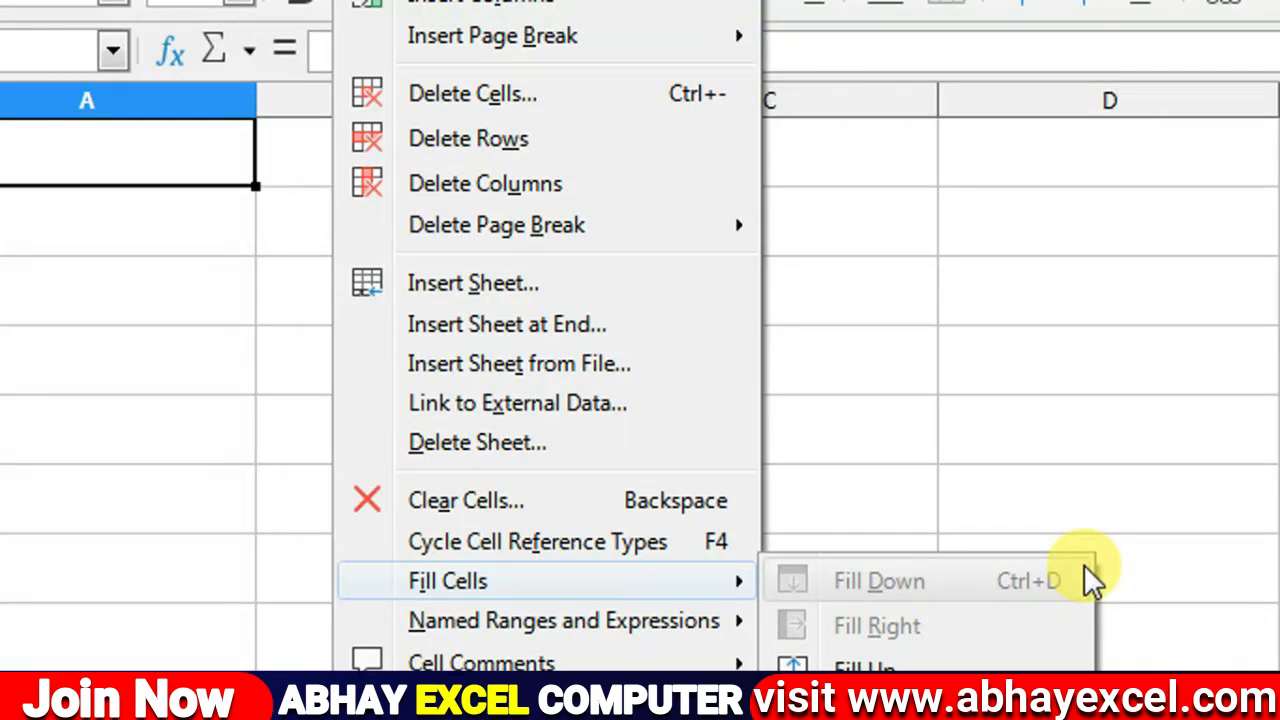
pyautogui.click(87, 160)
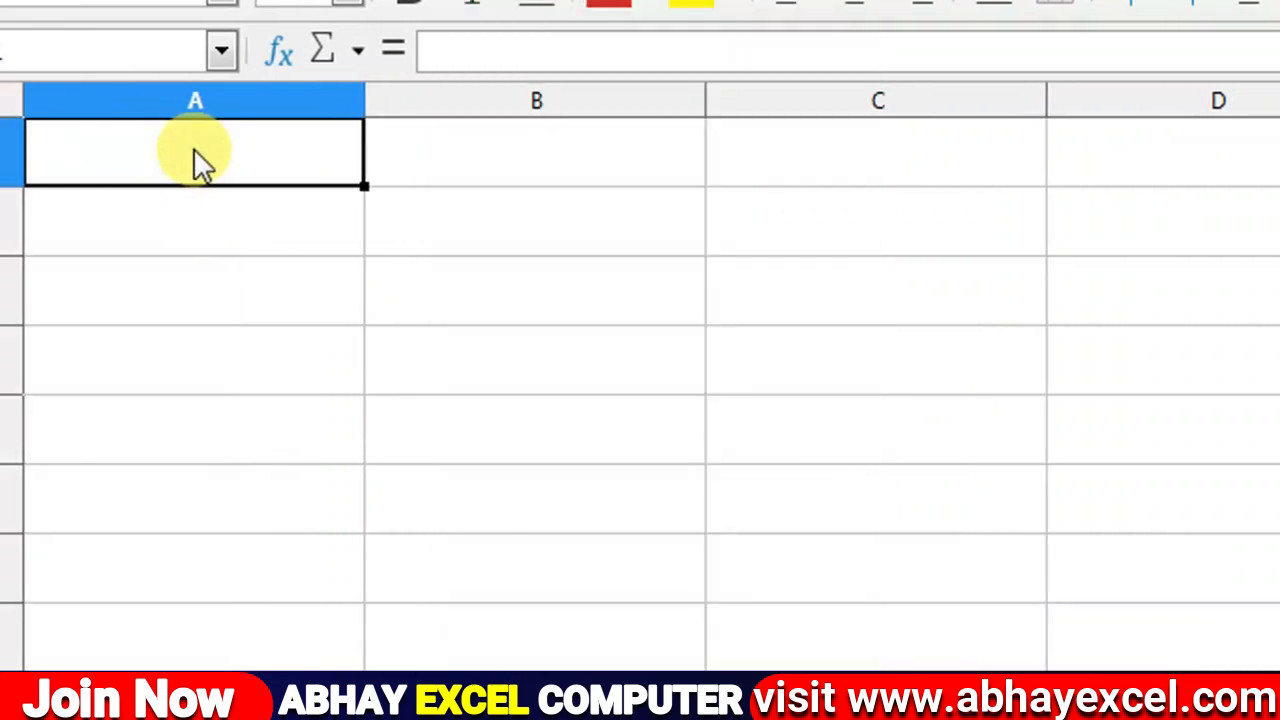
# Step: Enter 2 in cell A1 and fill it down into cell A2
pyautogui.write('2')
pyautogui.press('Return')
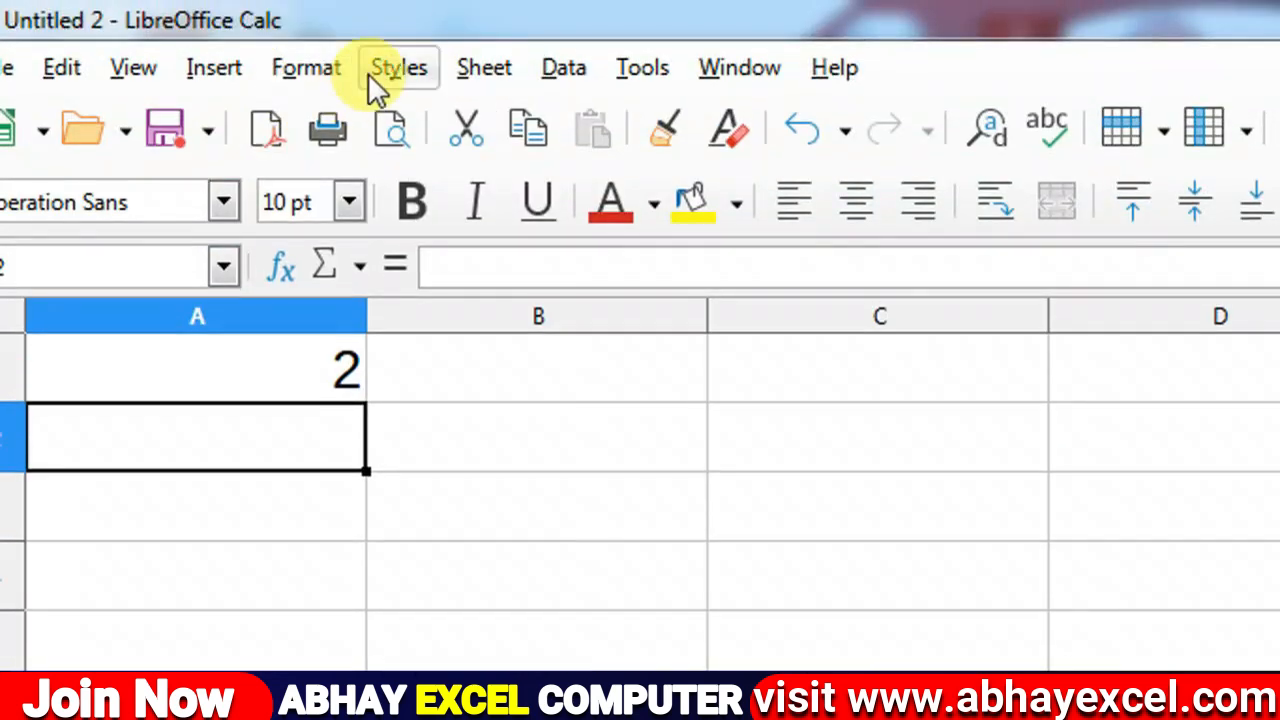
pyautogui.click(472, 68)
pyautogui.moveTo(570, 581)
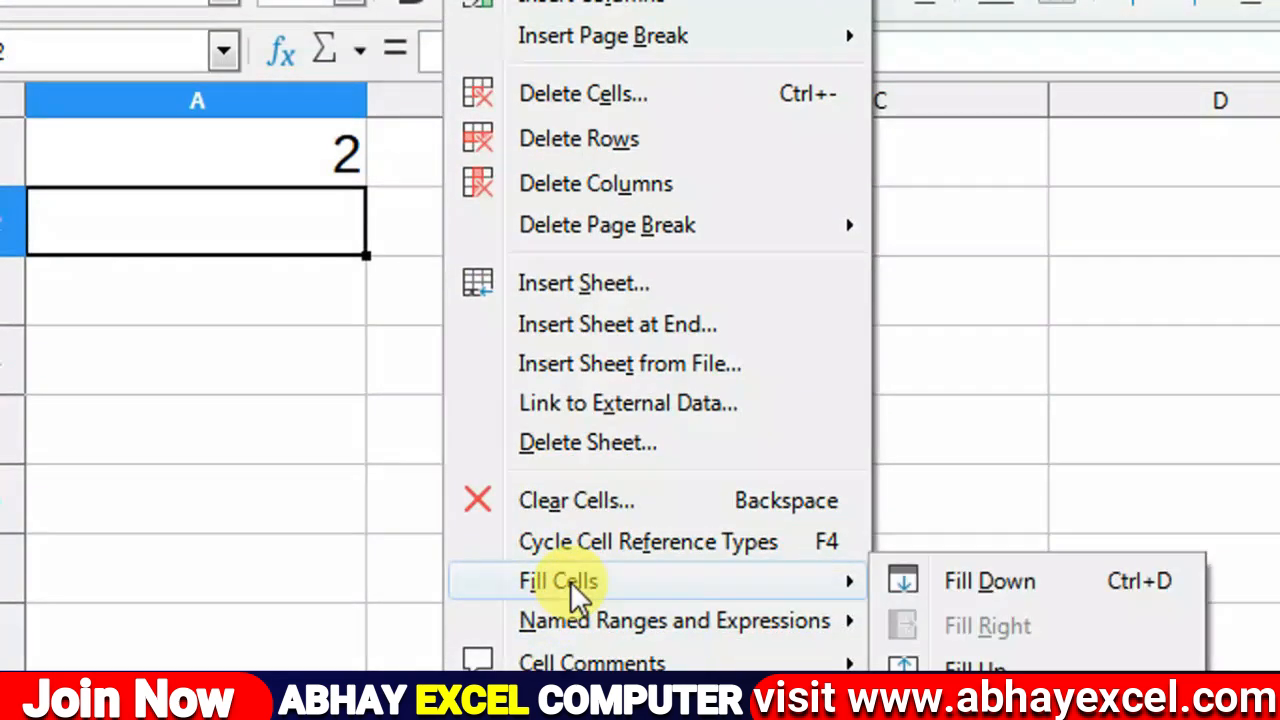
pyautogui.click(885, 581)
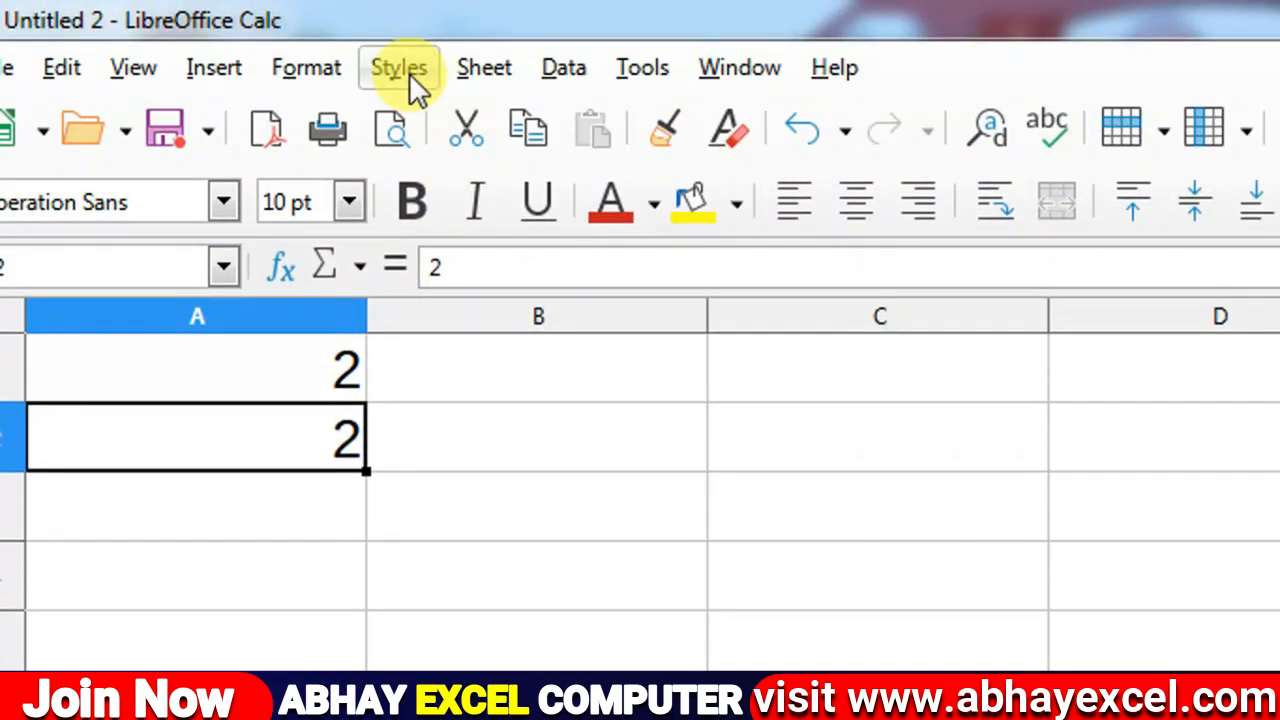
pyautogui.click(481, 24)
pyautogui.moveTo(729, 494)
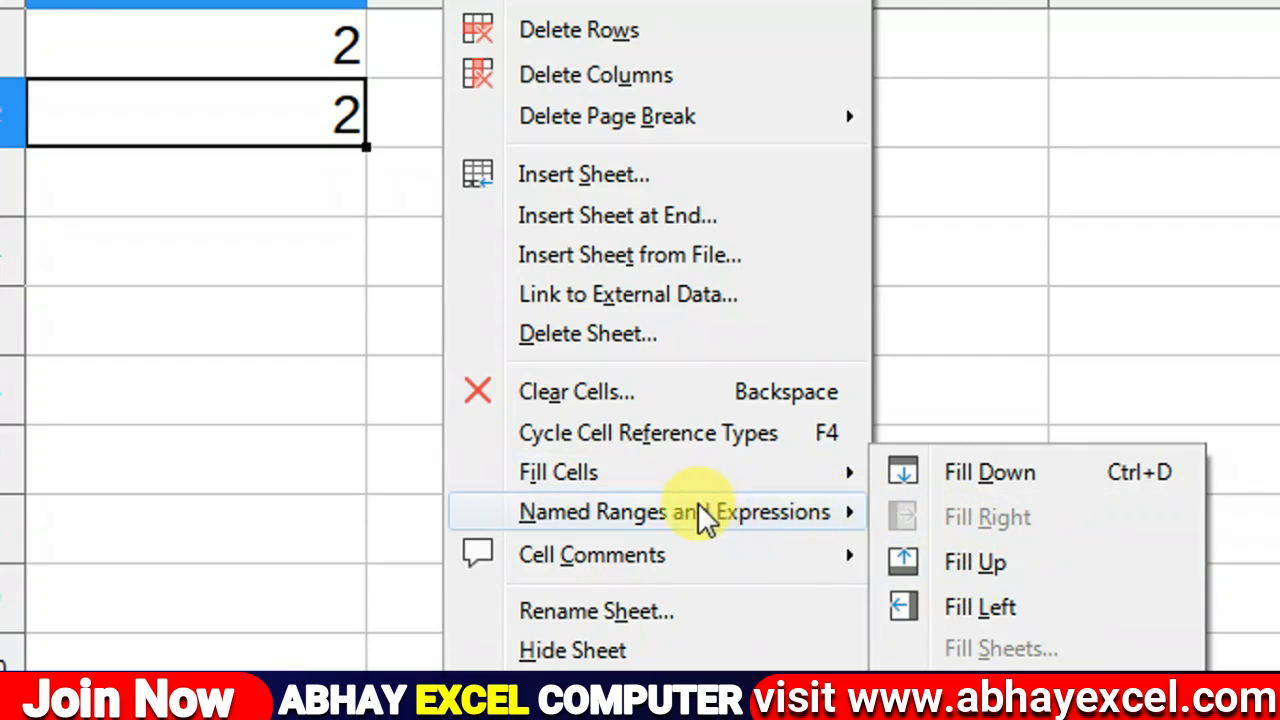
pyautogui.moveTo(645, 506)
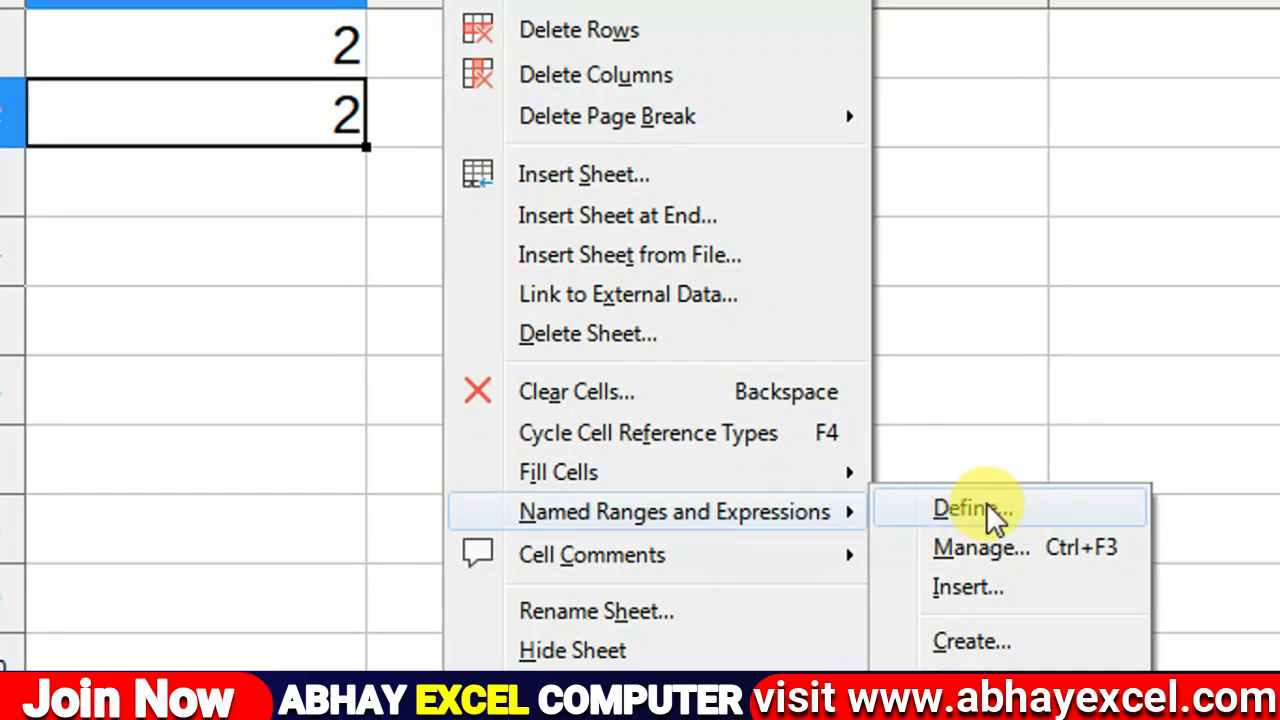
pyautogui.click(949, 345)
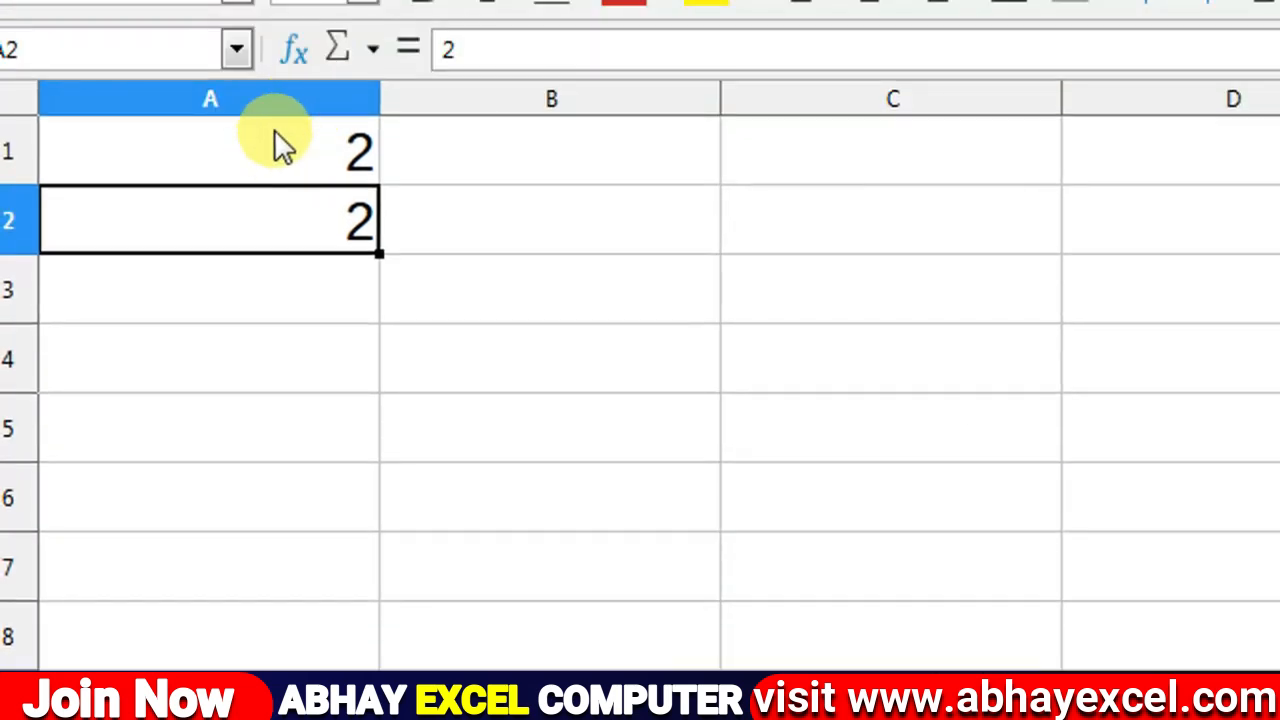
# Step: Enter 4 in cell A2 and 6 in cell A3, and switch to the Untitled 1 workbook
pyautogui.click(274, 137)
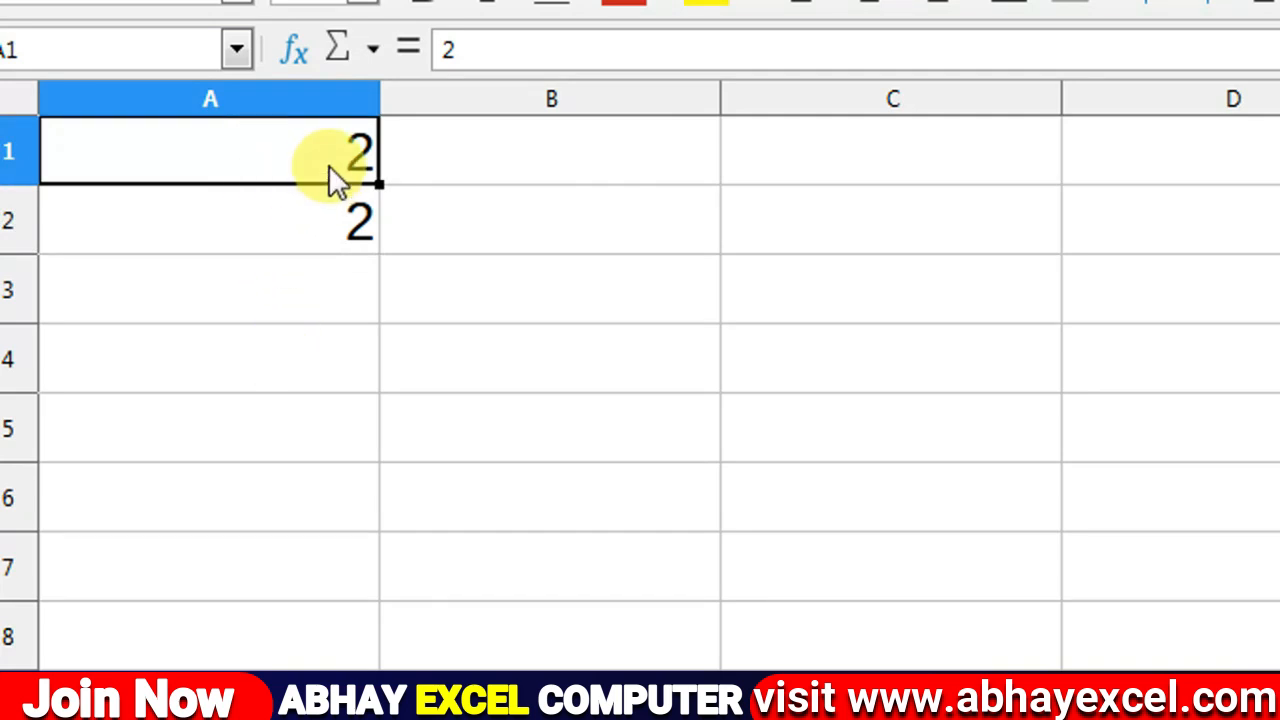
pyautogui.press('Down')
pyautogui.write('4')
pyautogui.press('Return')
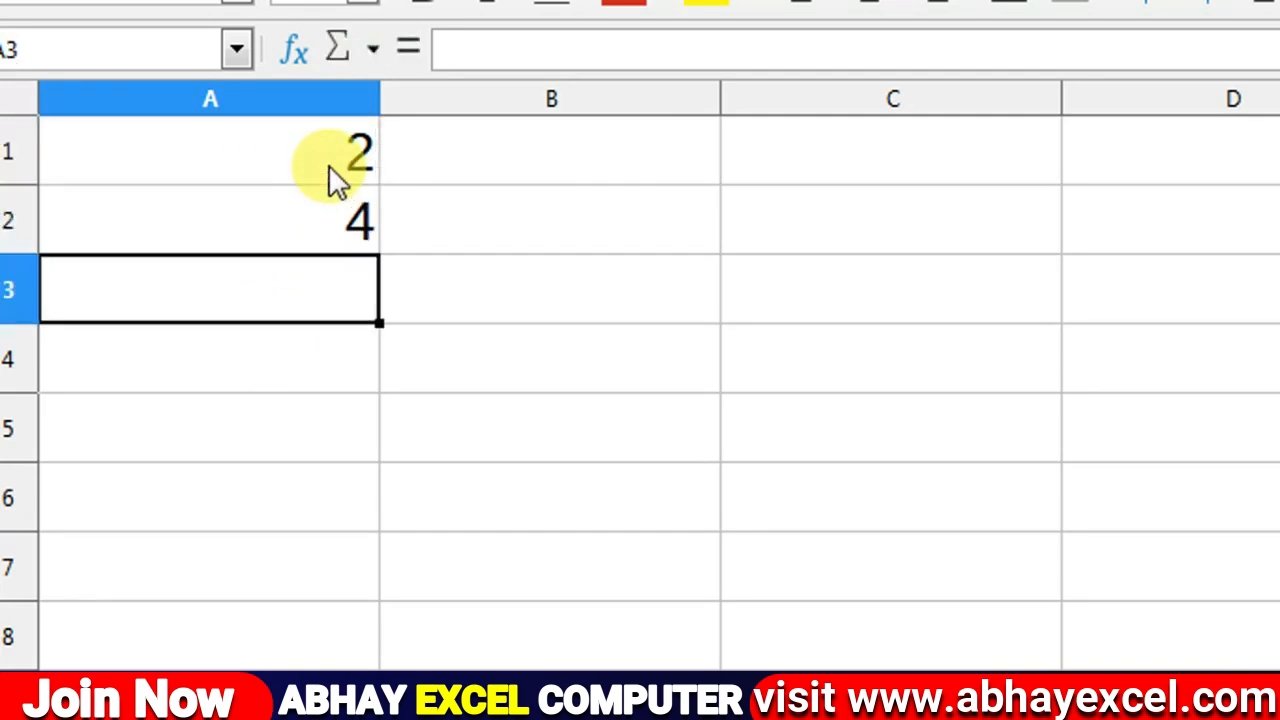
pyautogui.write('6')
pyautogui.press('Return')
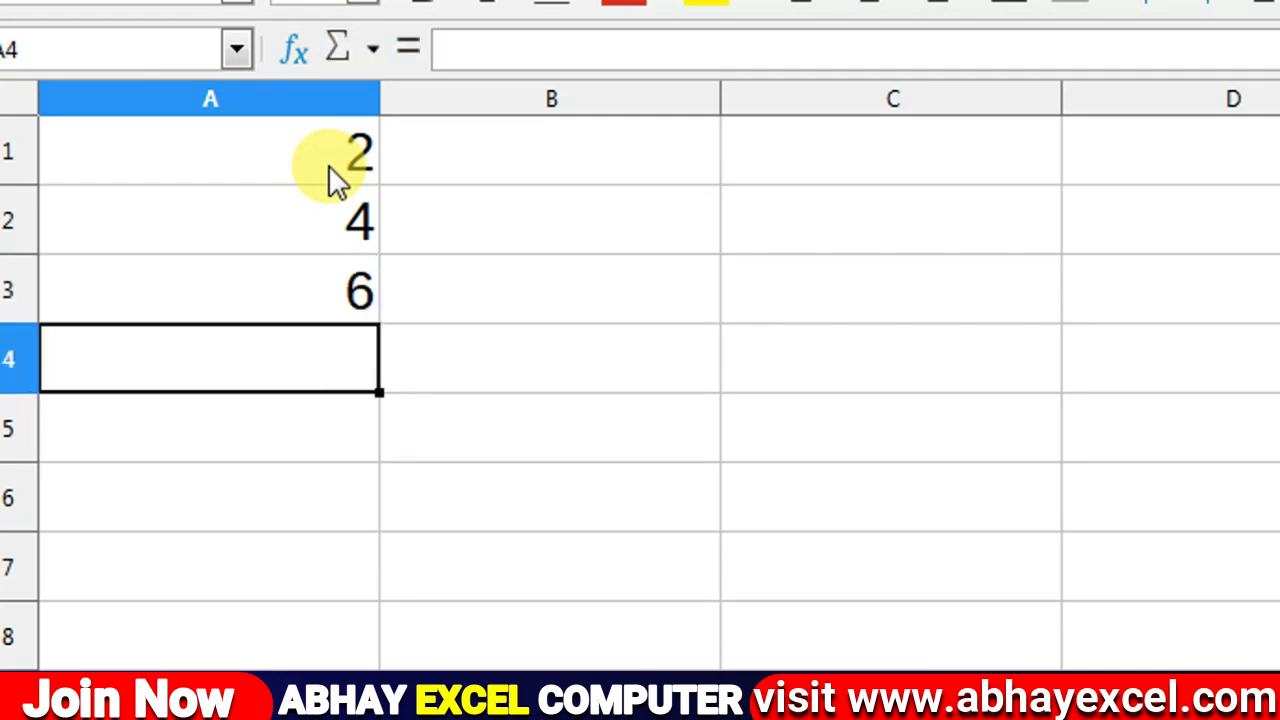
pyautogui.click(336, 180)
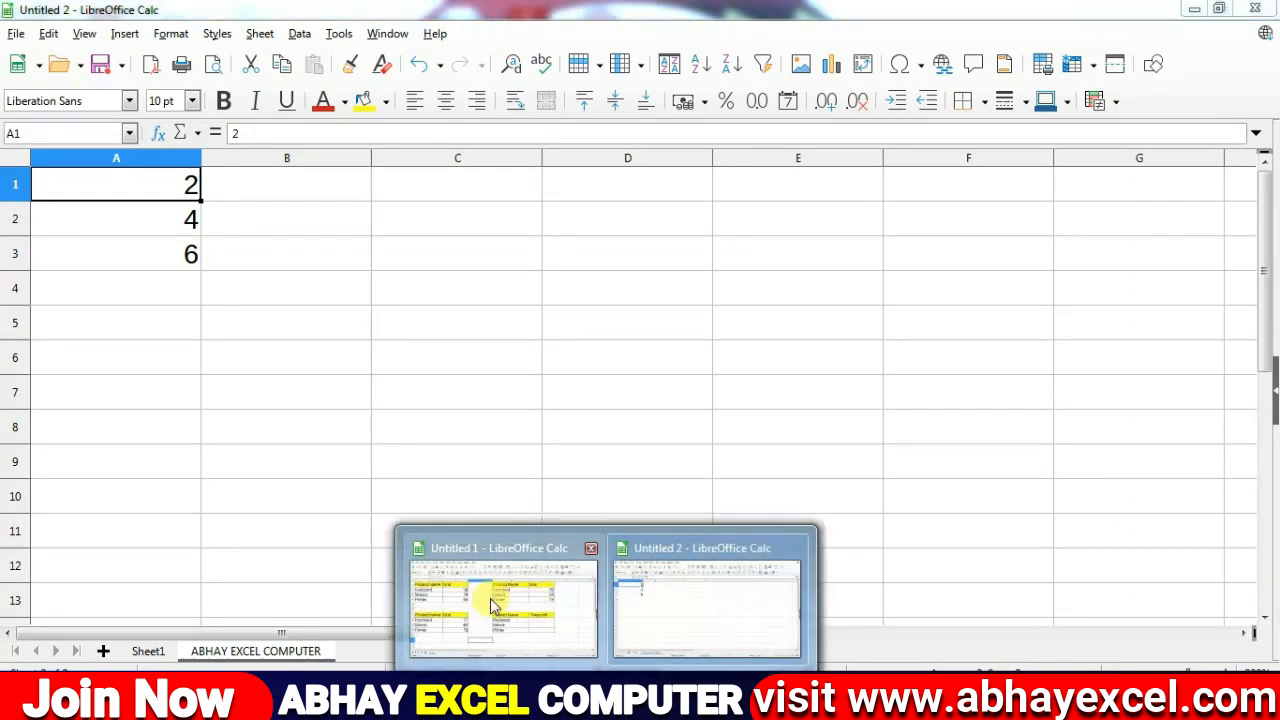
pyautogui.click(490, 598)
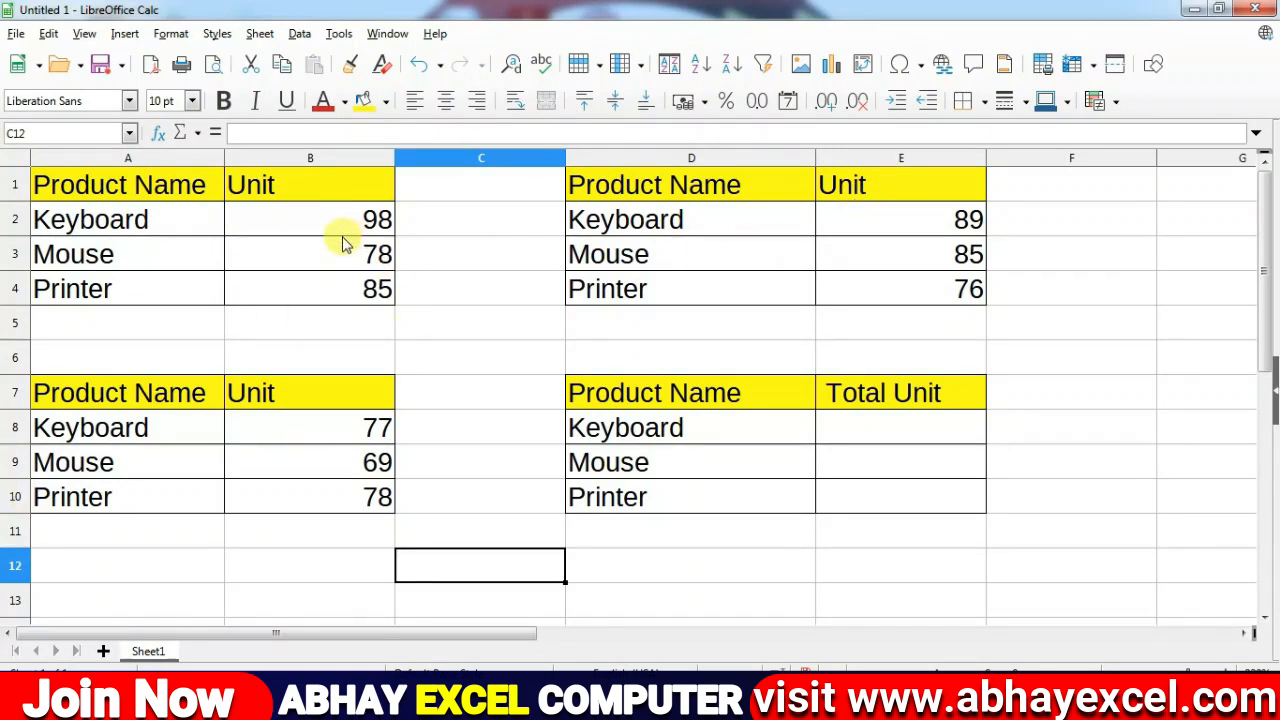
pyautogui.moveTo(323, 217); pyautogui.dragTo(320, 300)
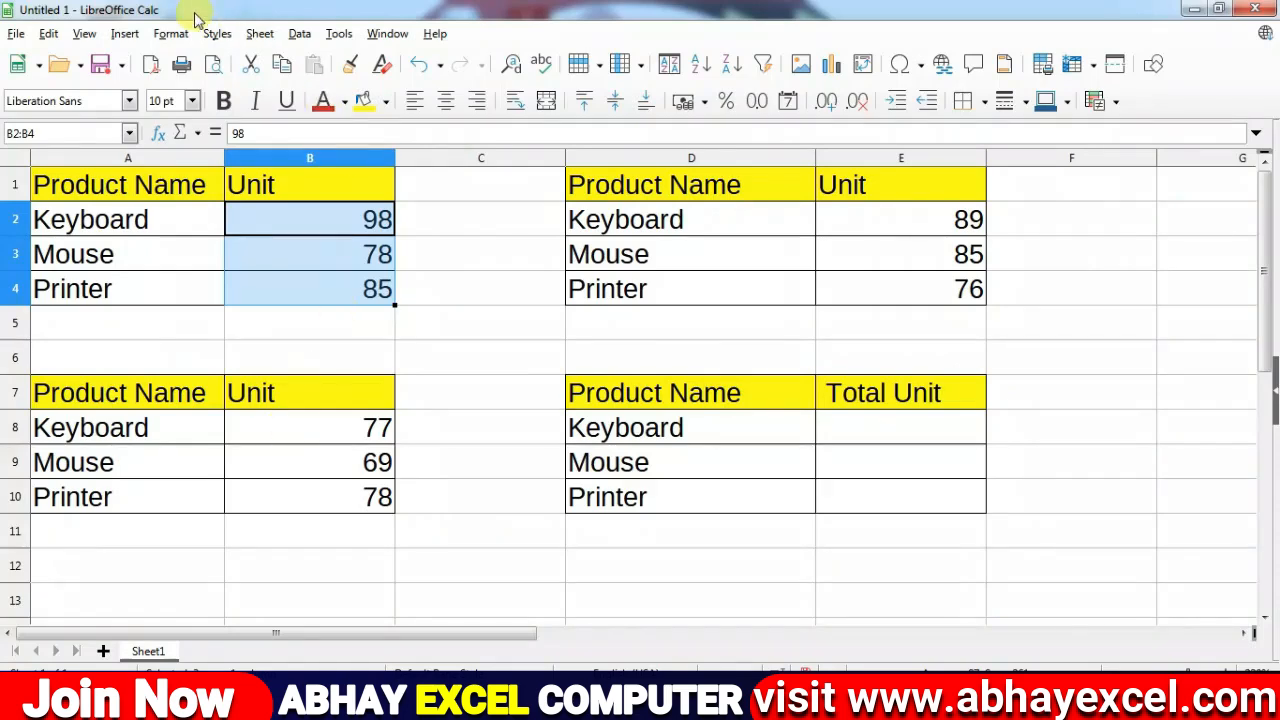
pyautogui.click(259, 34)
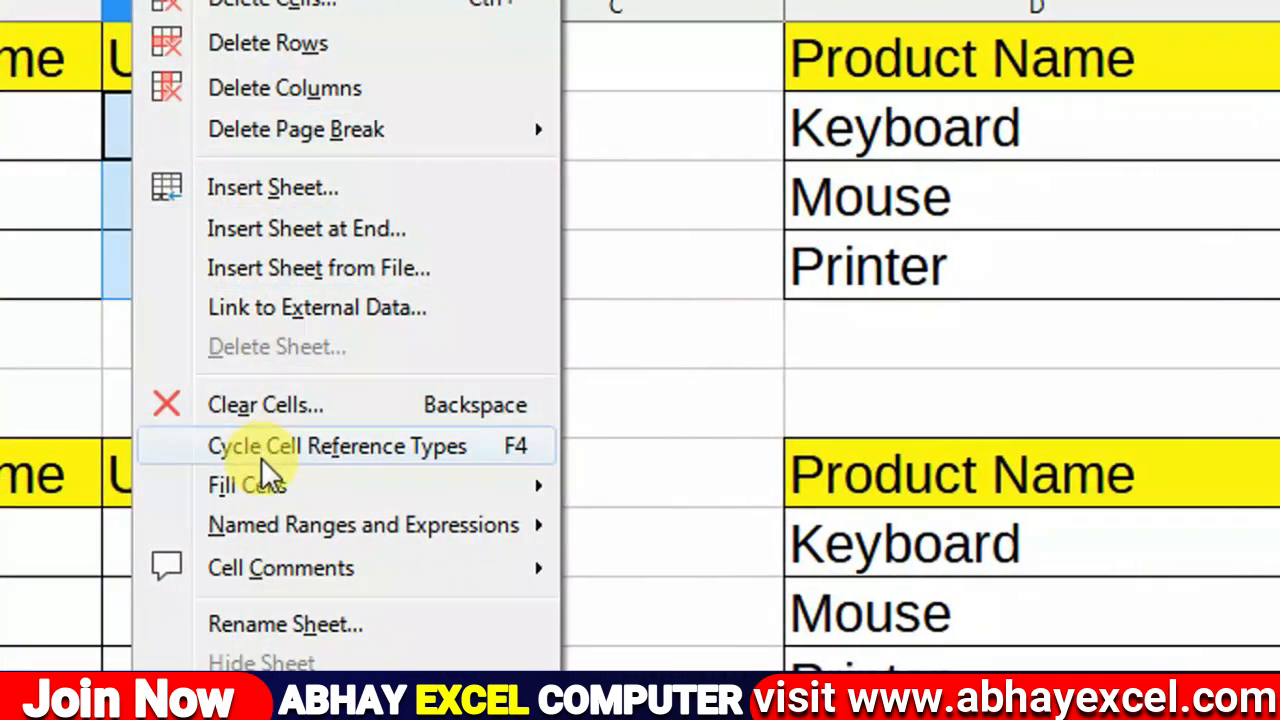
pyautogui.moveTo(262, 532)
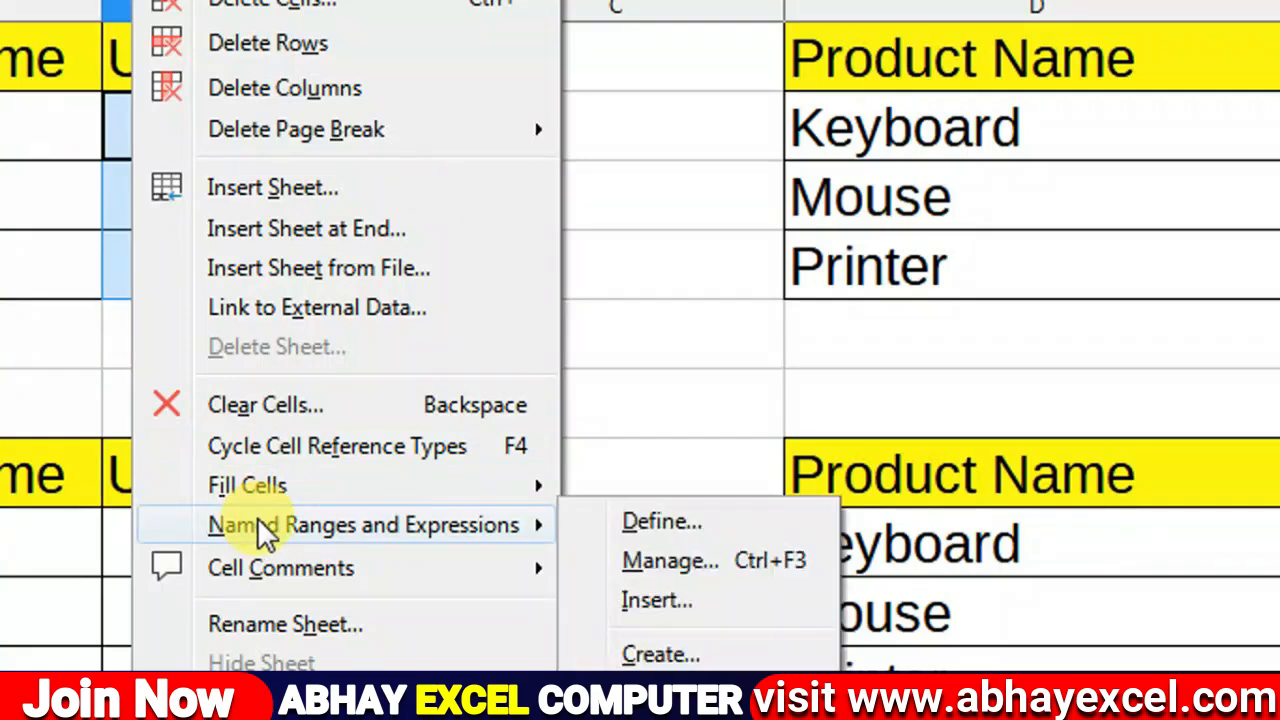
pyautogui.click(604, 520)
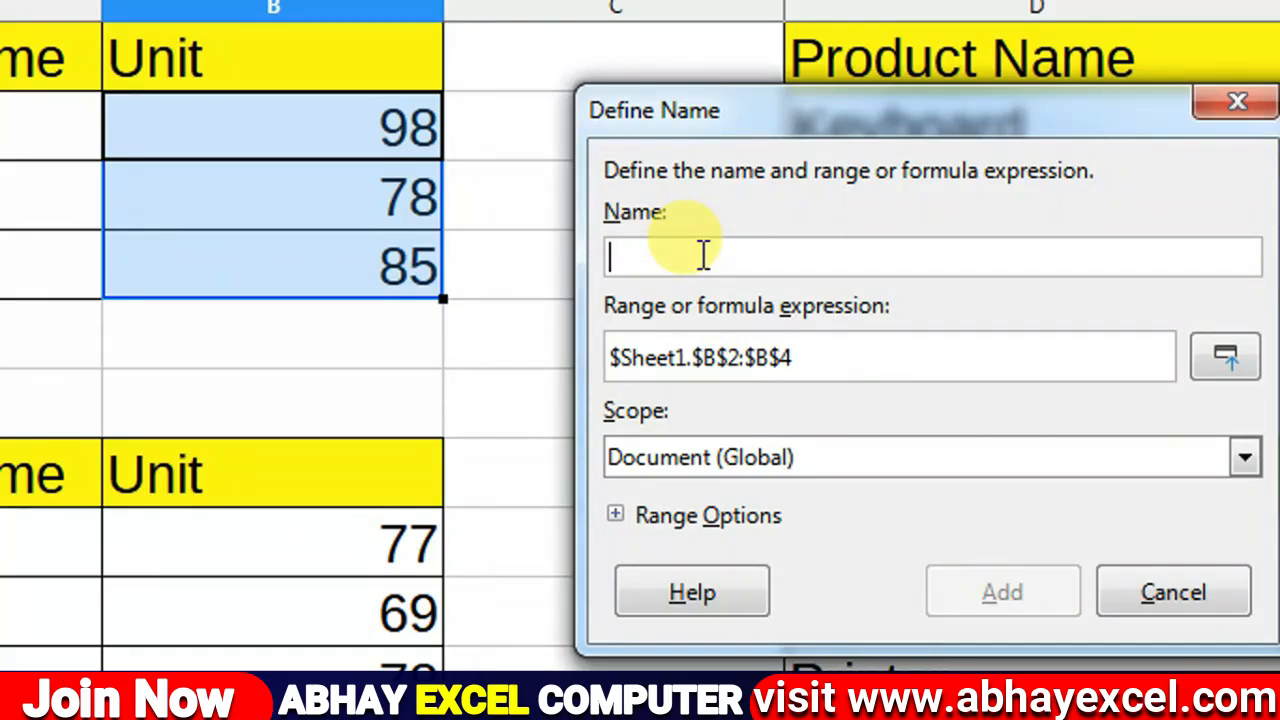
pyautogui.write('TABLE ')
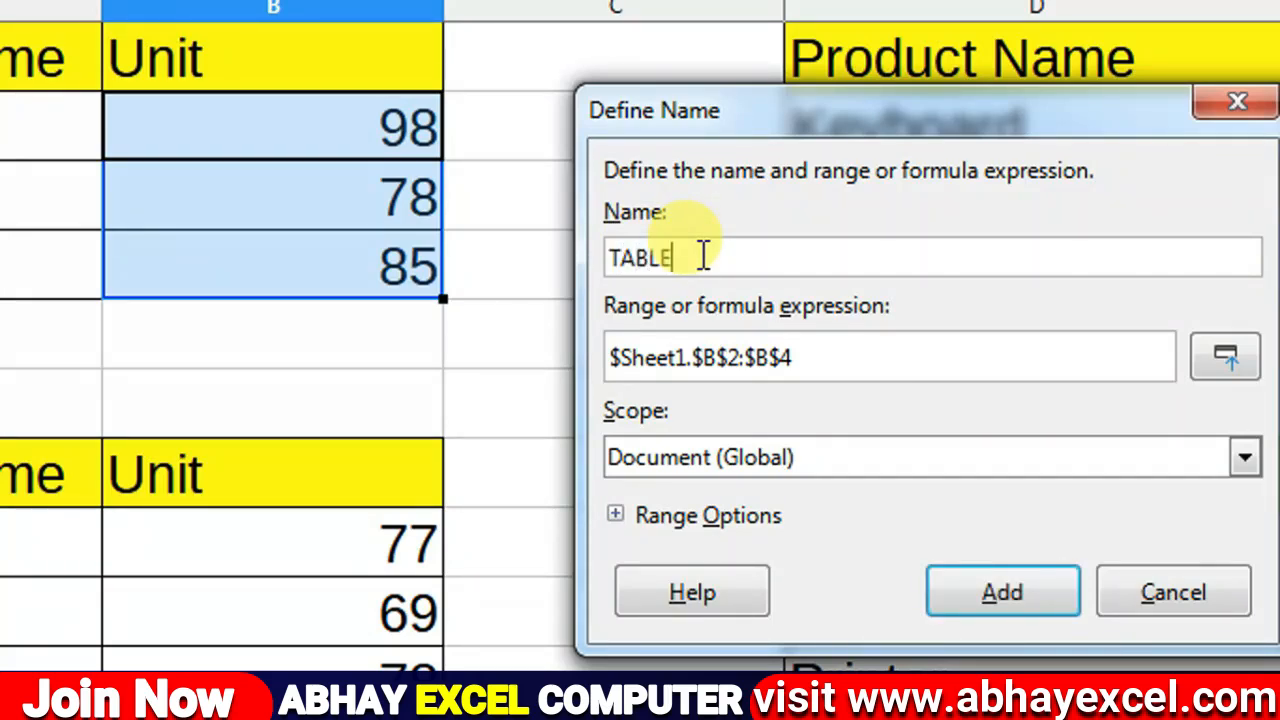
pyautogui.write('1 RE')
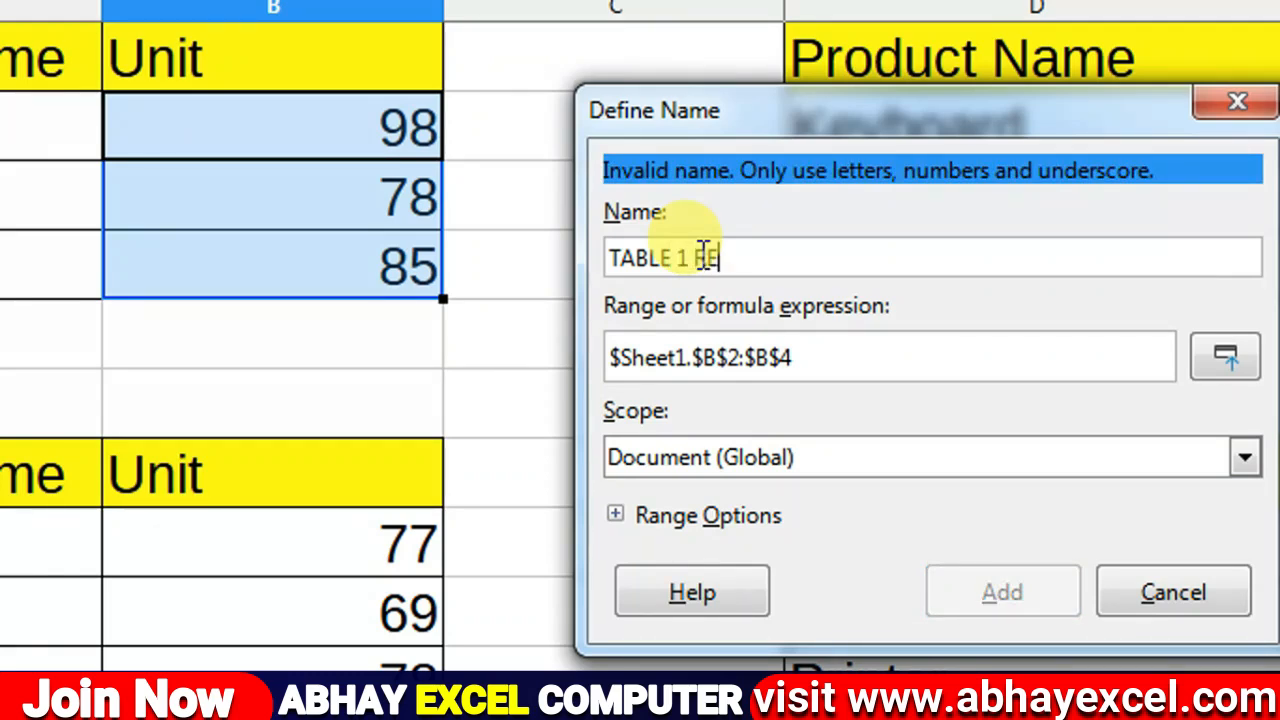
pyautogui.write('CORD')
pyautogui.click(808, 376)
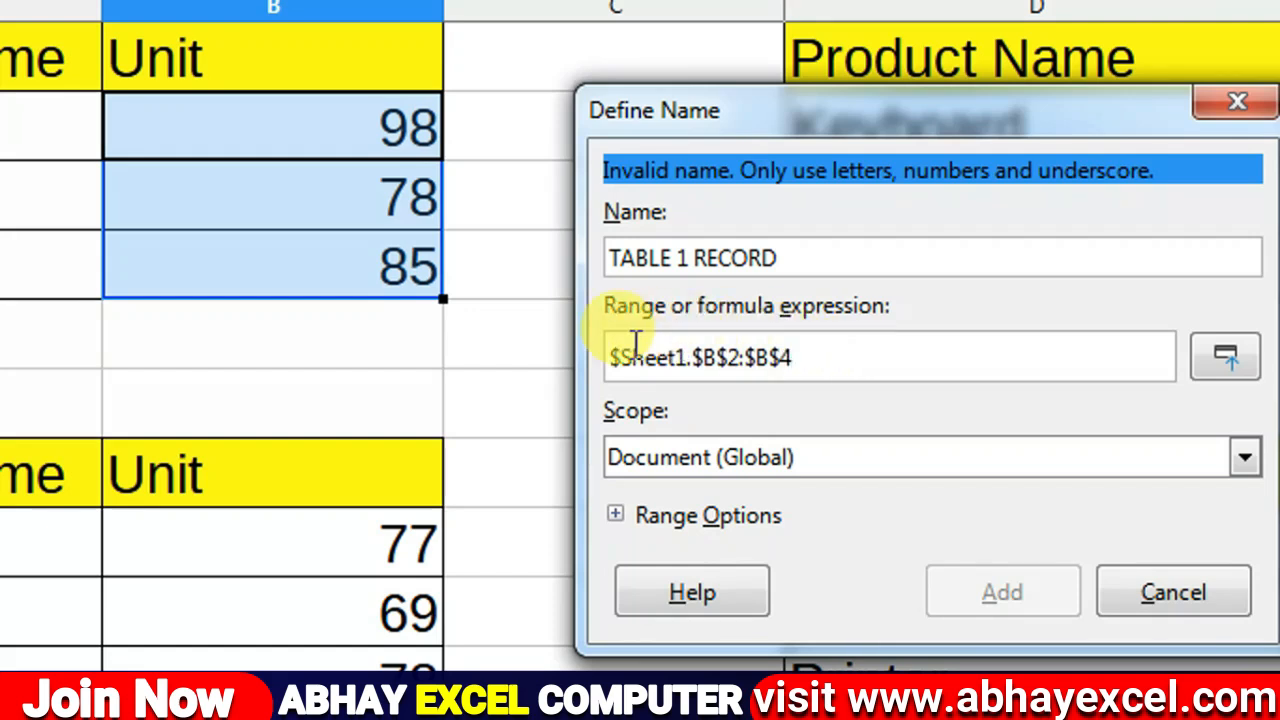
pyautogui.moveTo(808, 357); pyautogui.dragTo(580, 355)
pyautogui.press('Delete')
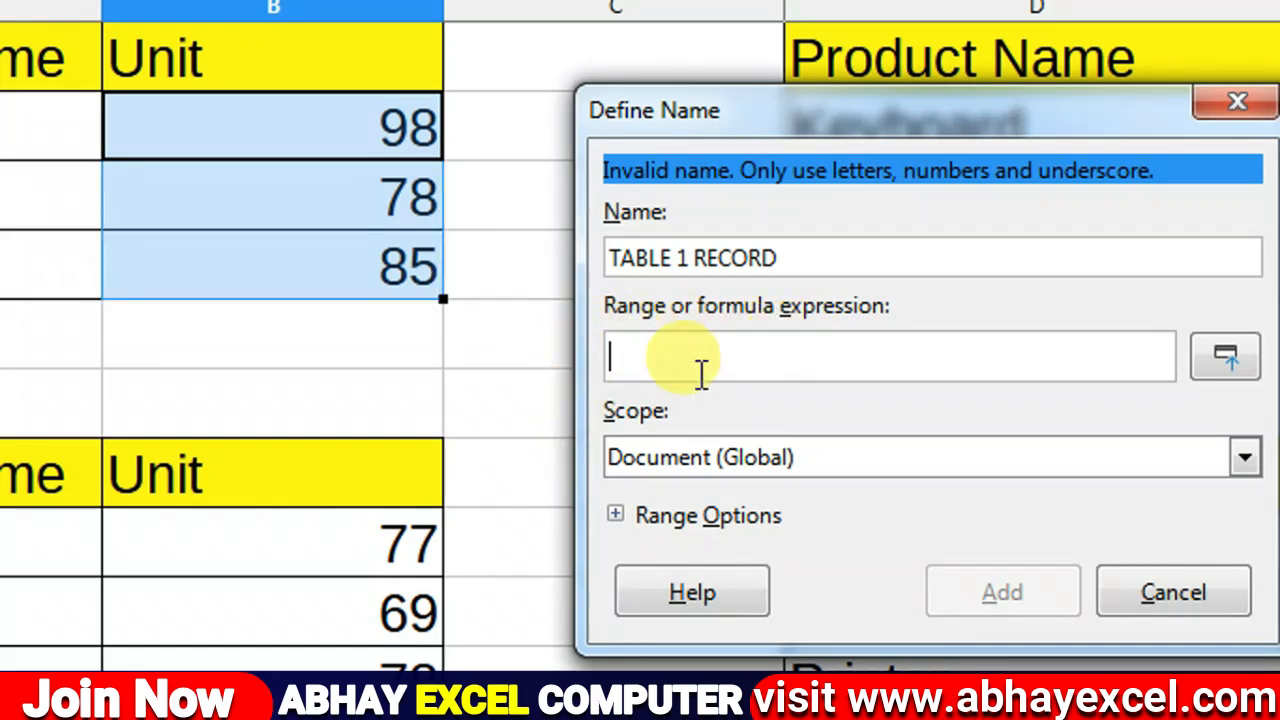
pyautogui.moveTo(340, 128); pyautogui.dragTo(332, 244)
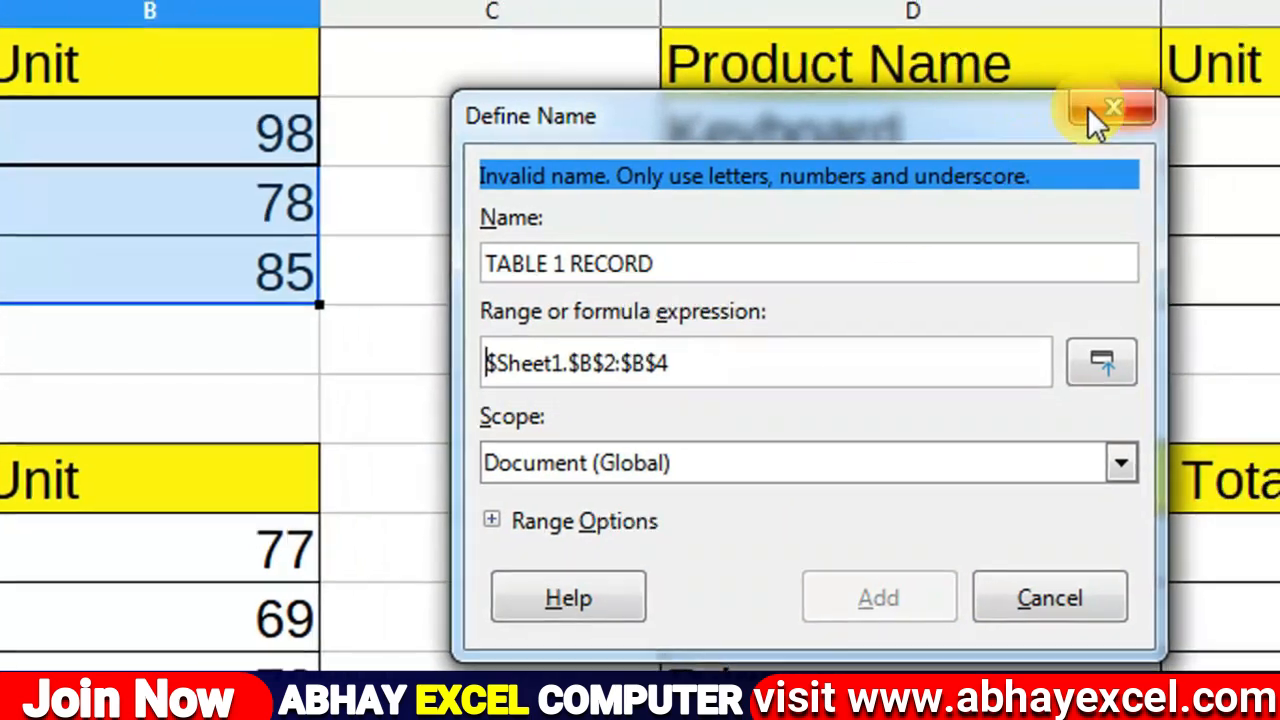
pyautogui.click(1092, 110)
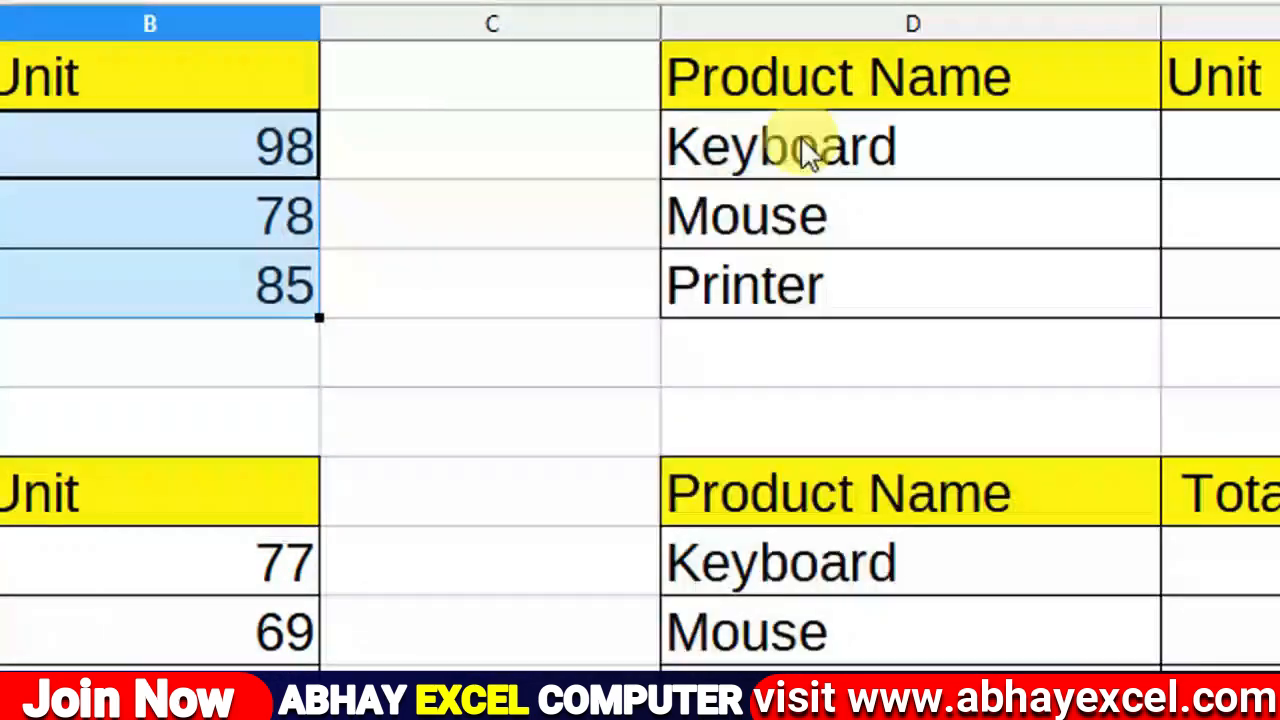
# Step: Define the name TABLE1 for the first table's unit values in B2:B4, with Document (Global) scope
pyautogui.click(672, 200)
pyautogui.moveTo(223, 152); pyautogui.dragTo(223, 277)
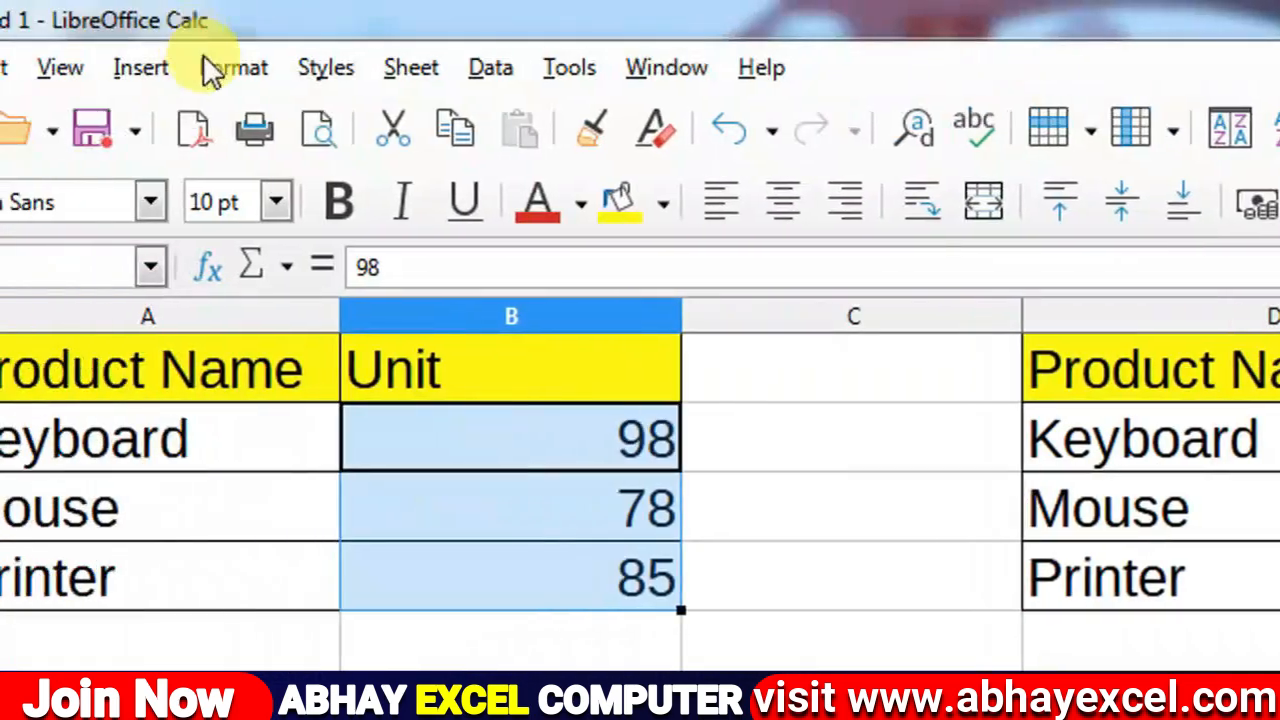
pyautogui.click(408, 68)
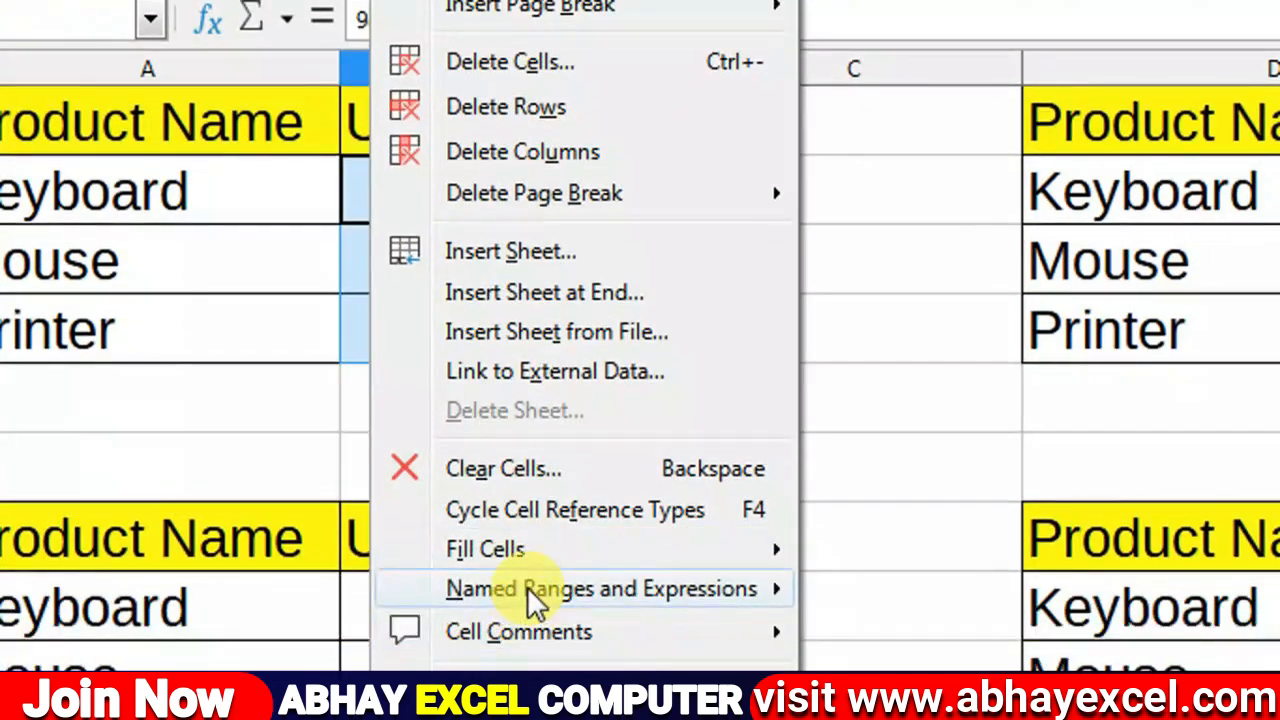
pyautogui.moveTo(786, 590)
pyautogui.click(914, 583)
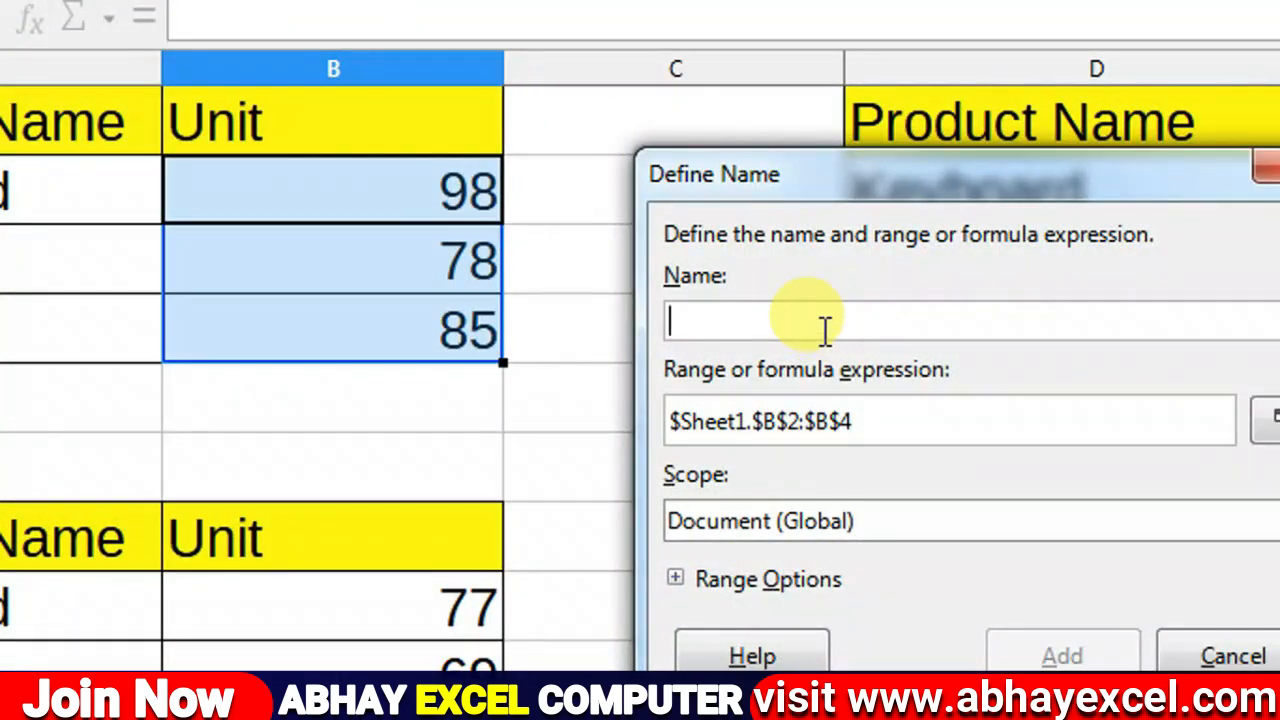
pyautogui.write('ABLE')
pyautogui.press('BackSpace')
pyautogui.press('BackSpace')
pyautogui.press('BackSpace')
pyautogui.press('BackSpace')
pyautogui.write('TABLE')
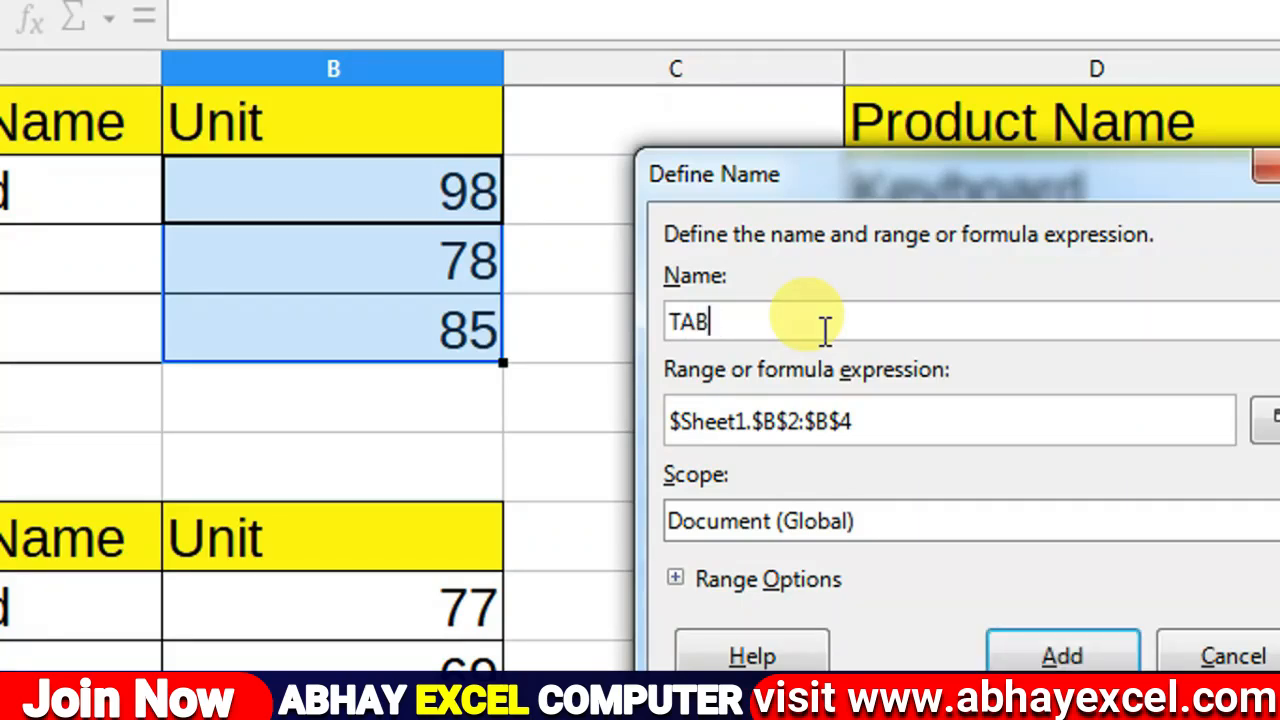
pyautogui.write('1')
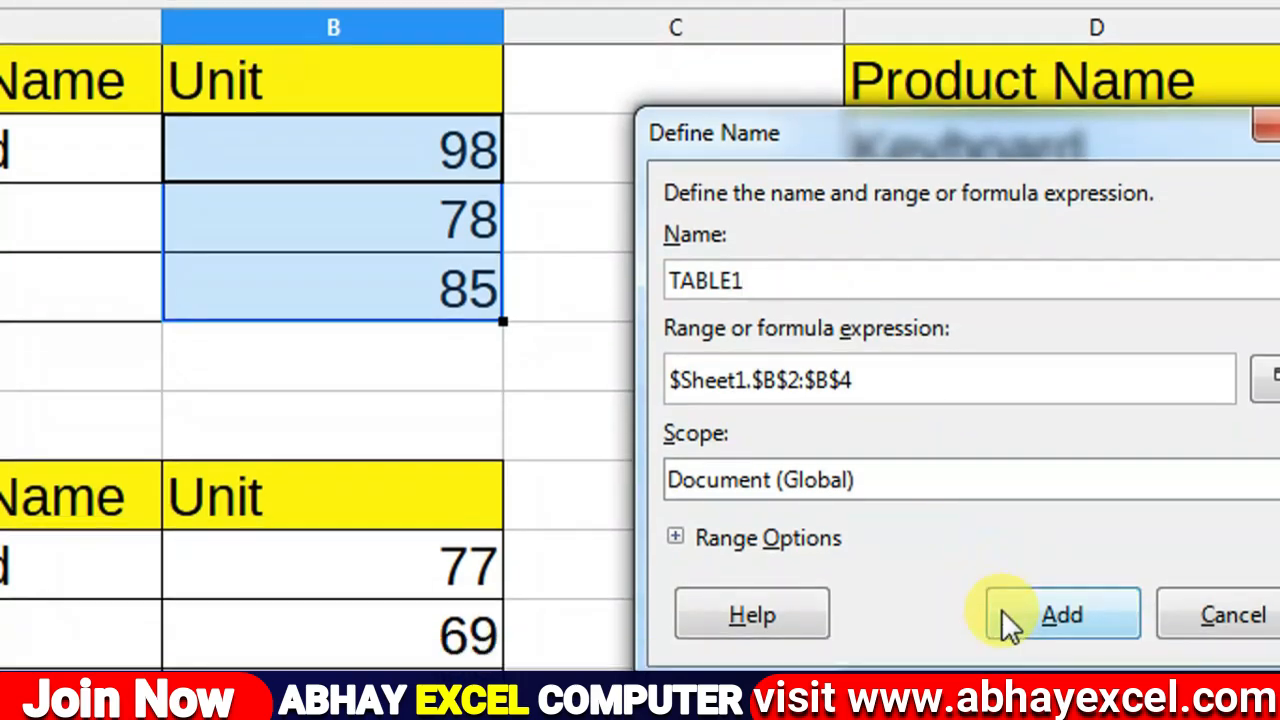
pyautogui.click(1003, 612)
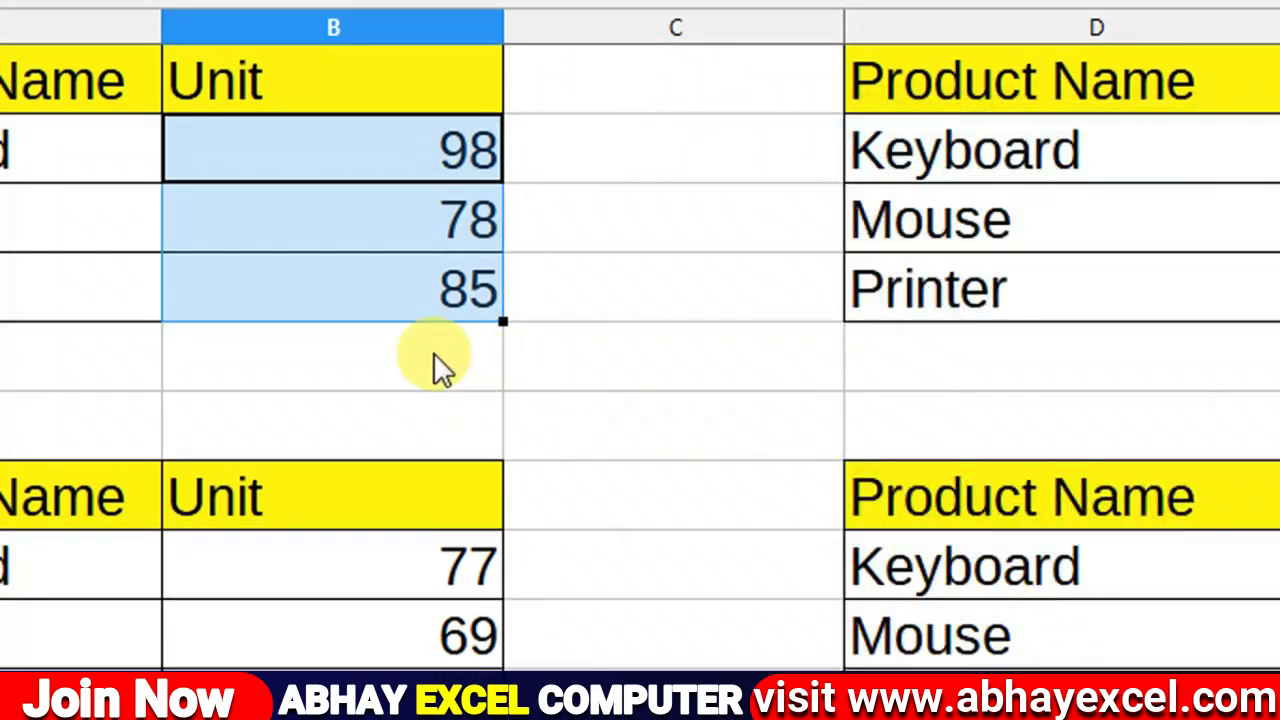
# Step: Begin a formula in cell C5 with =SUM( and leave its arguments open
pyautogui.click(677, 354)
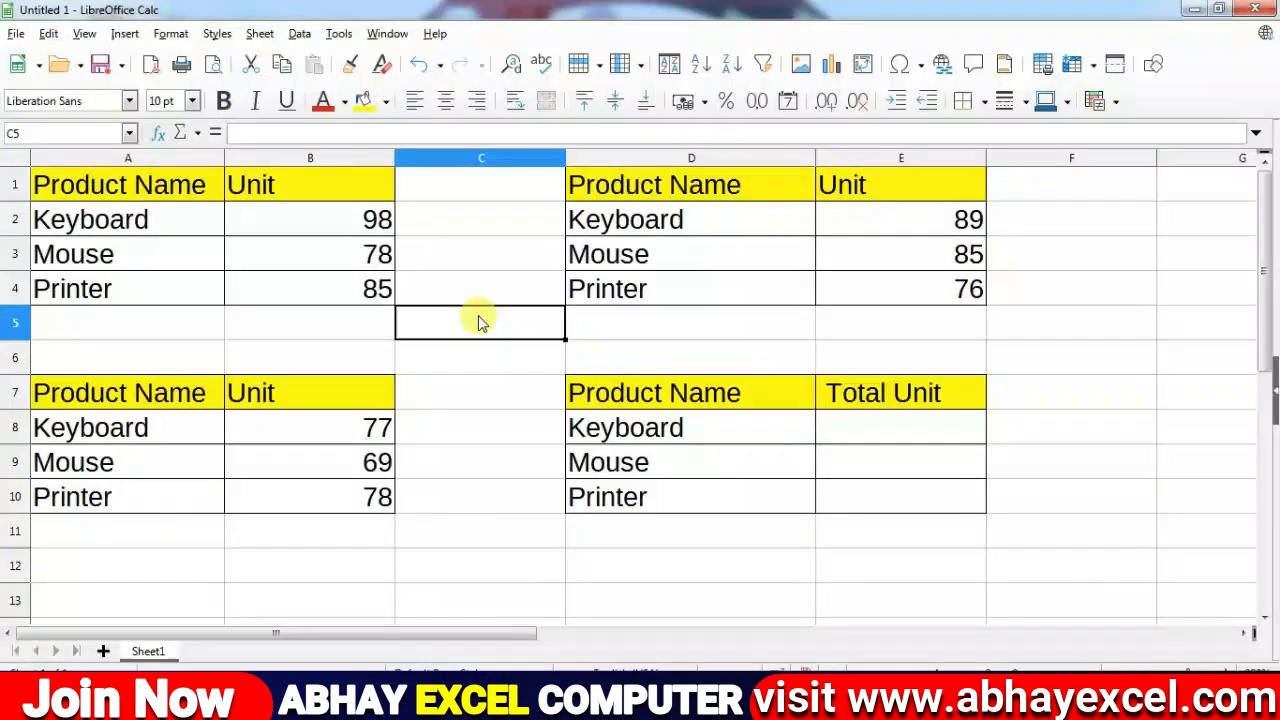
pyautogui.click(474, 258)
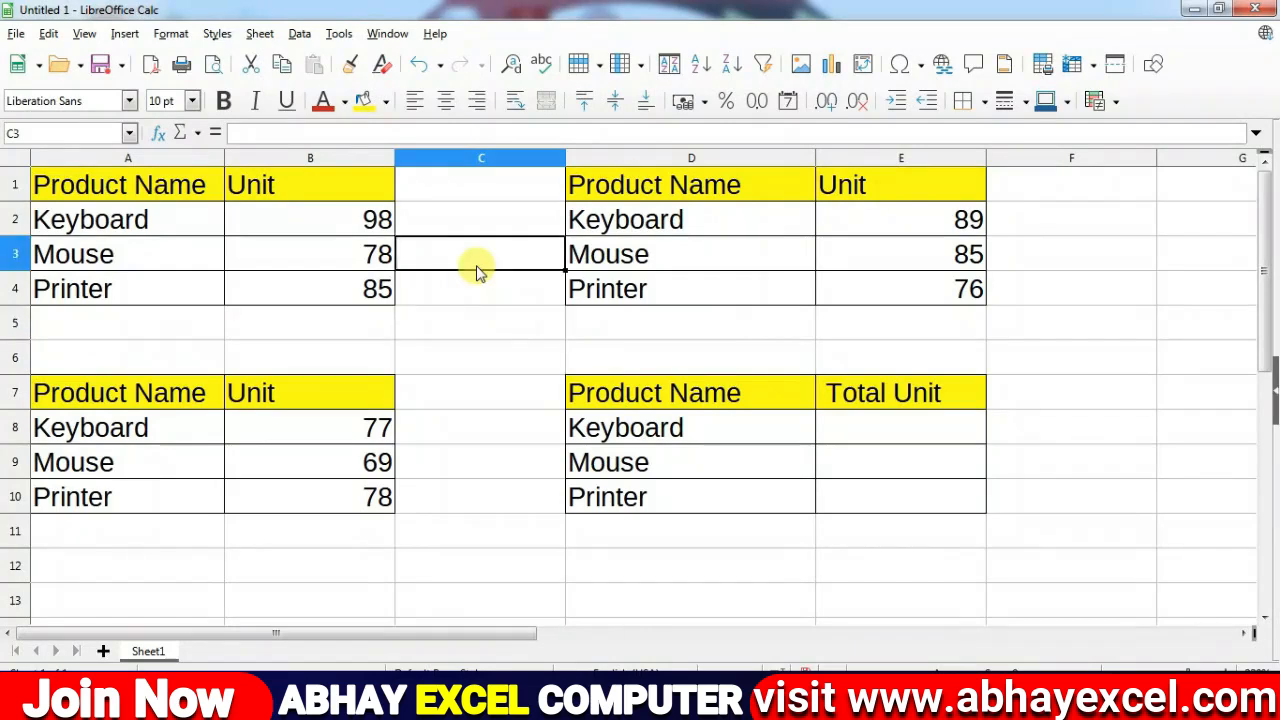
pyautogui.click(452, 322)
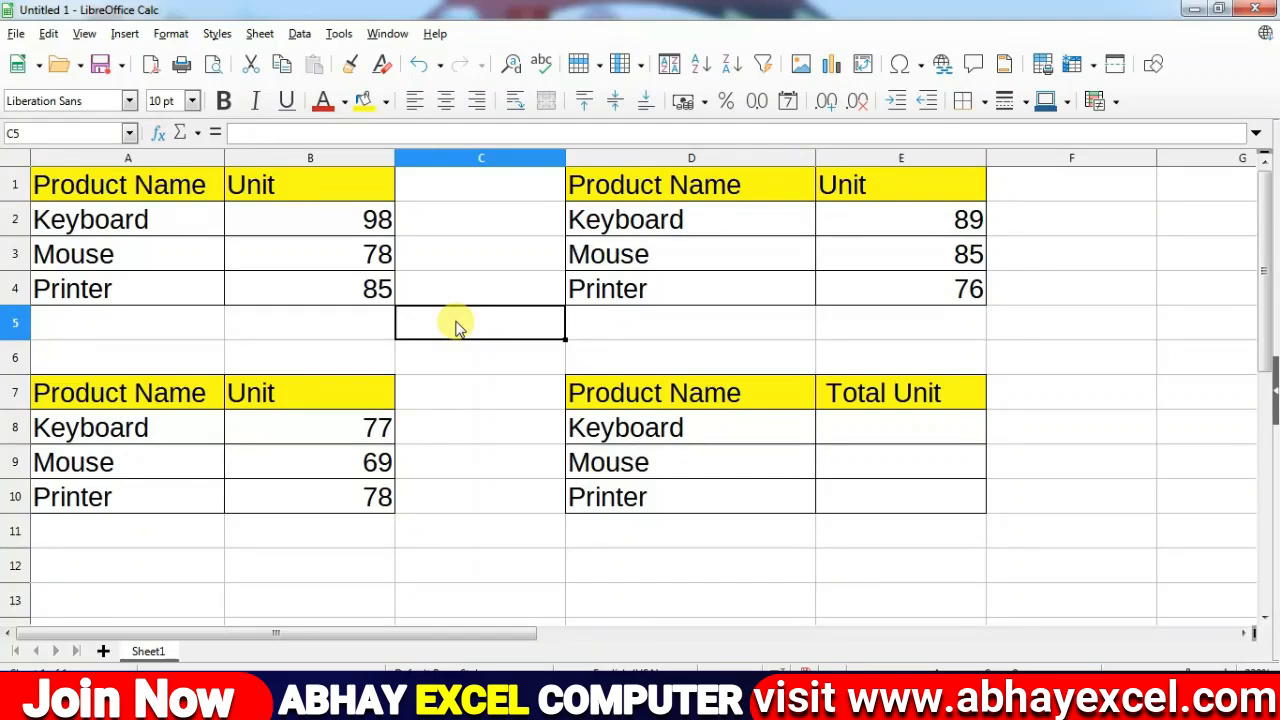
pyautogui.write('=SUM(')
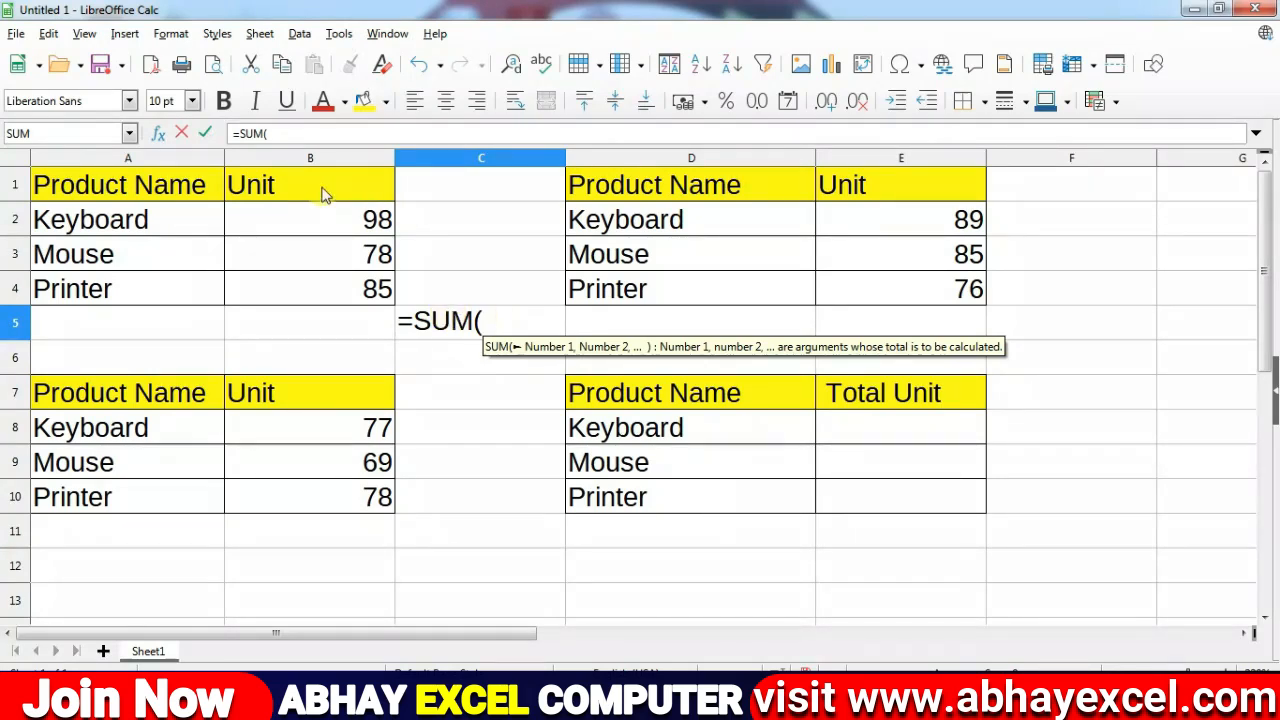
# Step: Try cells B2, B3 and B4 as separate arguments of the SUM formula in C5, and remove them again
pyautogui.click(340, 222)
pyautogui.write(',')
pyautogui.click(365, 254)
pyautogui.write(',')
pyautogui.click(362, 298)
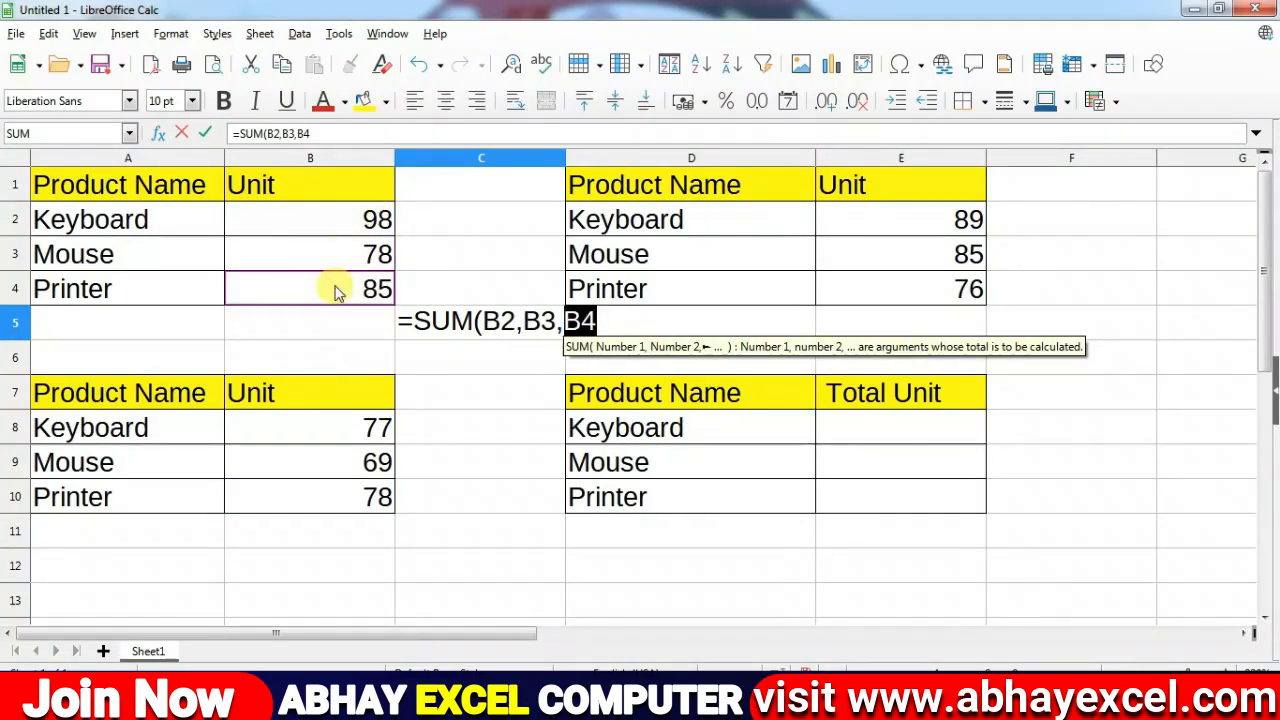
pyautogui.press('BackSpace')
pyautogui.press('BackSpace')
pyautogui.press('BackSpace')
pyautogui.press('BackSpace')
pyautogui.press('BackSpace')
pyautogui.press('BackSpace')
pyautogui.press('BackSpace')
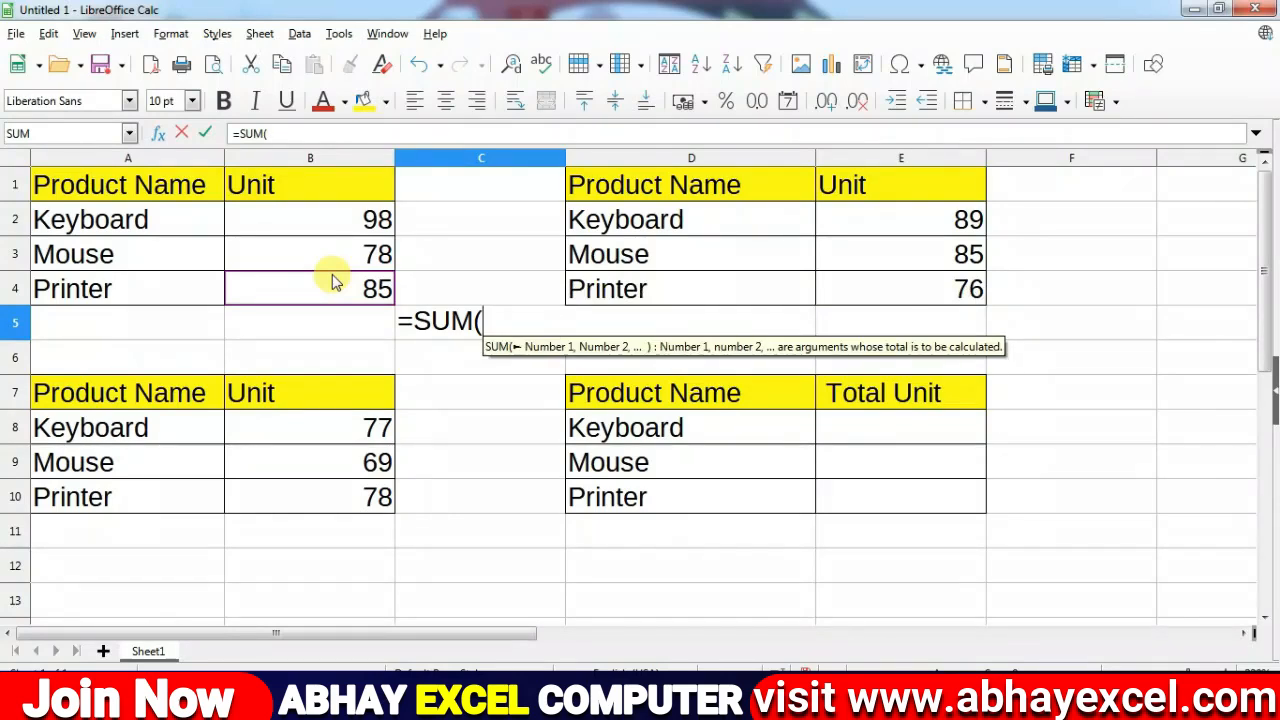
# Step: Complete the formula in C5 as =SUM(TABLE1), using the named range as its argument
pyautogui.write('TABLE')
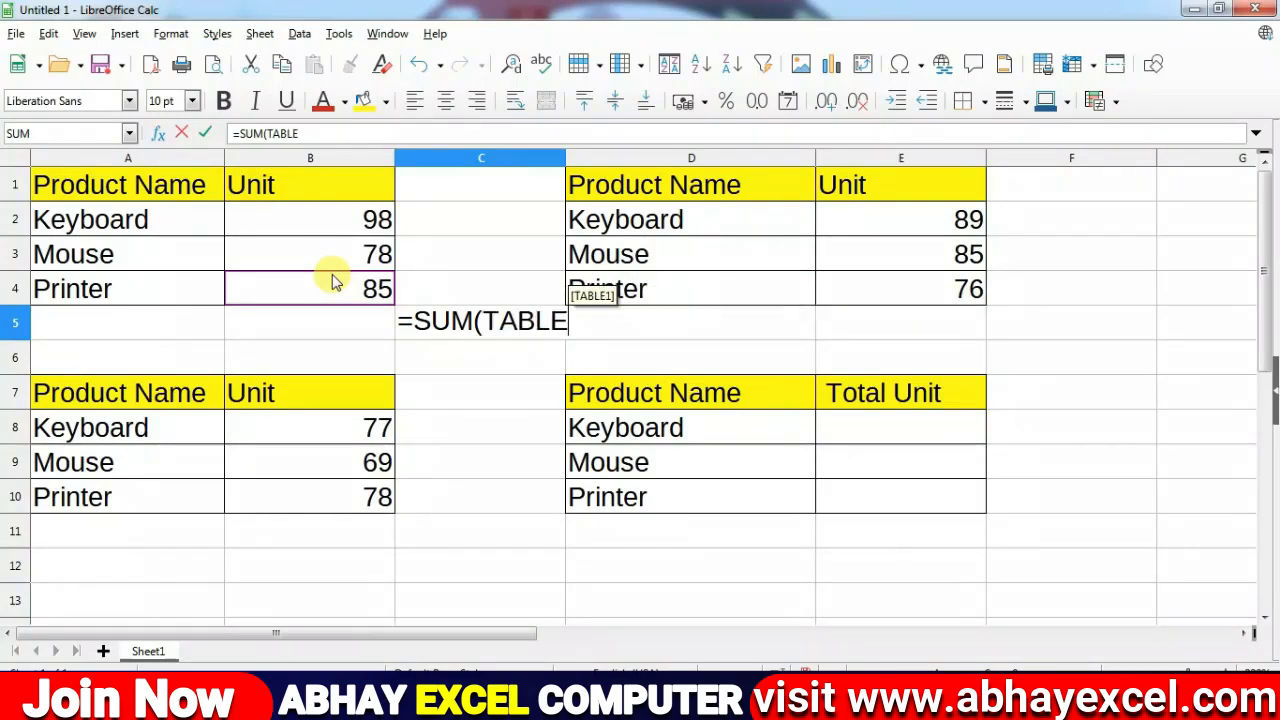
pyautogui.write('1')
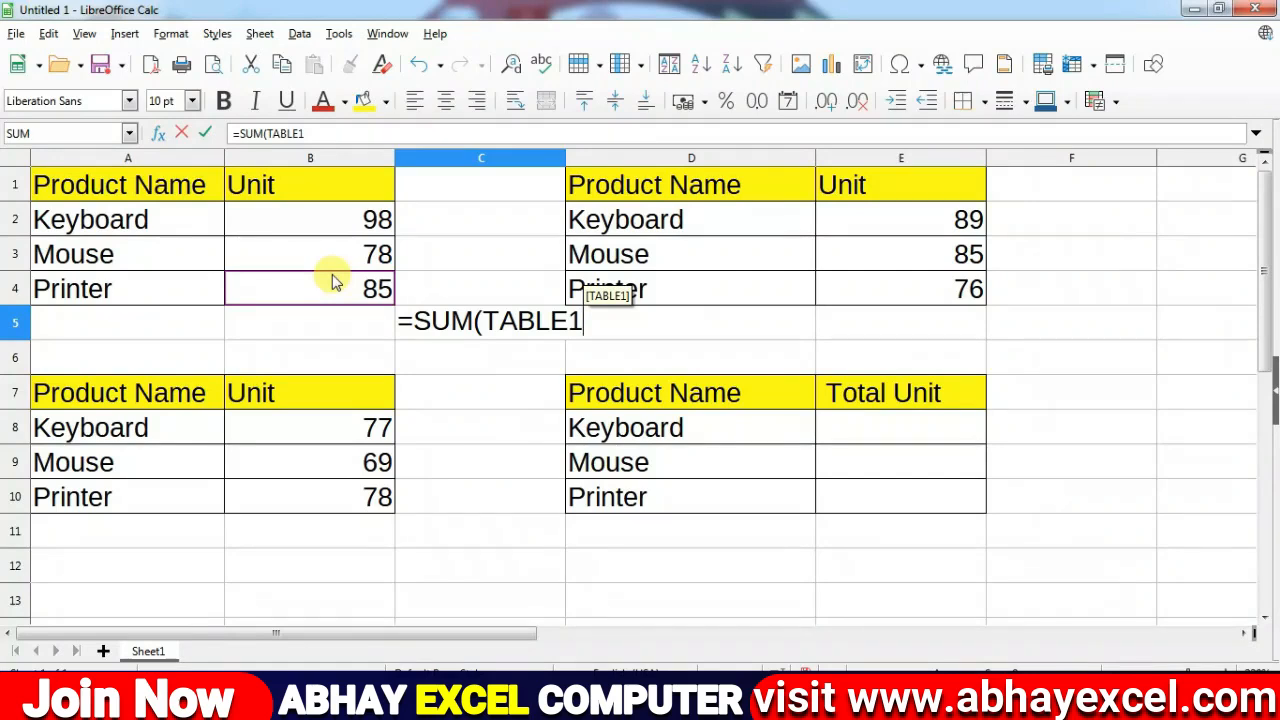
pyautogui.write(')')
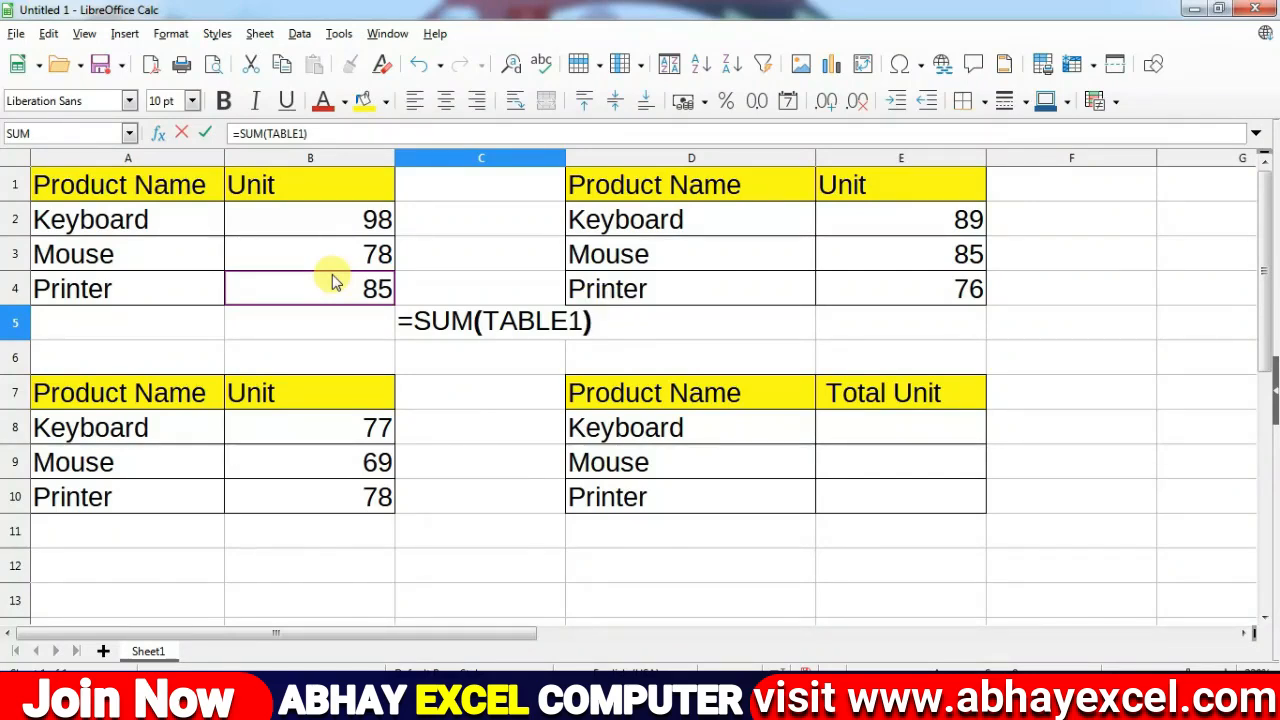
pyautogui.press('Return')
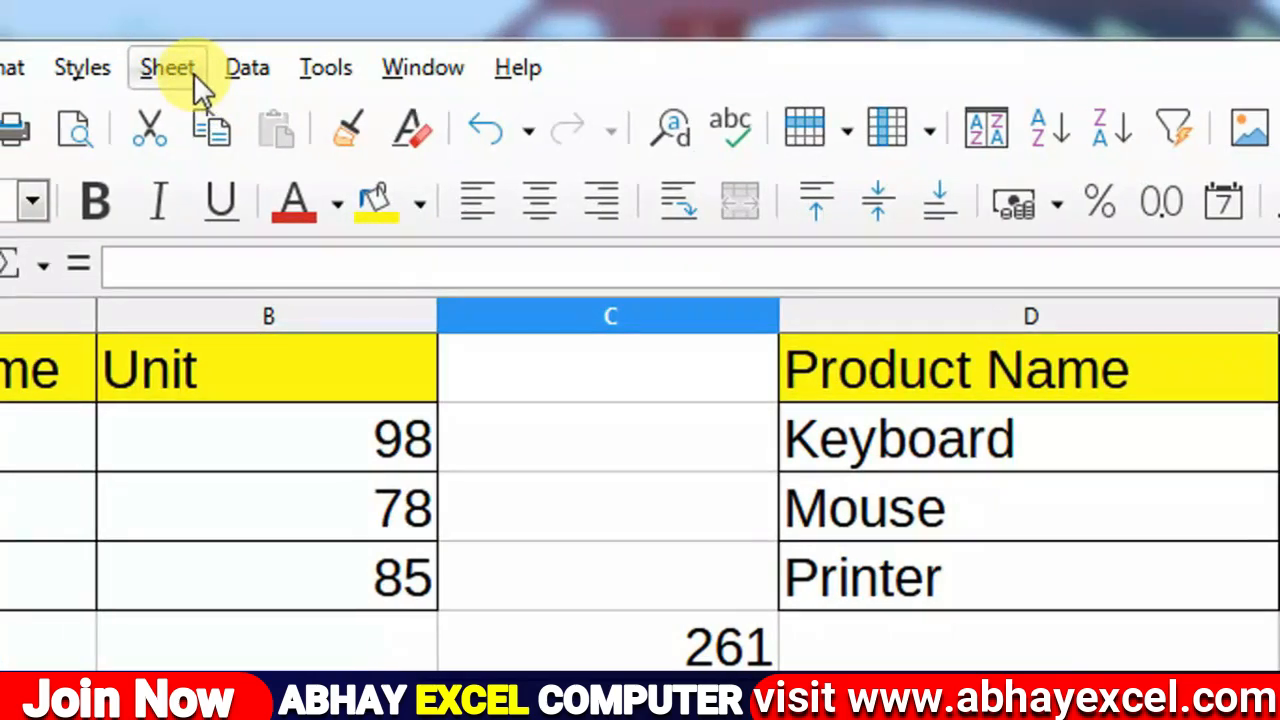
# Step: Delete the named range TABLE1 from the managed names and select cell C5 to check its formula
pyautogui.click(193, 73)
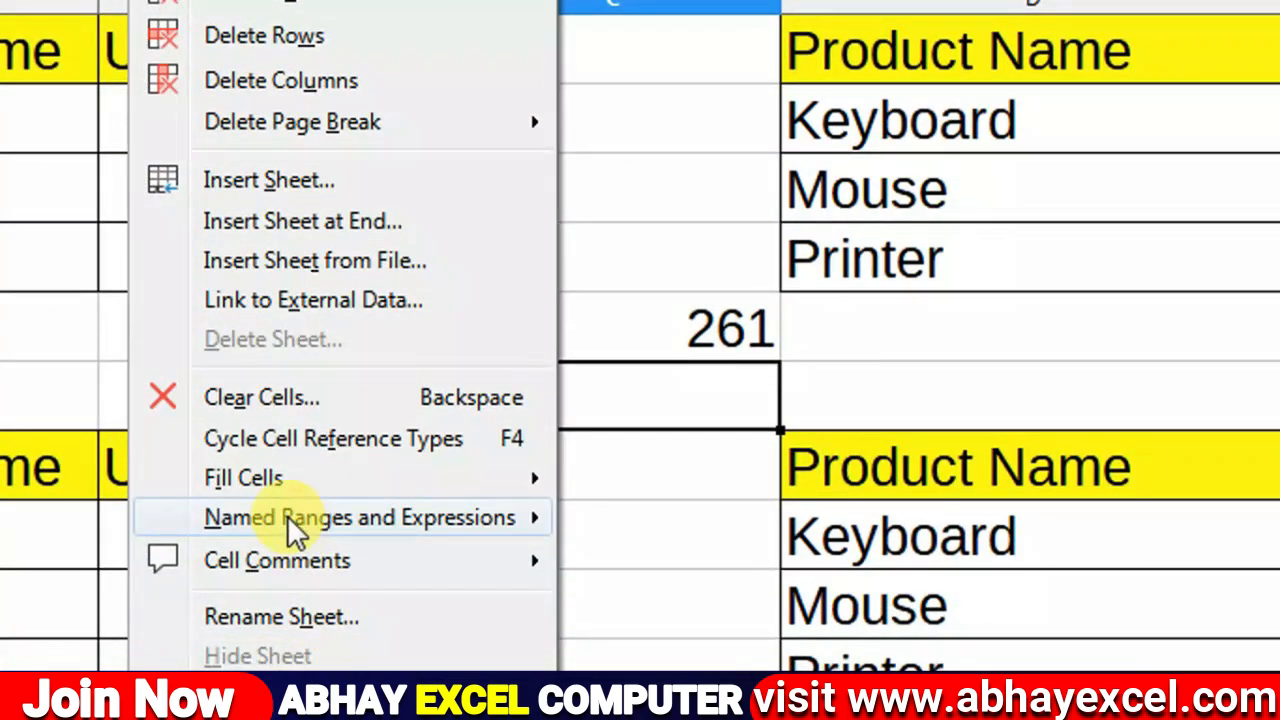
pyautogui.moveTo(298, 532)
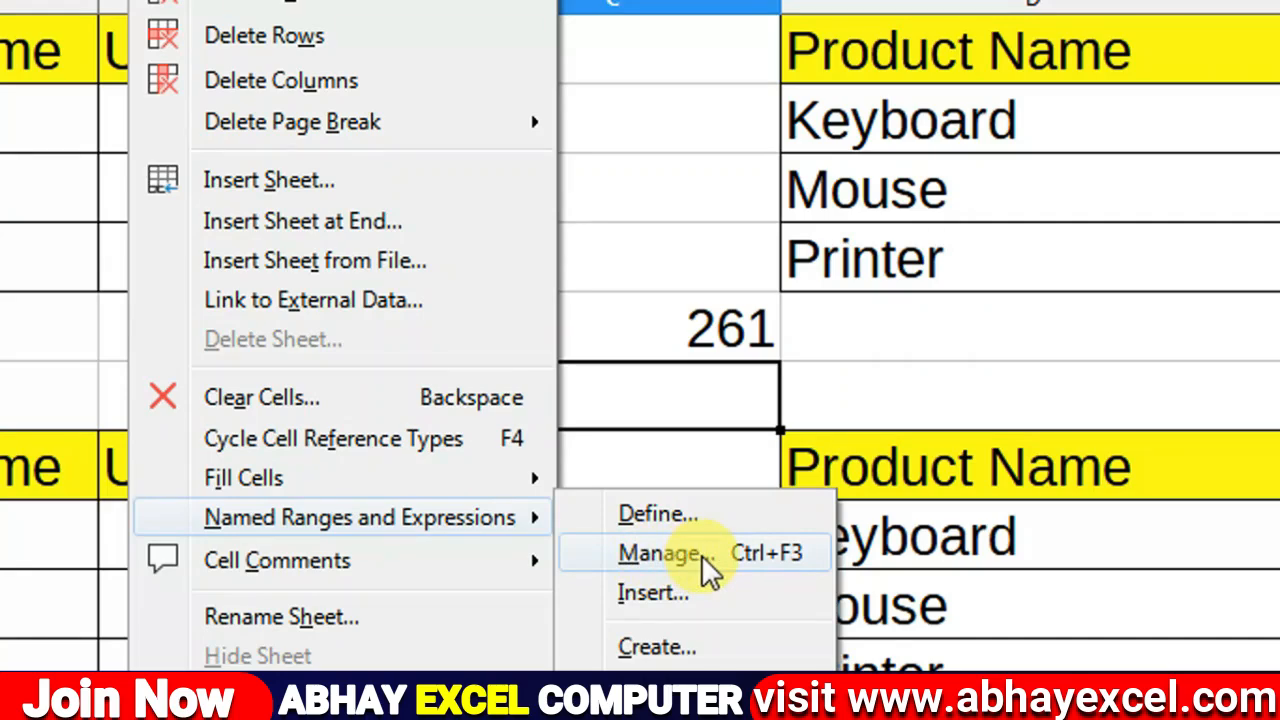
pyautogui.click(705, 566)
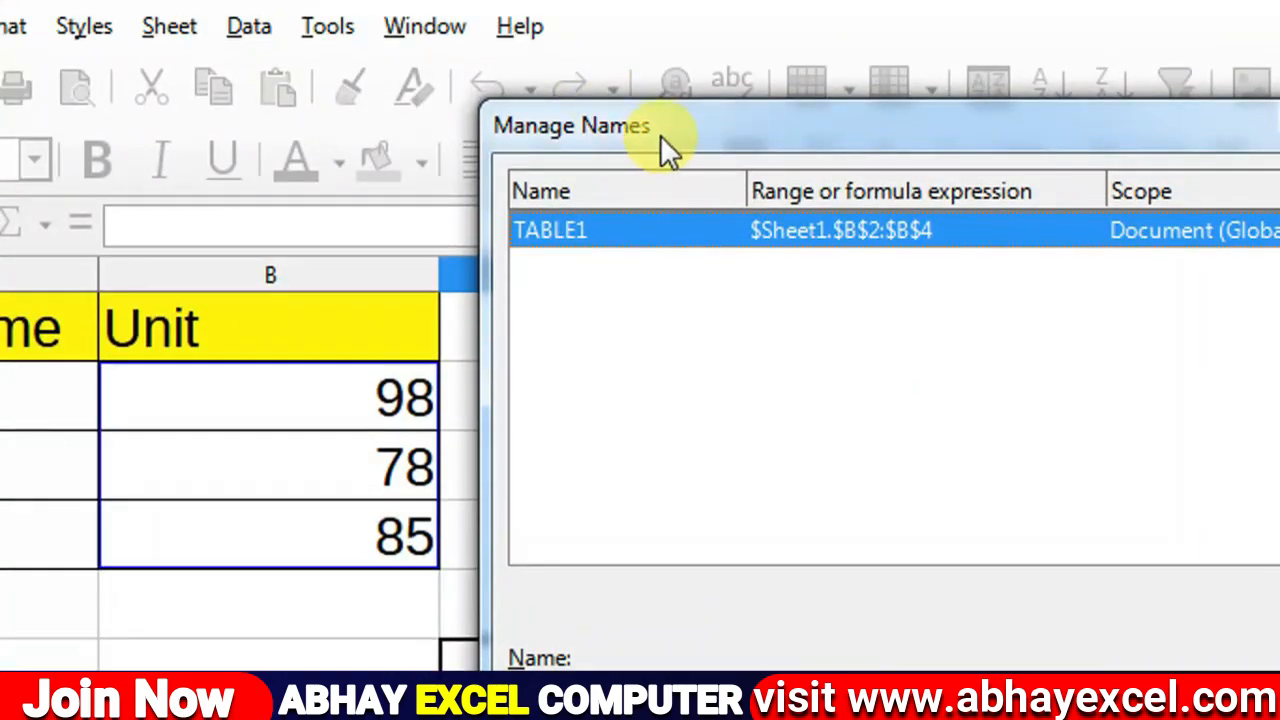
pyautogui.moveTo(660, 83); pyautogui.dragTo(379, 58)
pyautogui.moveTo(379, 110); pyautogui.dragTo(364, 120)
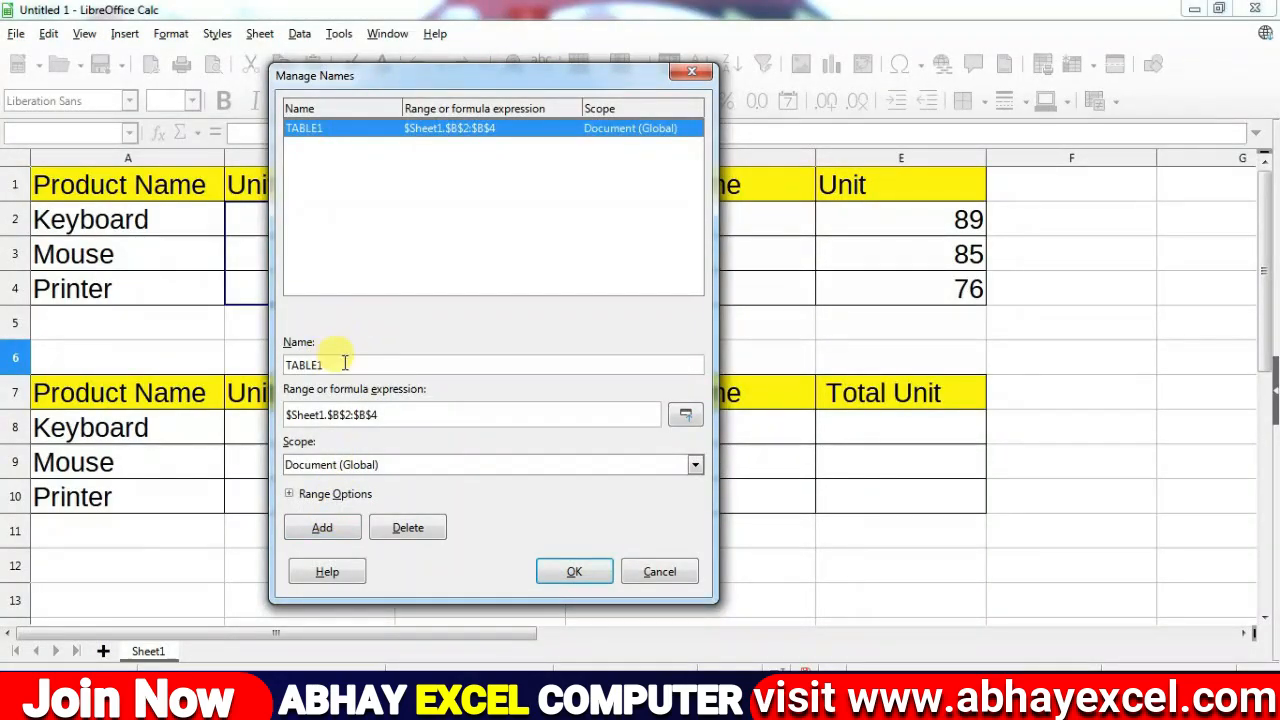
pyautogui.moveTo(343, 364); pyautogui.dragTo(258, 366)
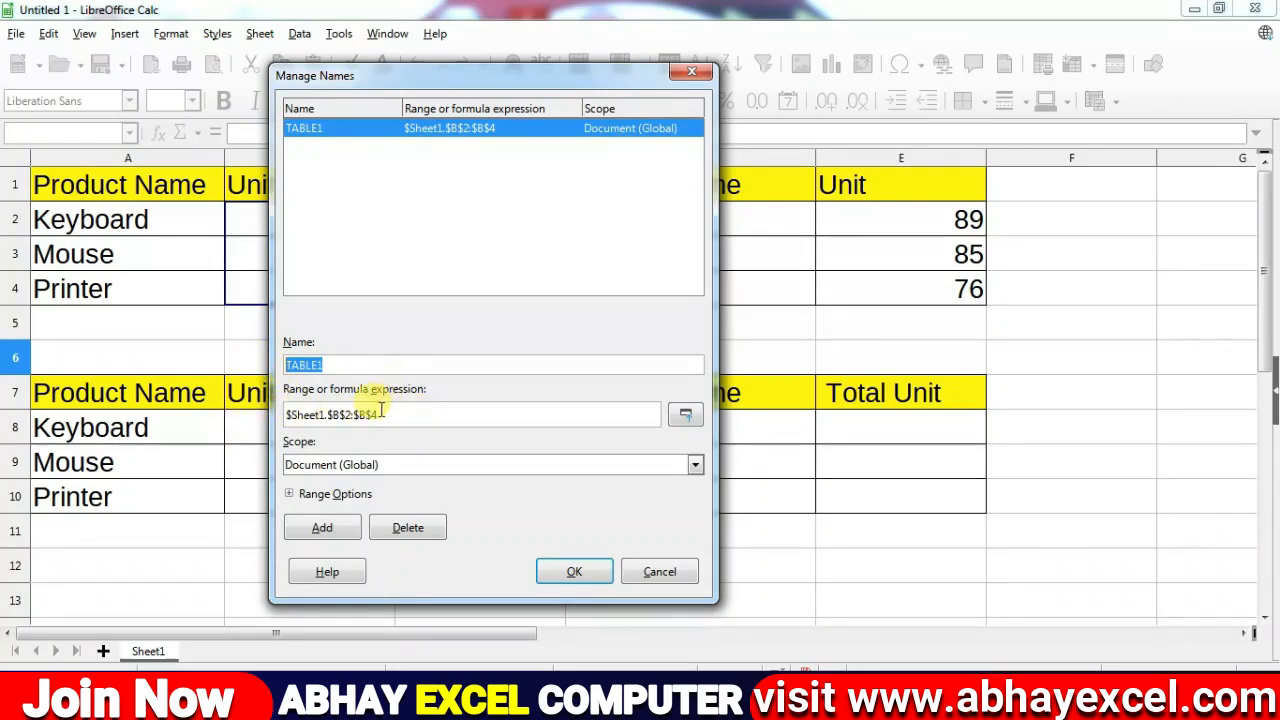
pyautogui.click(412, 533)
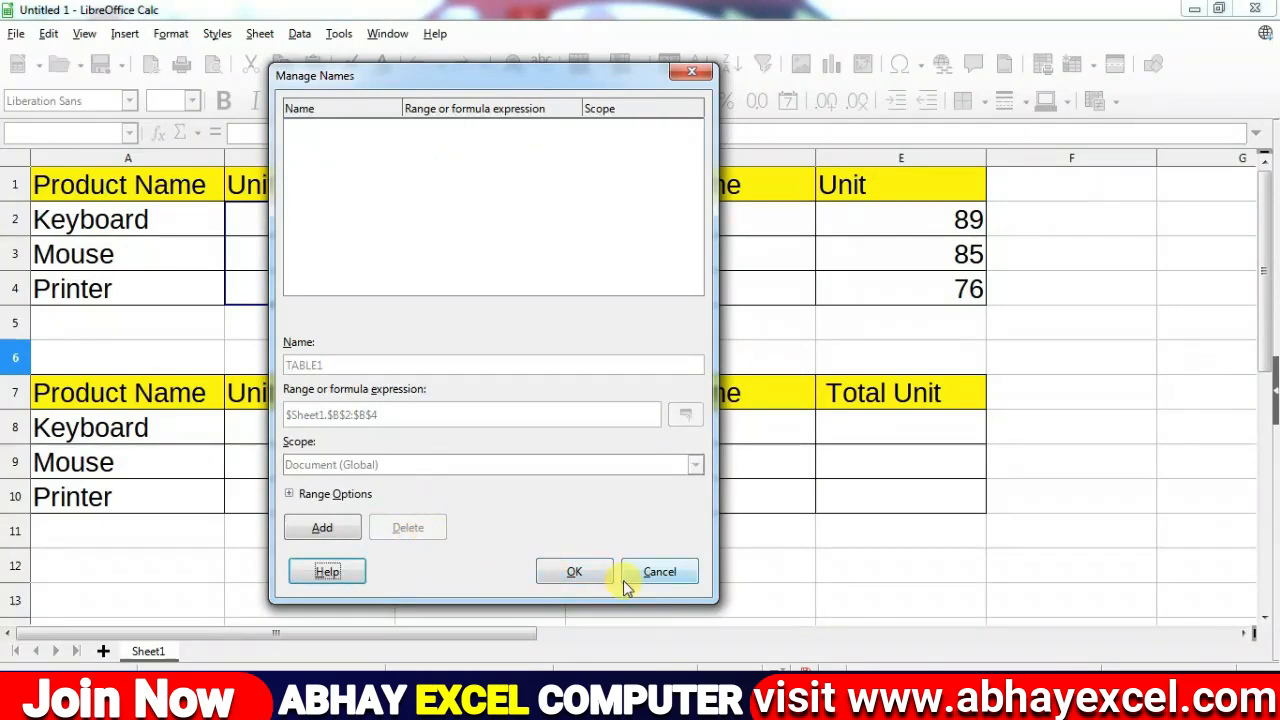
pyautogui.click(577, 571)
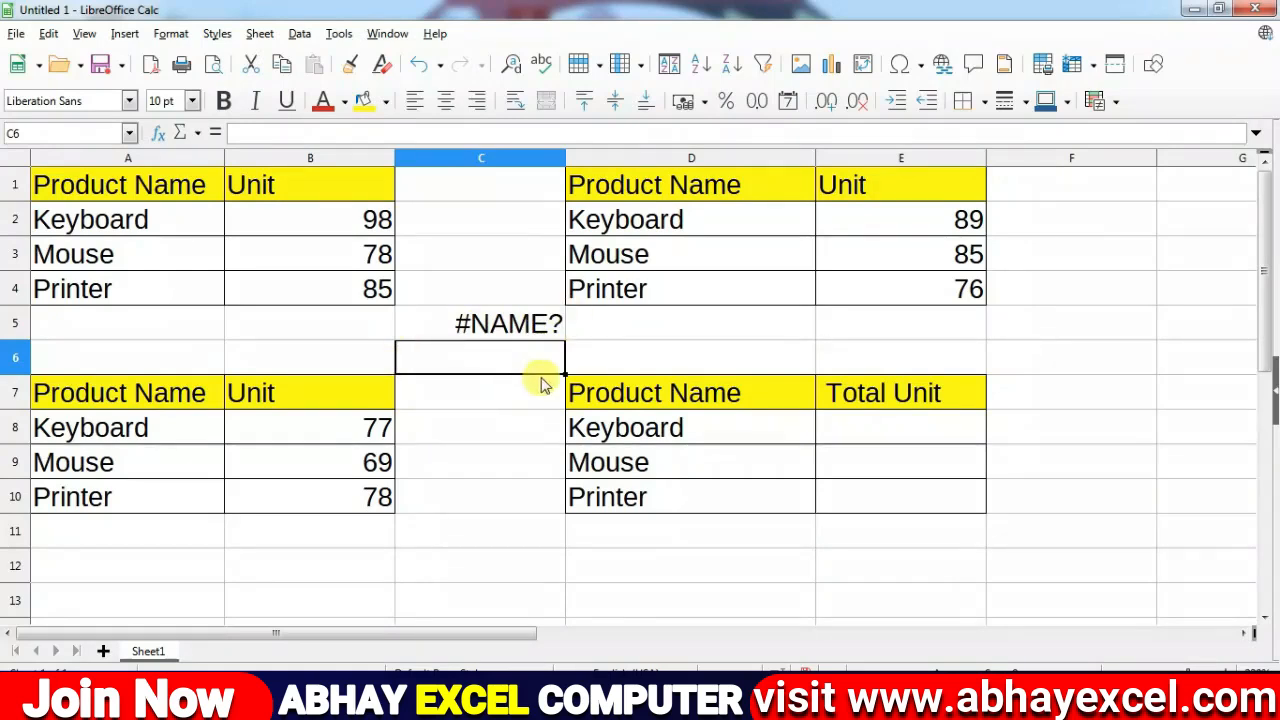
pyautogui.click(495, 325)
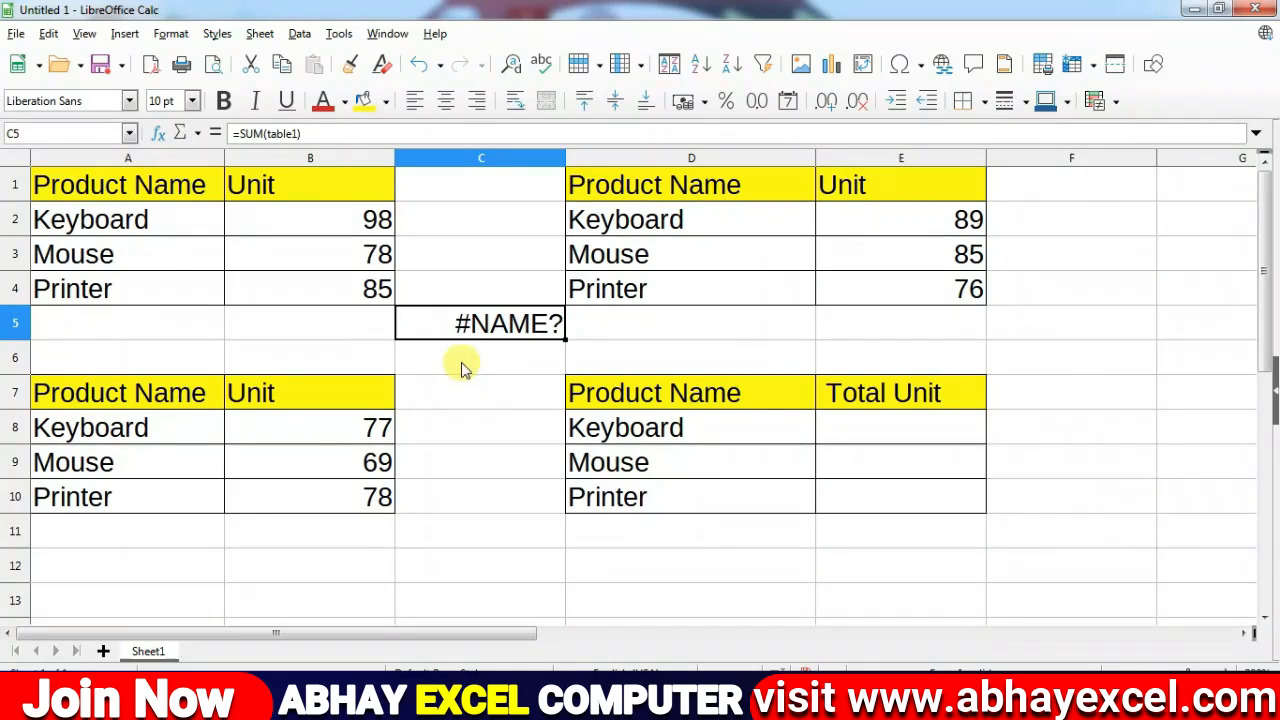
# Step: Rename Sheet1 as ABHAY EXCEL
pyautogui.click(462, 368)
pyautogui.click(259, 33)
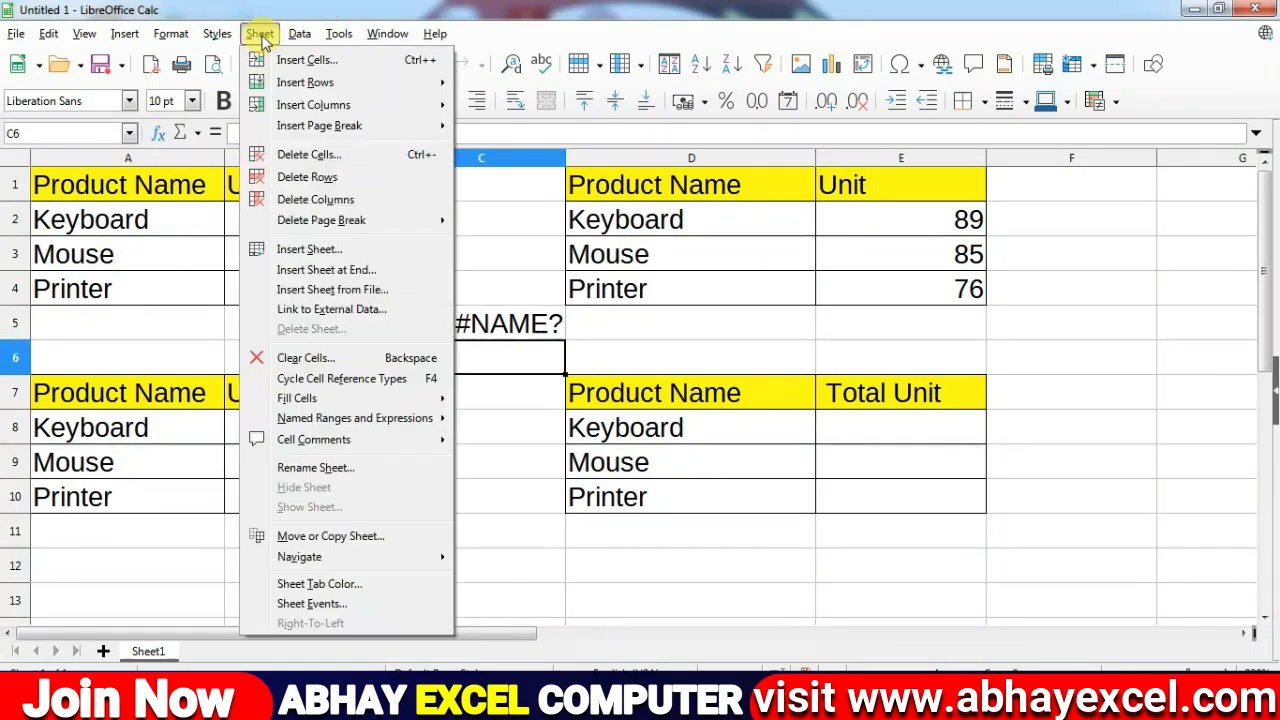
pyautogui.moveTo(322, 449)
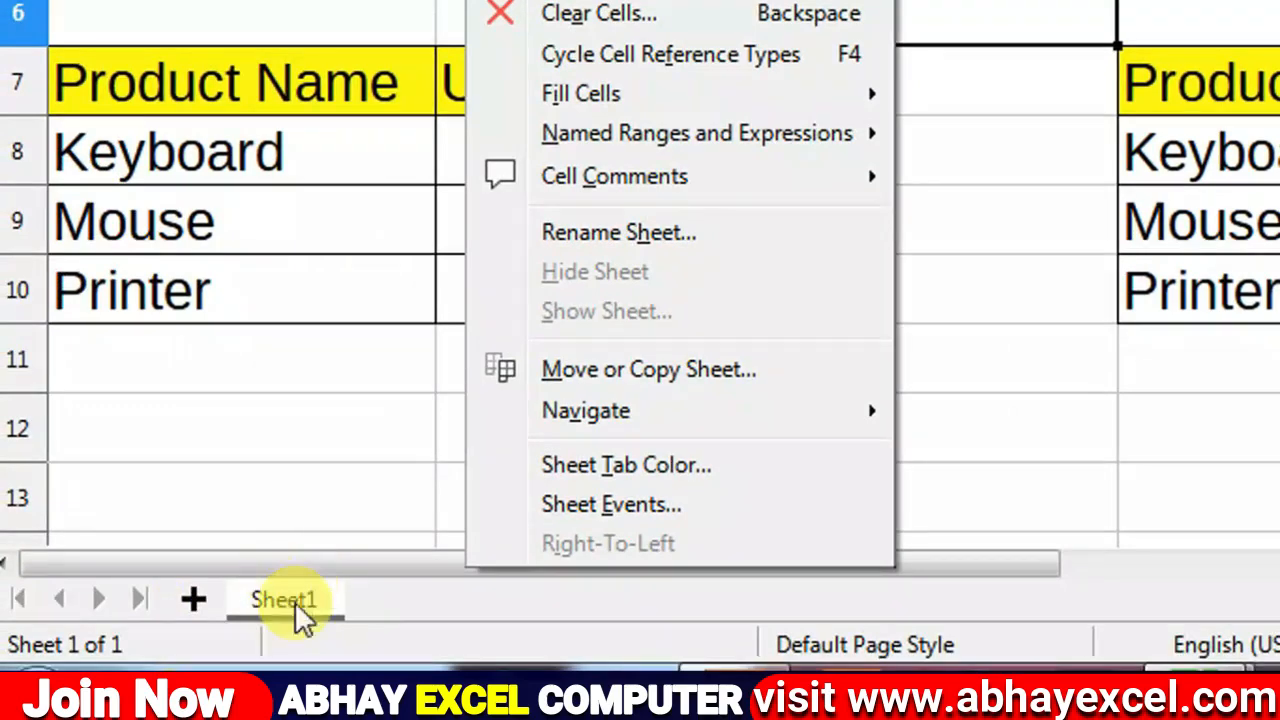
pyautogui.click(705, 236)
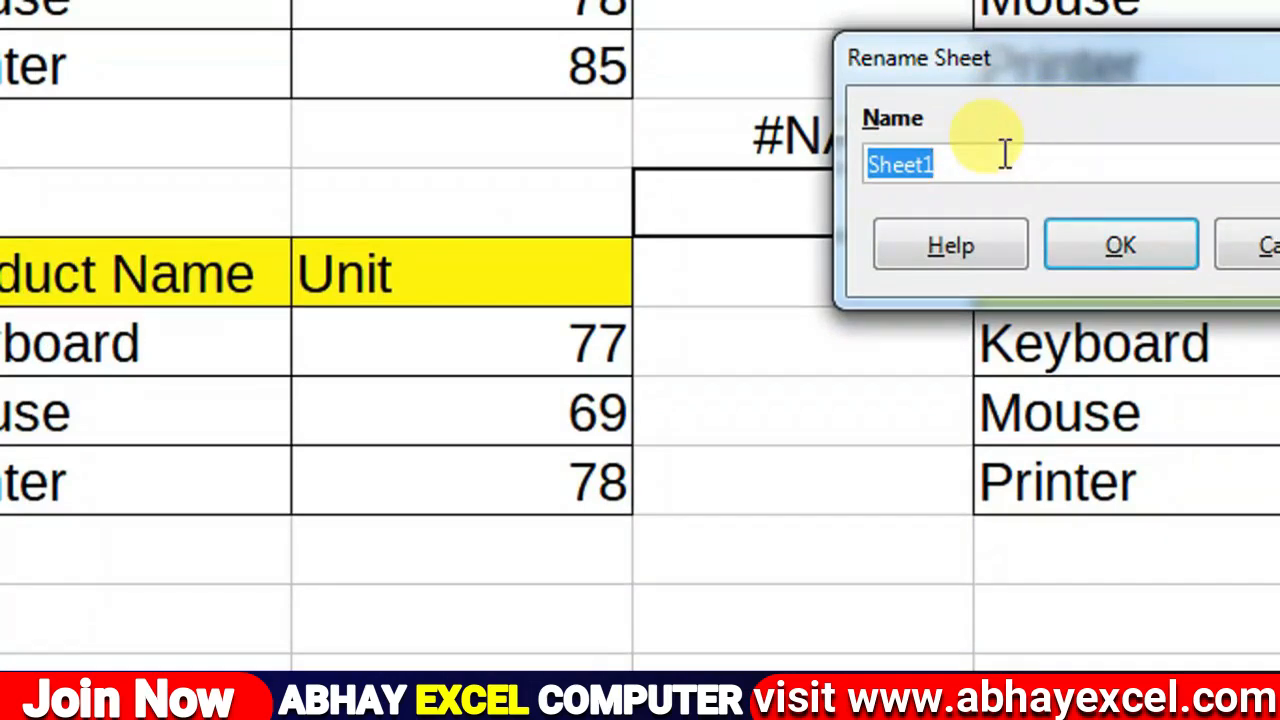
pyautogui.click(999, 164)
pyautogui.press('BackSpace')
pyautogui.press('BackSpace')
pyautogui.press('BackSpace')
pyautogui.press('BackSpace')
pyautogui.press('BackSpace')
pyautogui.press('BackSpace')
pyautogui.write('ABHAY E')
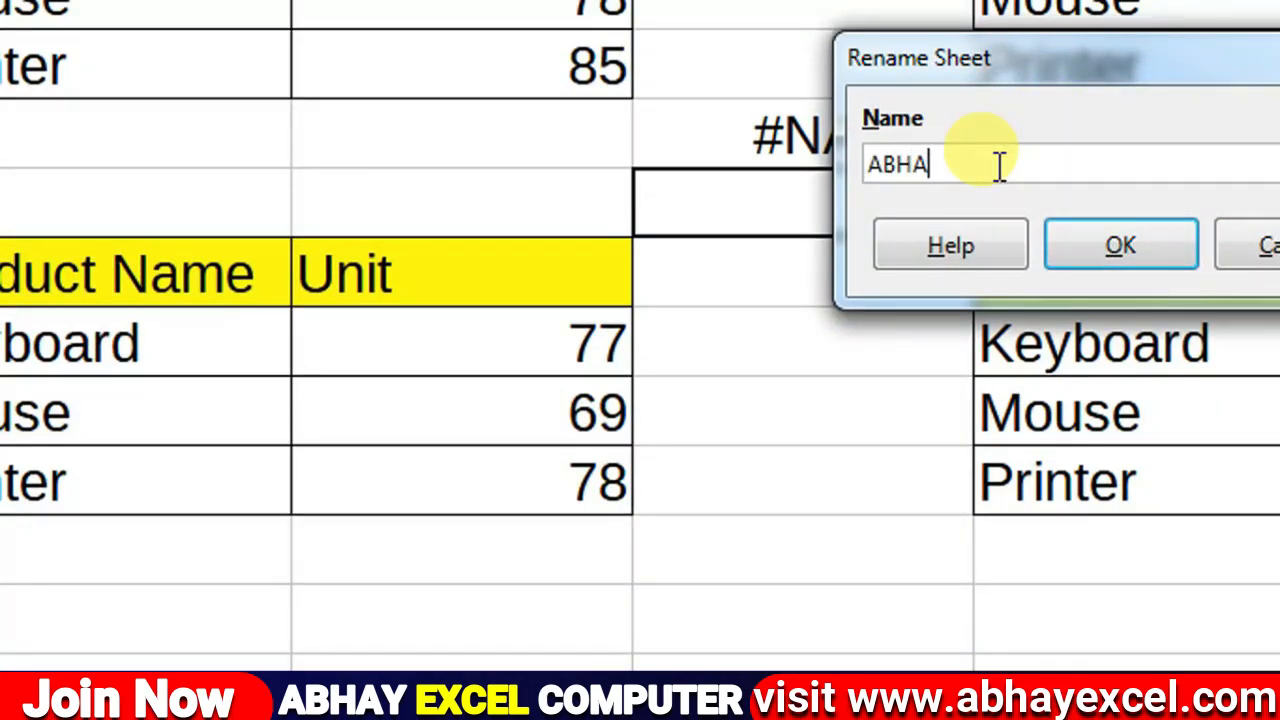
pyautogui.write('XCEL')
pyautogui.click(1089, 238)
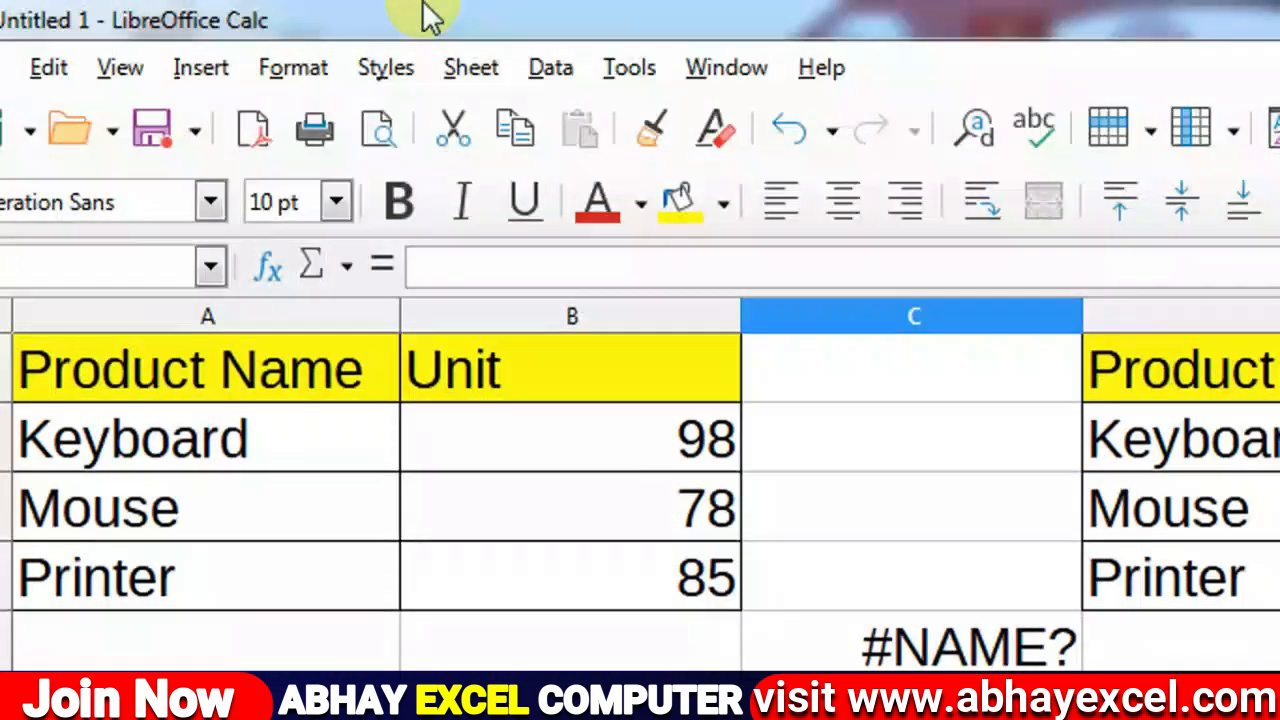
# Step: Insert one new sheet named Sheet2 after the current sheet
pyautogui.click(458, 66)
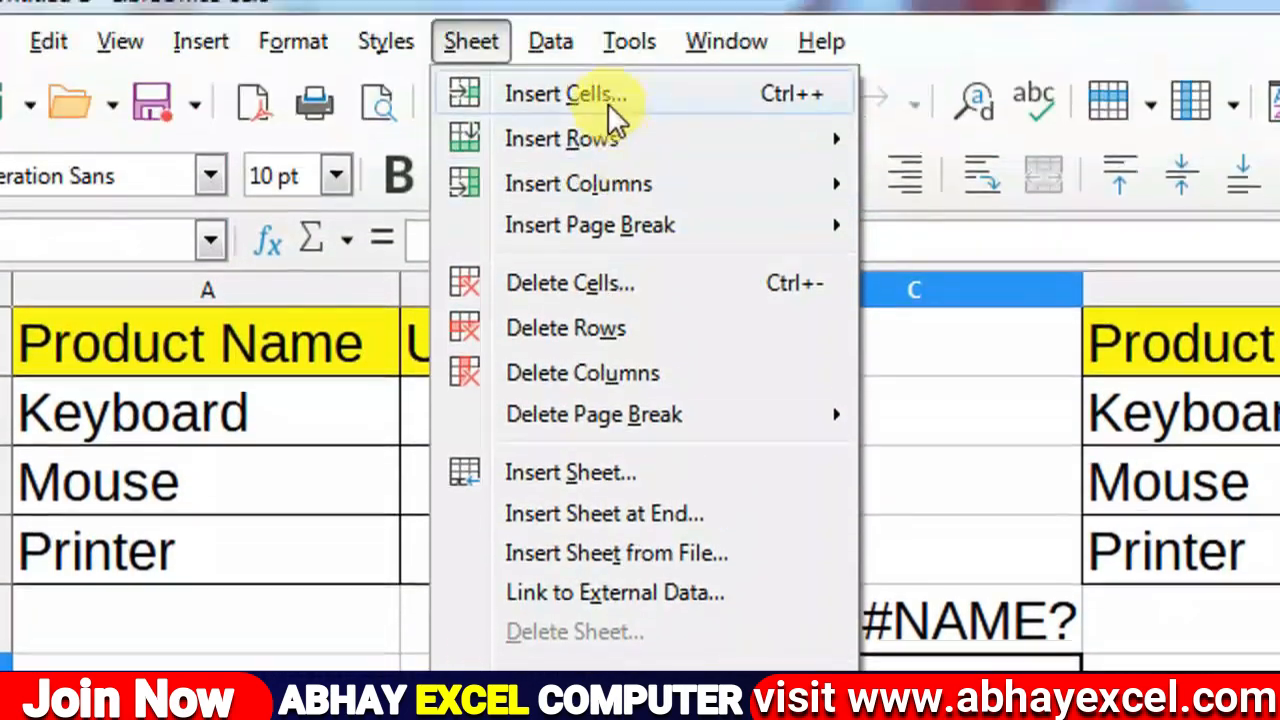
pyautogui.click(578, 476)
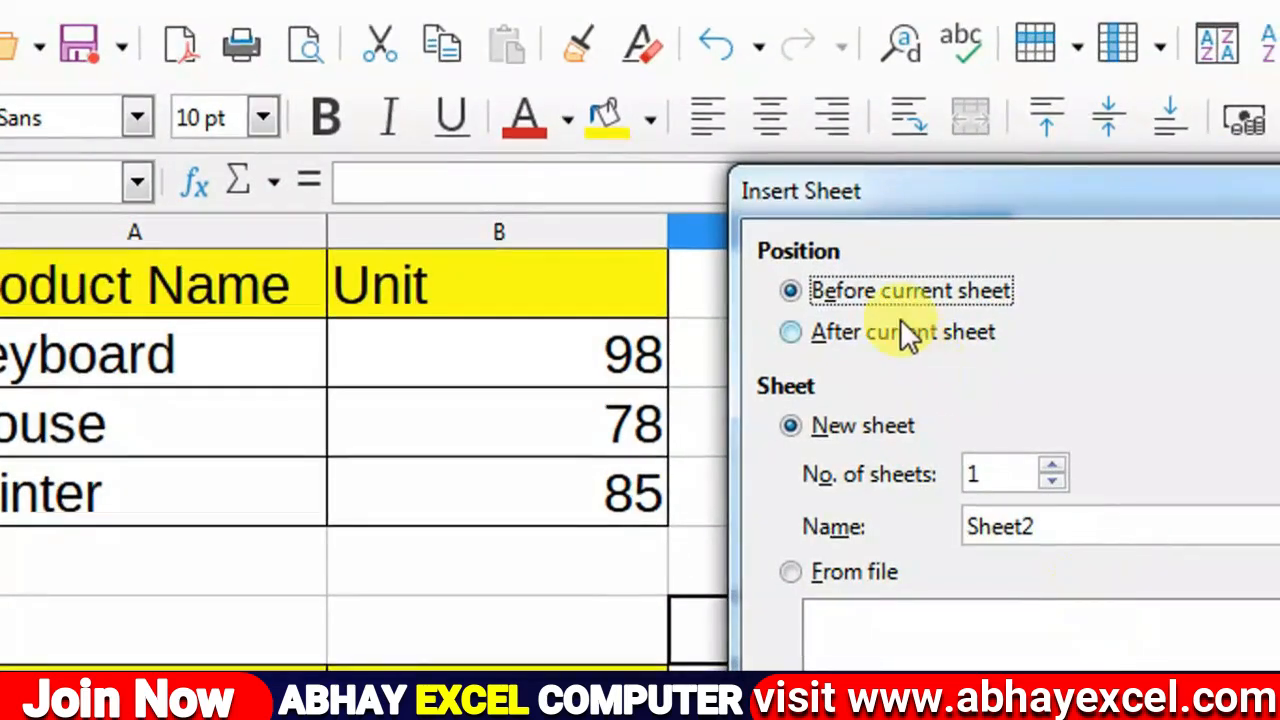
pyautogui.click(980, 388)
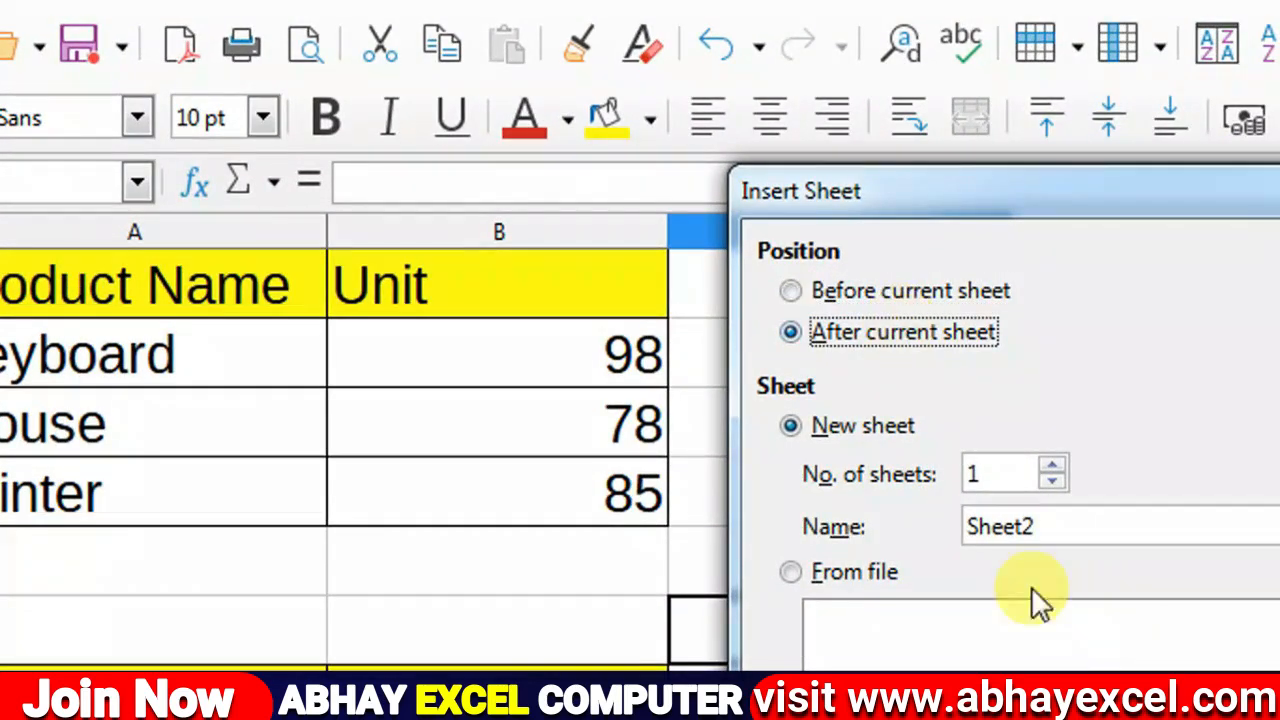
pyautogui.click(1075, 587)
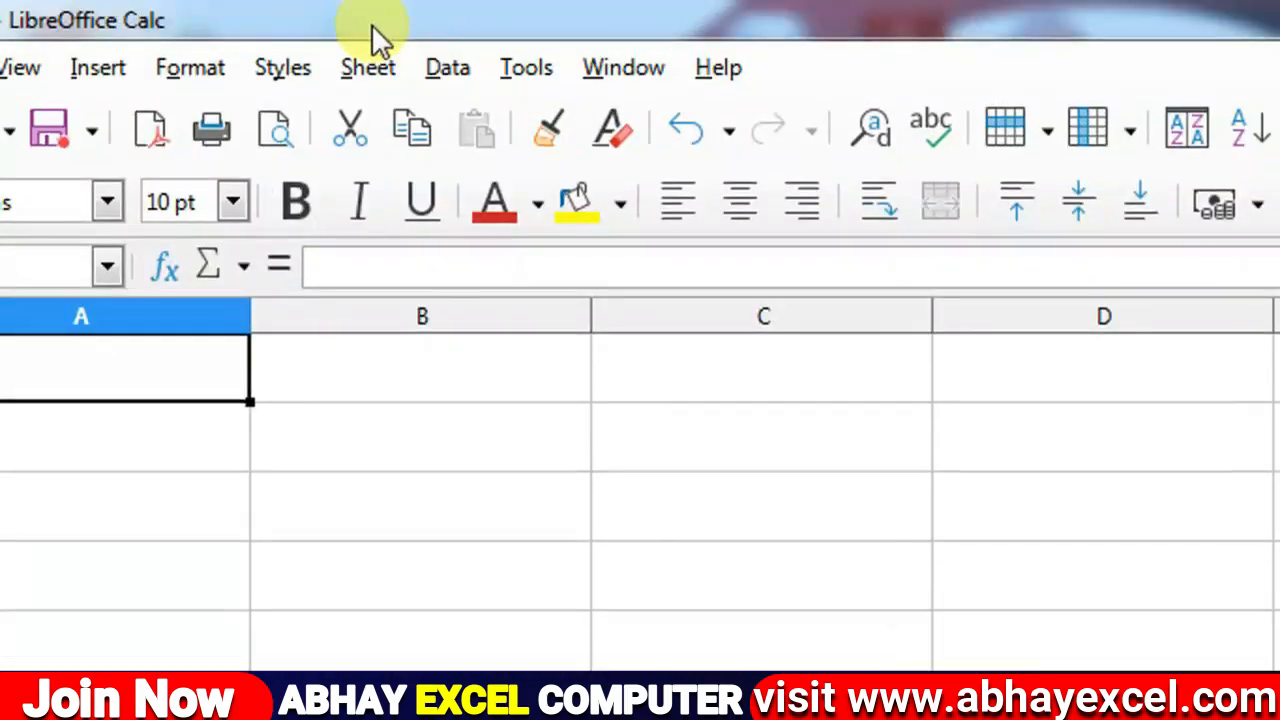
# Step: Hide Sheet2 and show it again from the list of hidden sheets
pyautogui.click(376, 64)
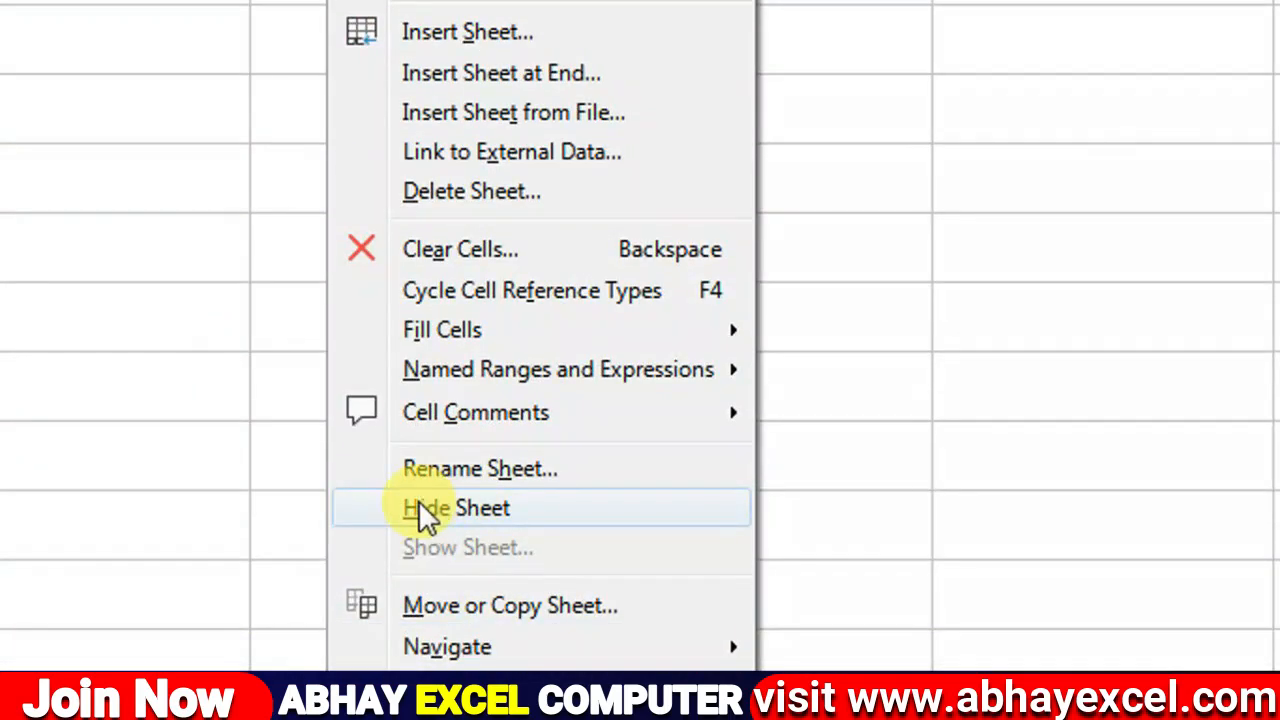
pyautogui.click(617, 510)
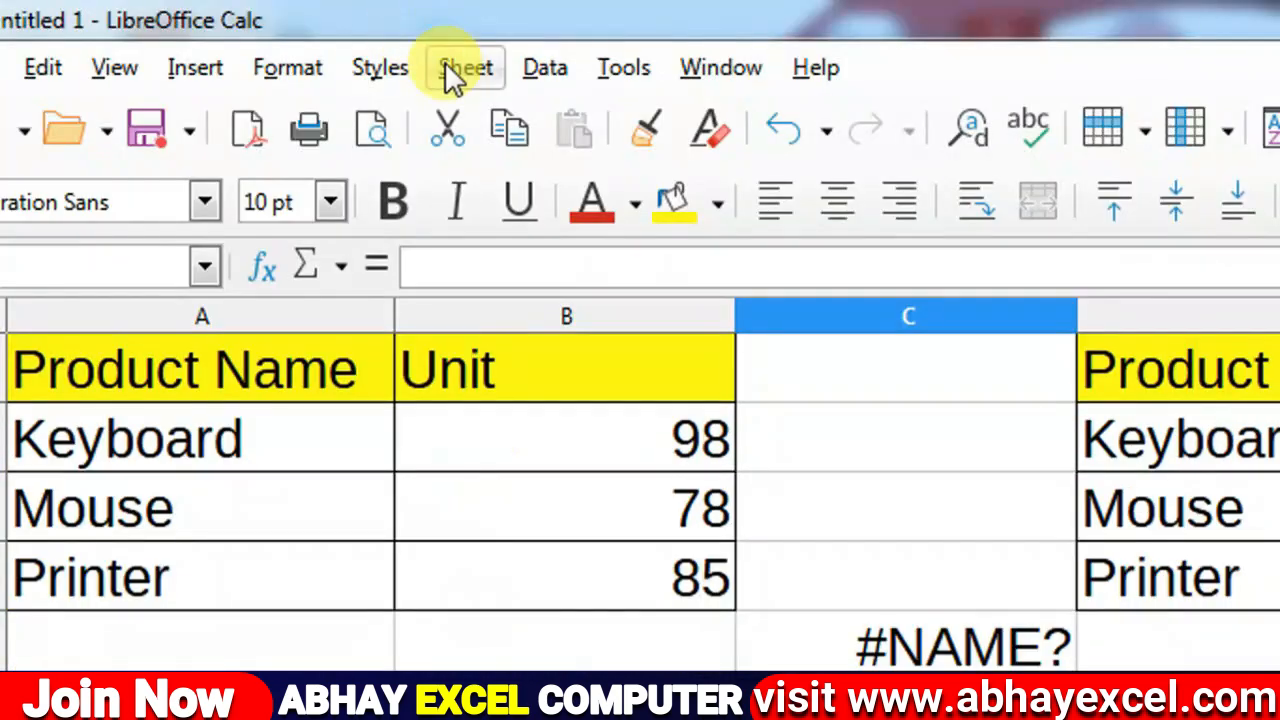
pyautogui.click(446, 66)
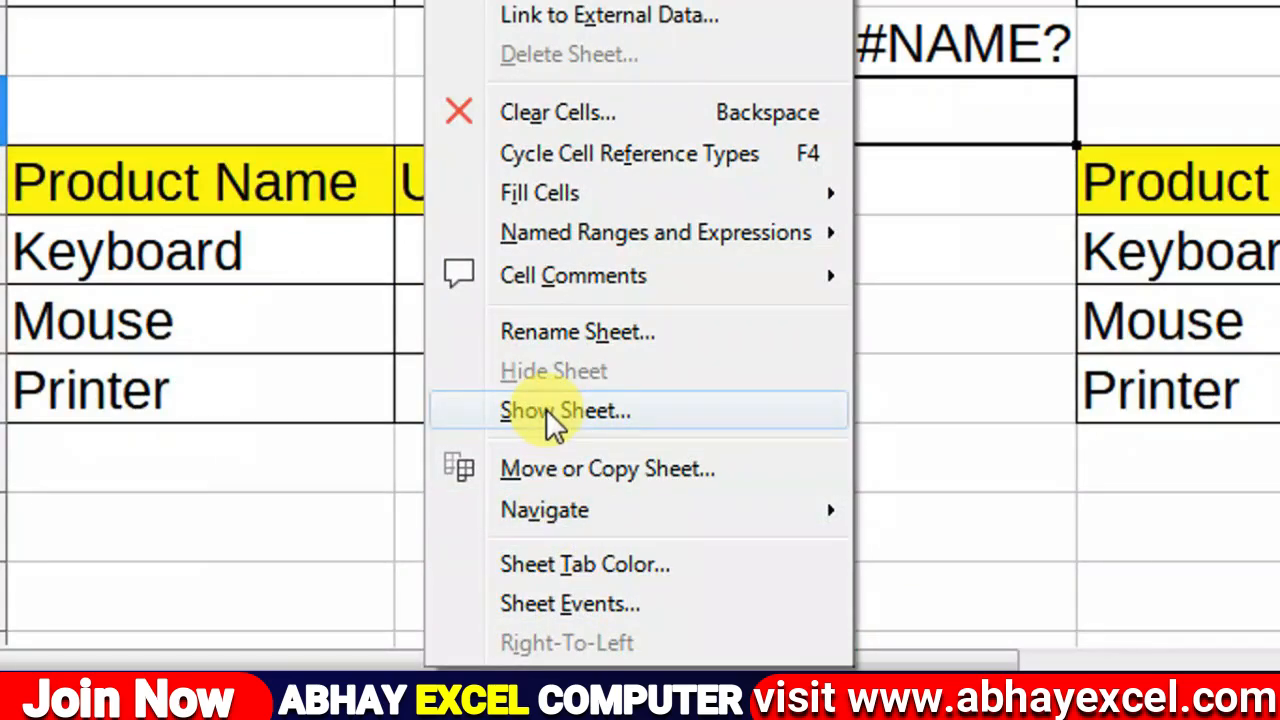
pyautogui.click(552, 411)
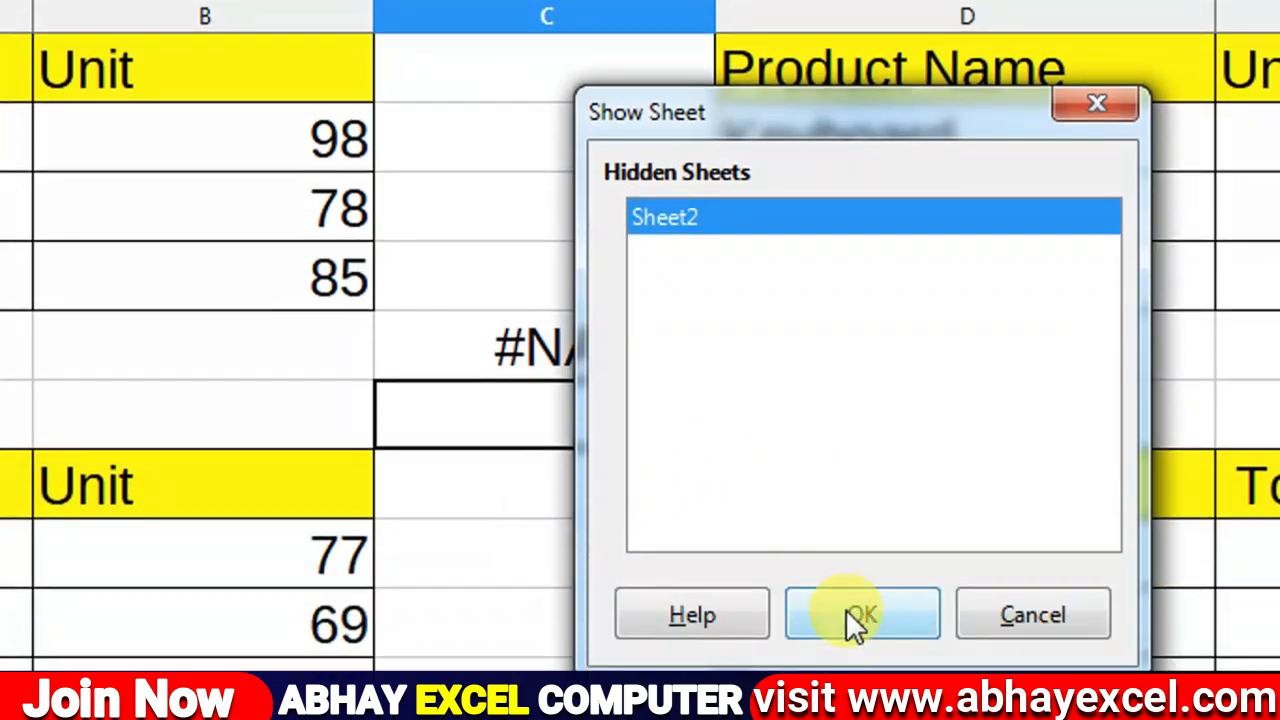
pyautogui.click(855, 613)
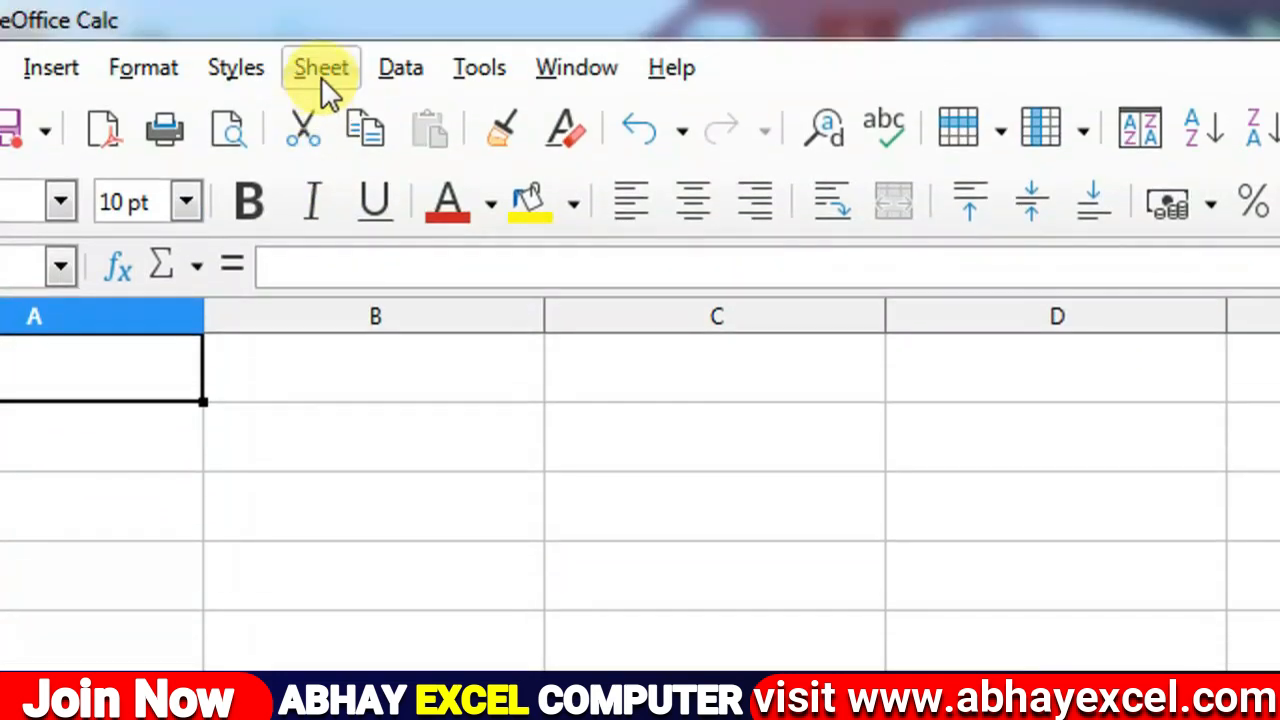
# Step: Try the end position and the position before ABHAY EXCEL for moving Sheet2, try the Copy action, and cancel
pyautogui.click(321, 67)
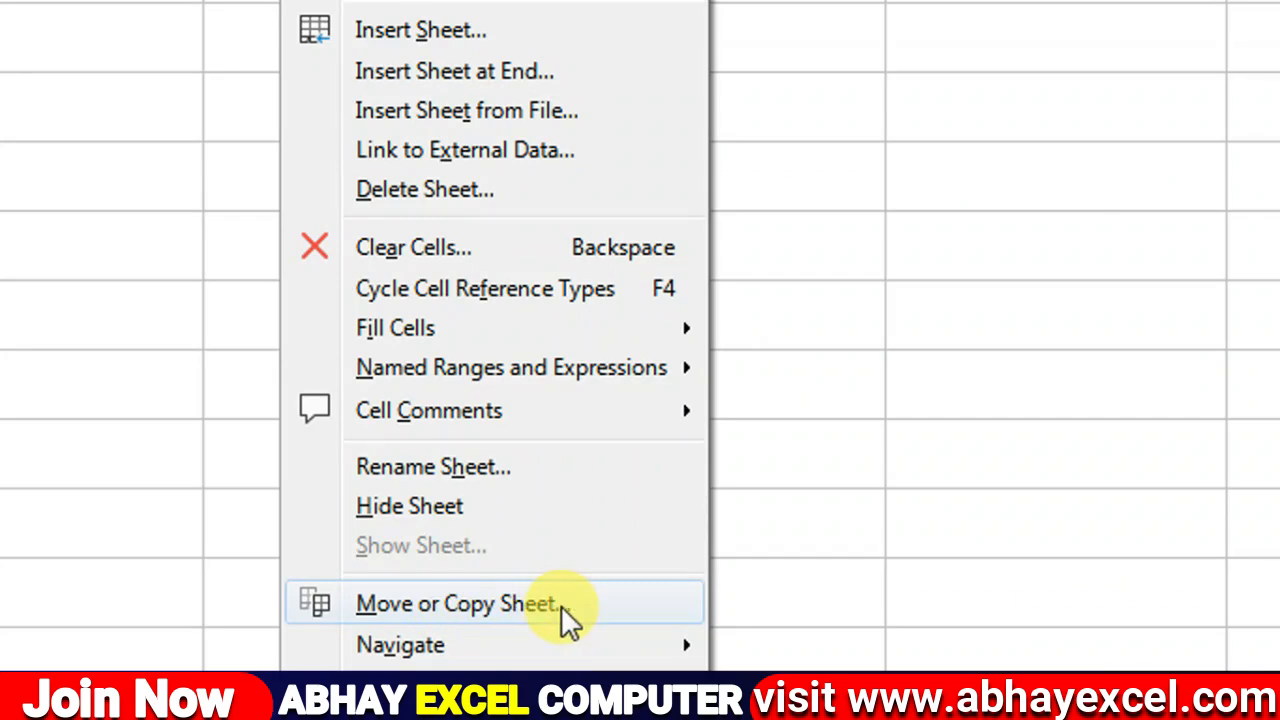
pyautogui.click(338, 604)
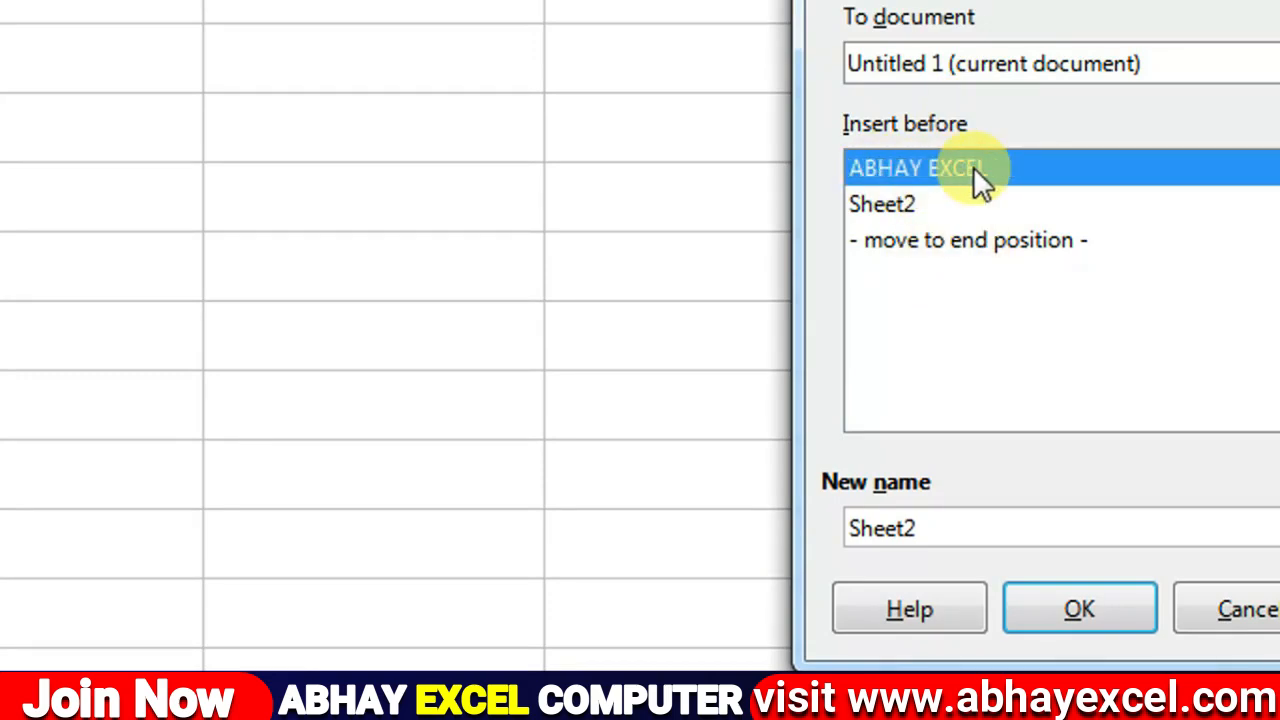
pyautogui.click(979, 236)
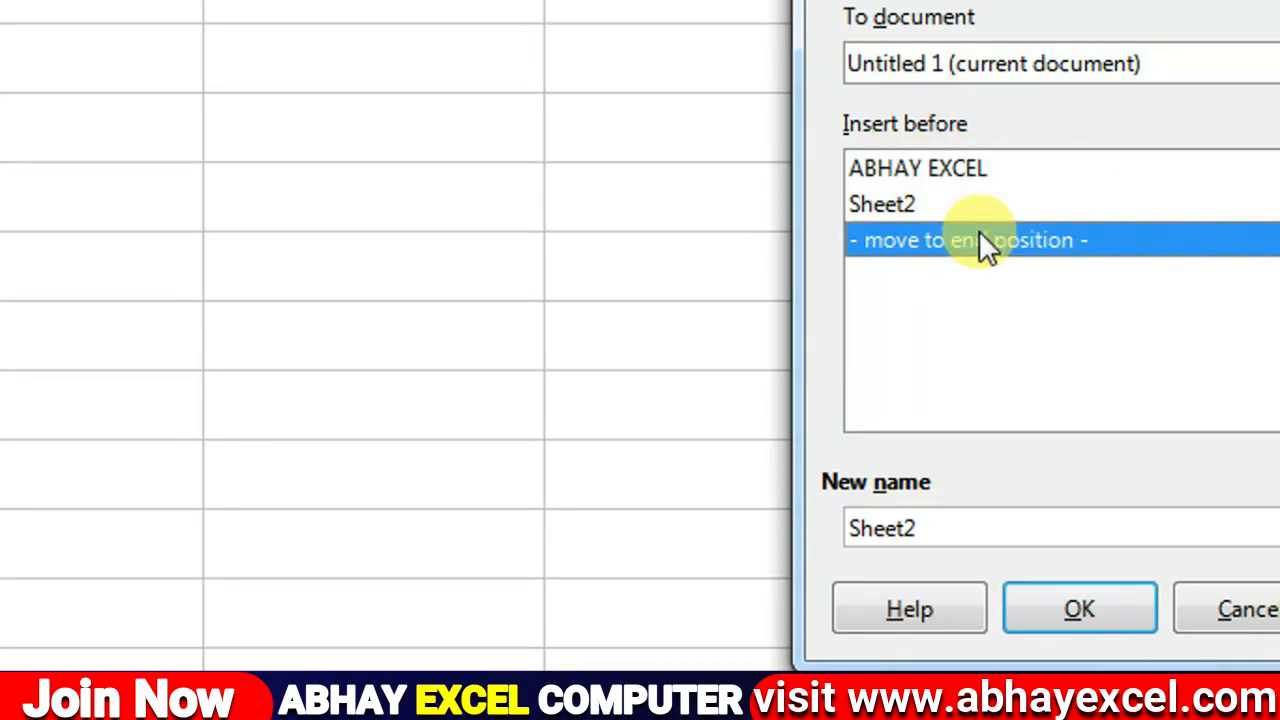
pyautogui.click(972, 170)
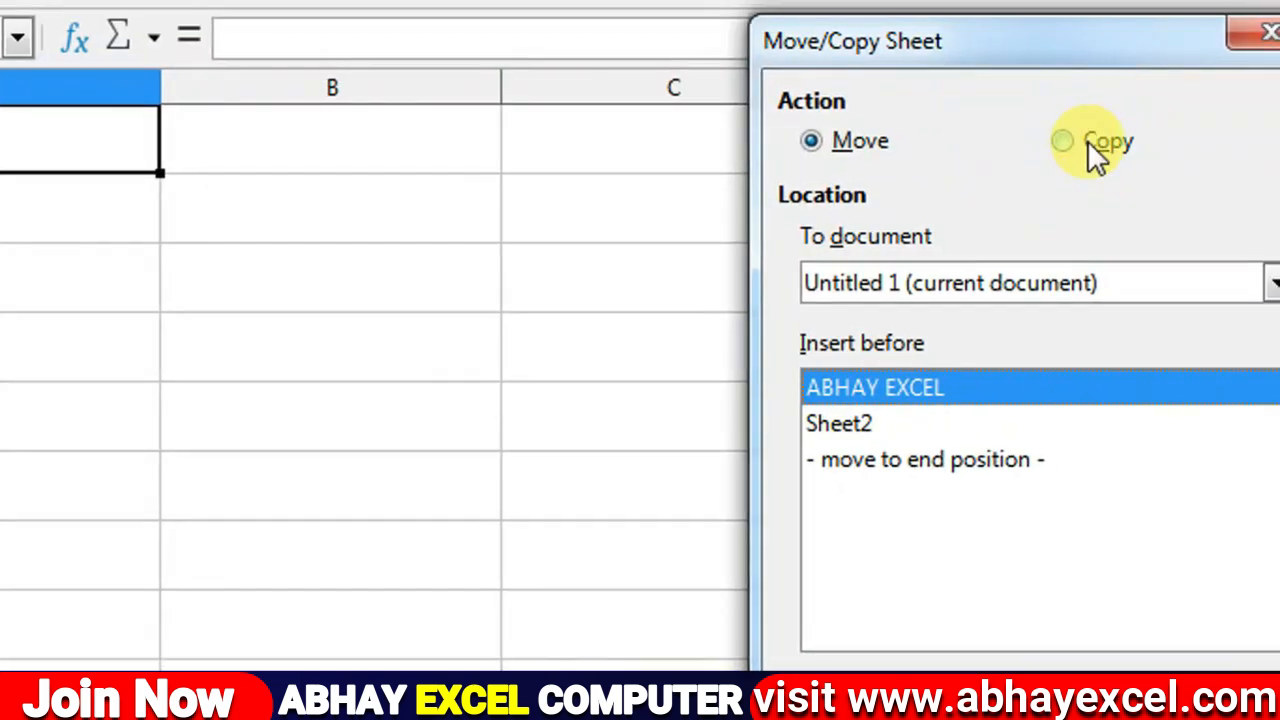
pyautogui.click(1130, 0)
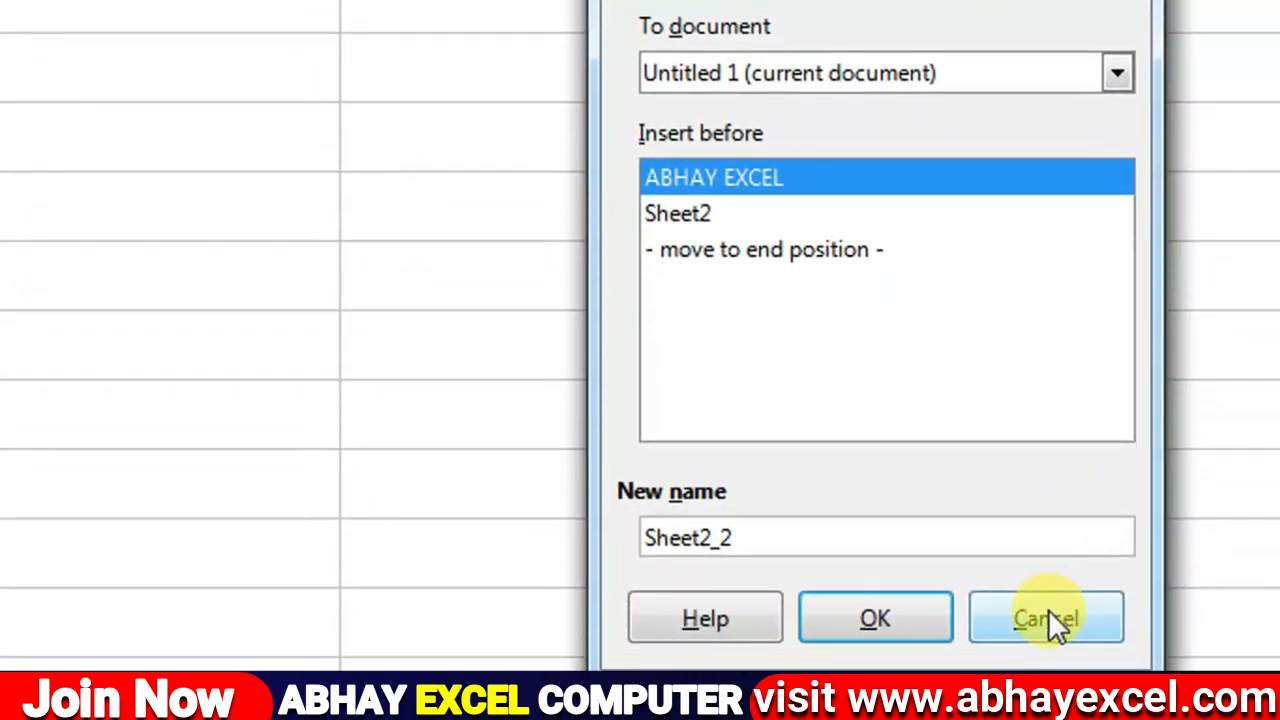
pyautogui.click(1198, 719)
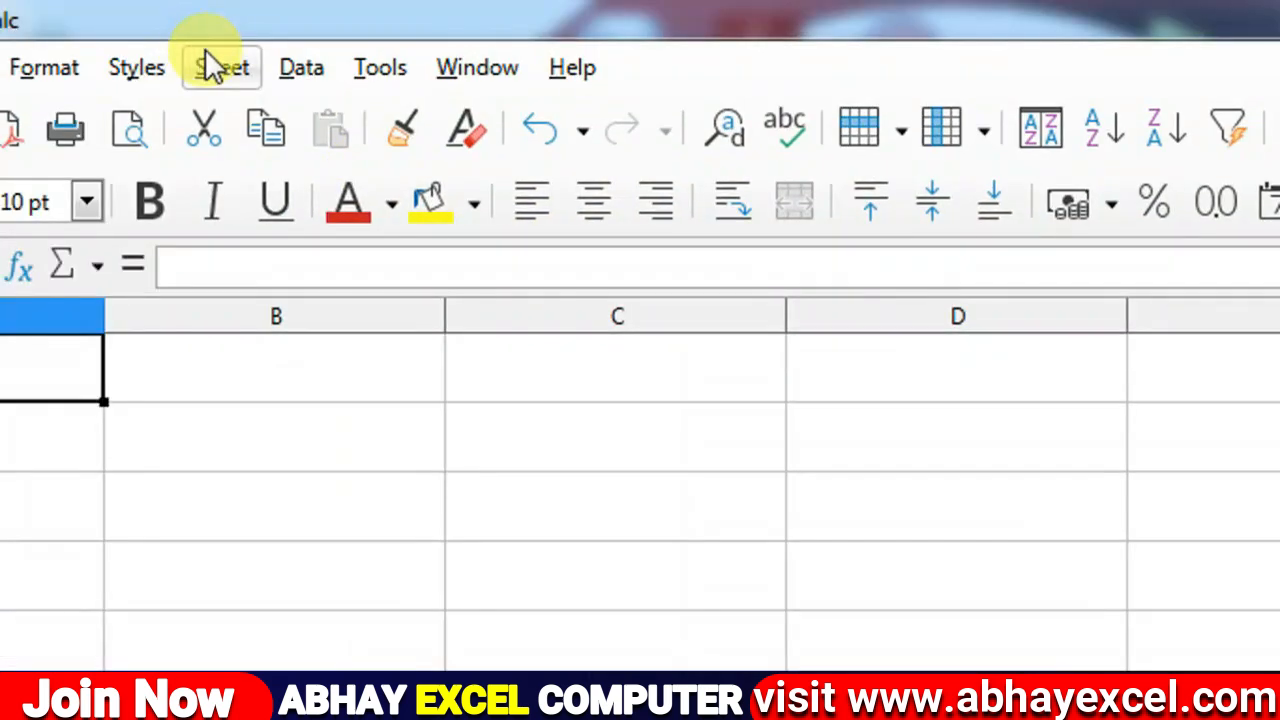
# Step: Navigate from Sheet2 to the previous sheet, ABHAY EXCEL, and back to the next sheet
pyautogui.click(103, 0)
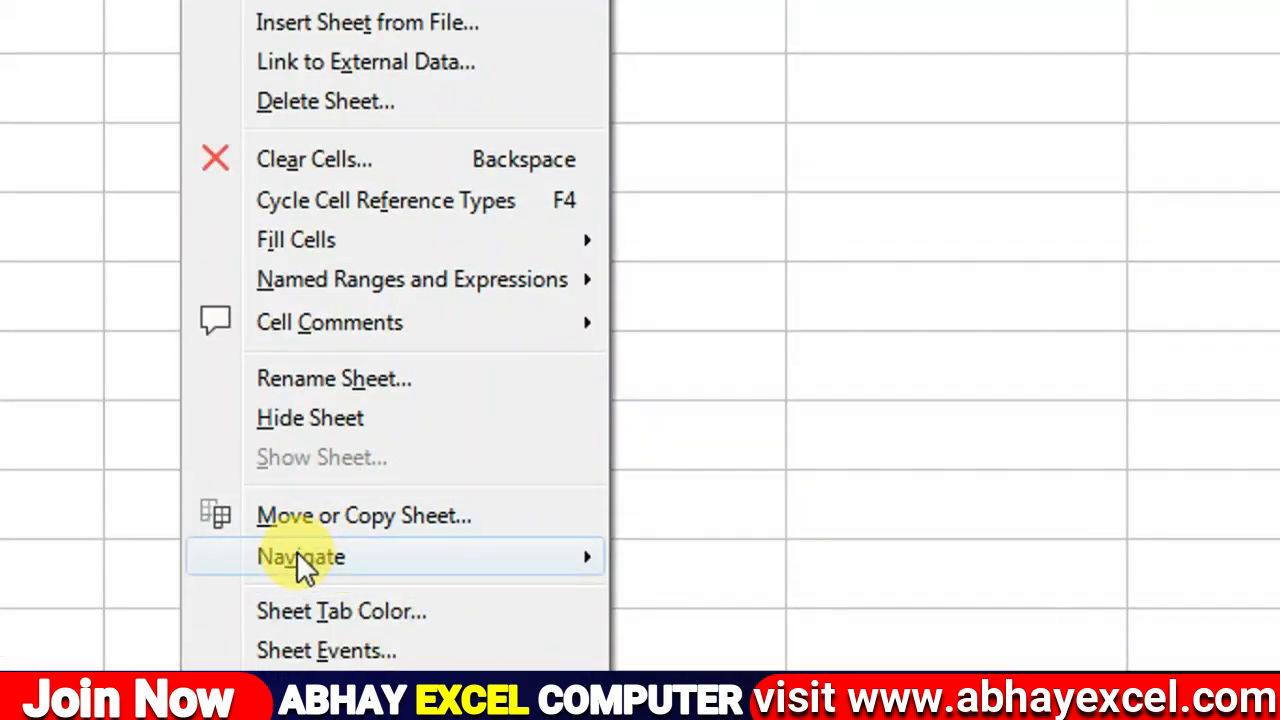
pyautogui.moveTo(300, 565)
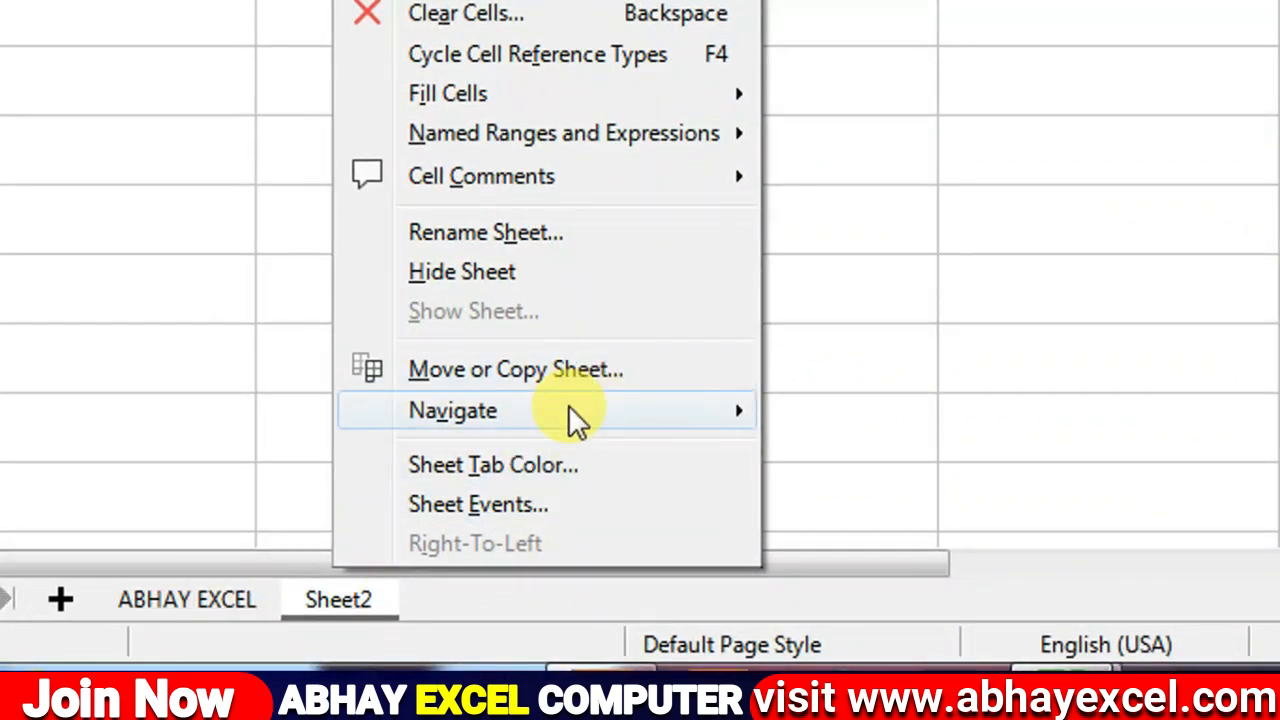
pyautogui.moveTo(750, 415)
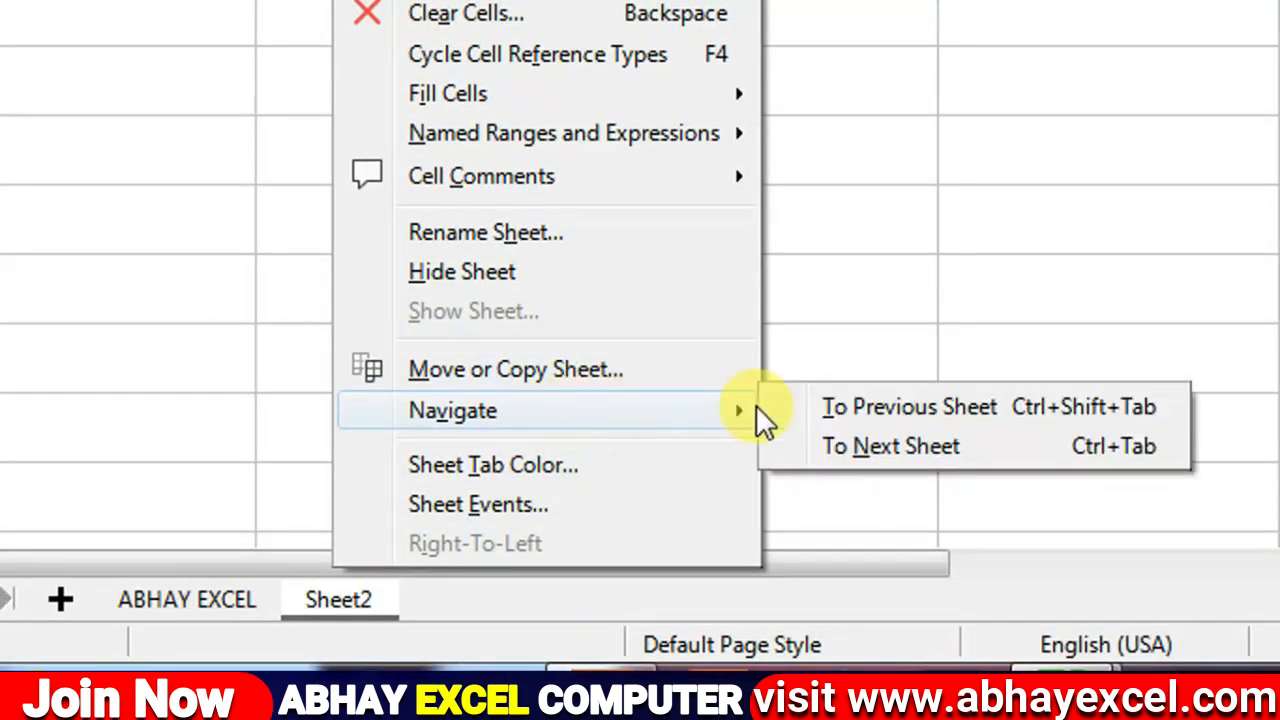
pyautogui.click(900, 412)
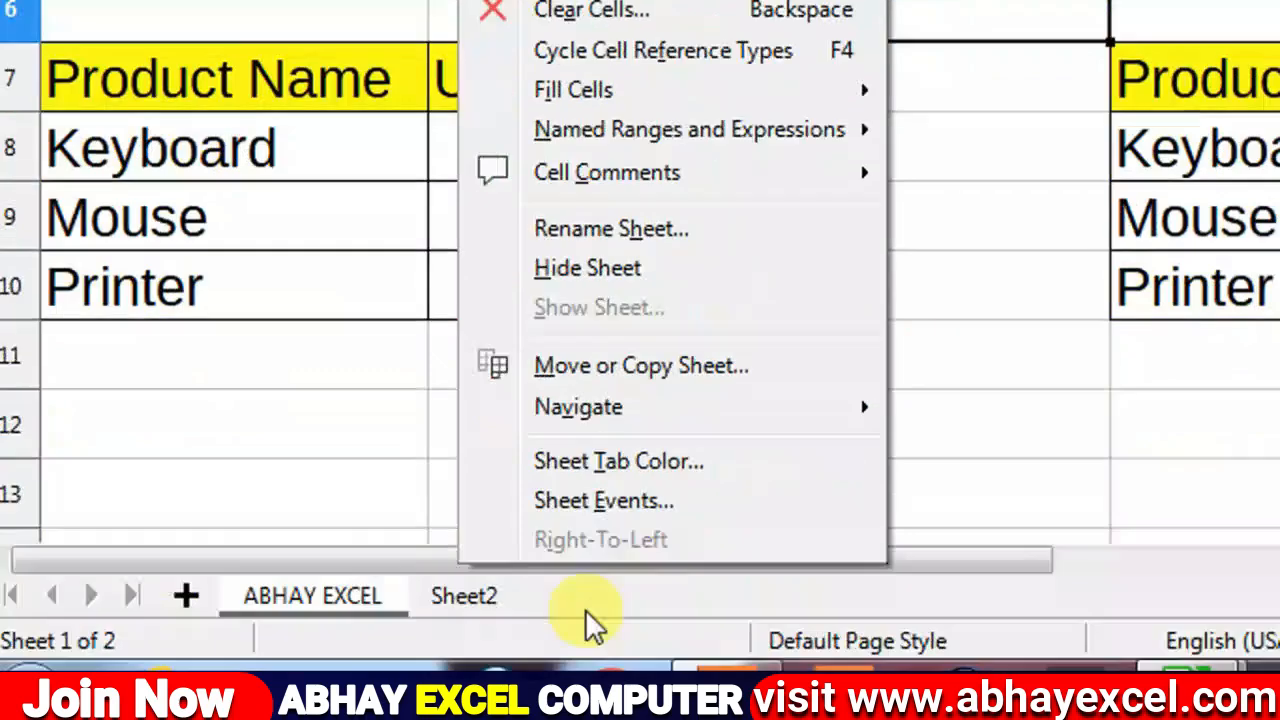
pyautogui.moveTo(598, 412)
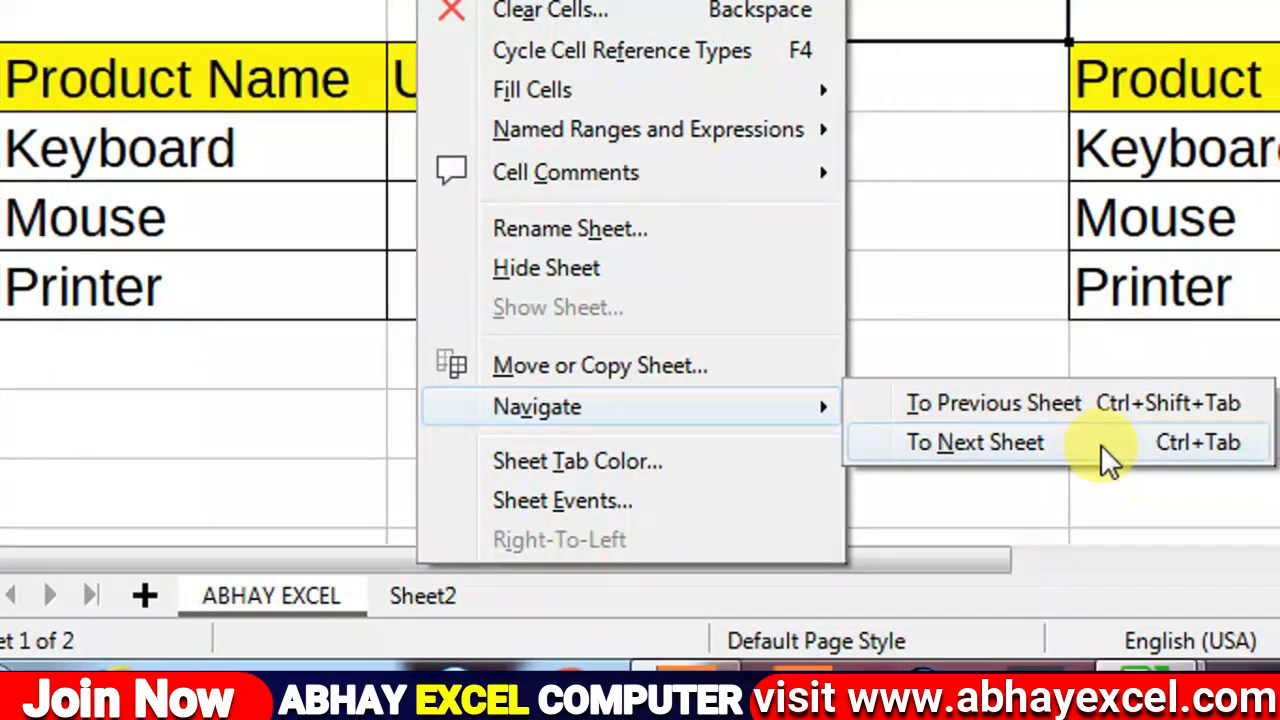
pyautogui.click(1069, 443)
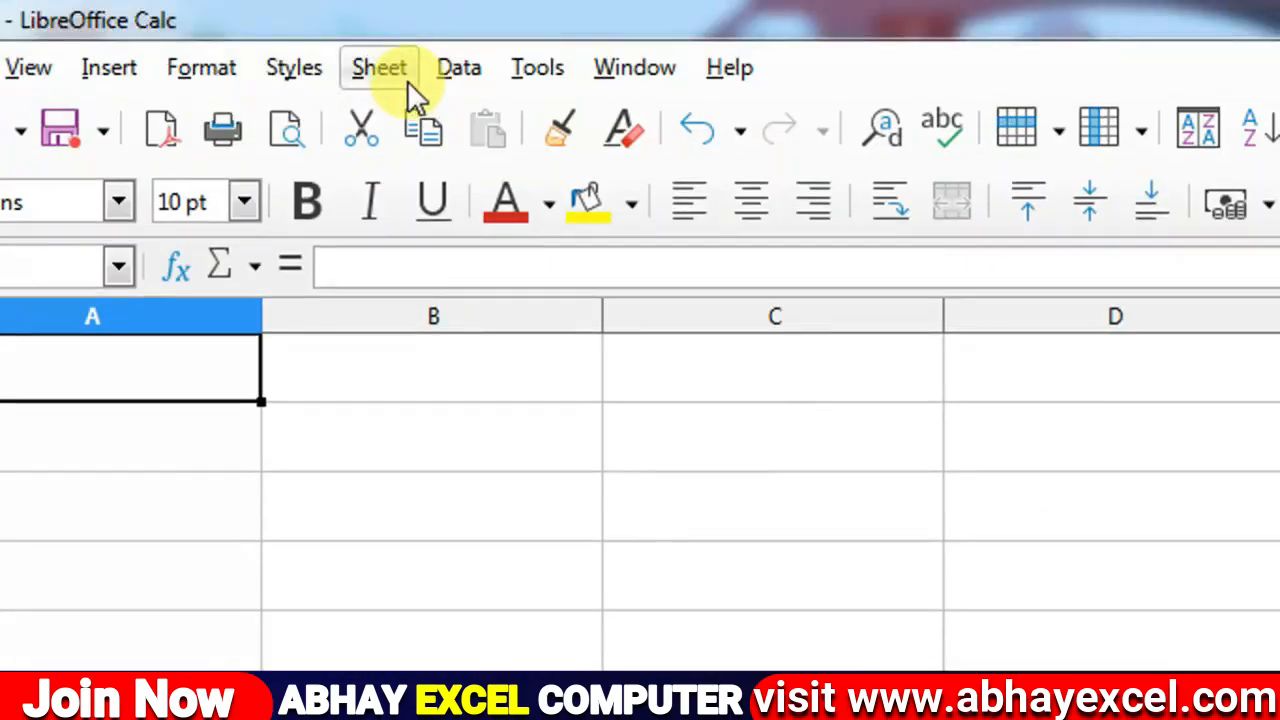
# Step: Set the tab color of Sheet2 to Red from the standard palette
pyautogui.click(395, 70)
pyautogui.moveTo(530, 610)
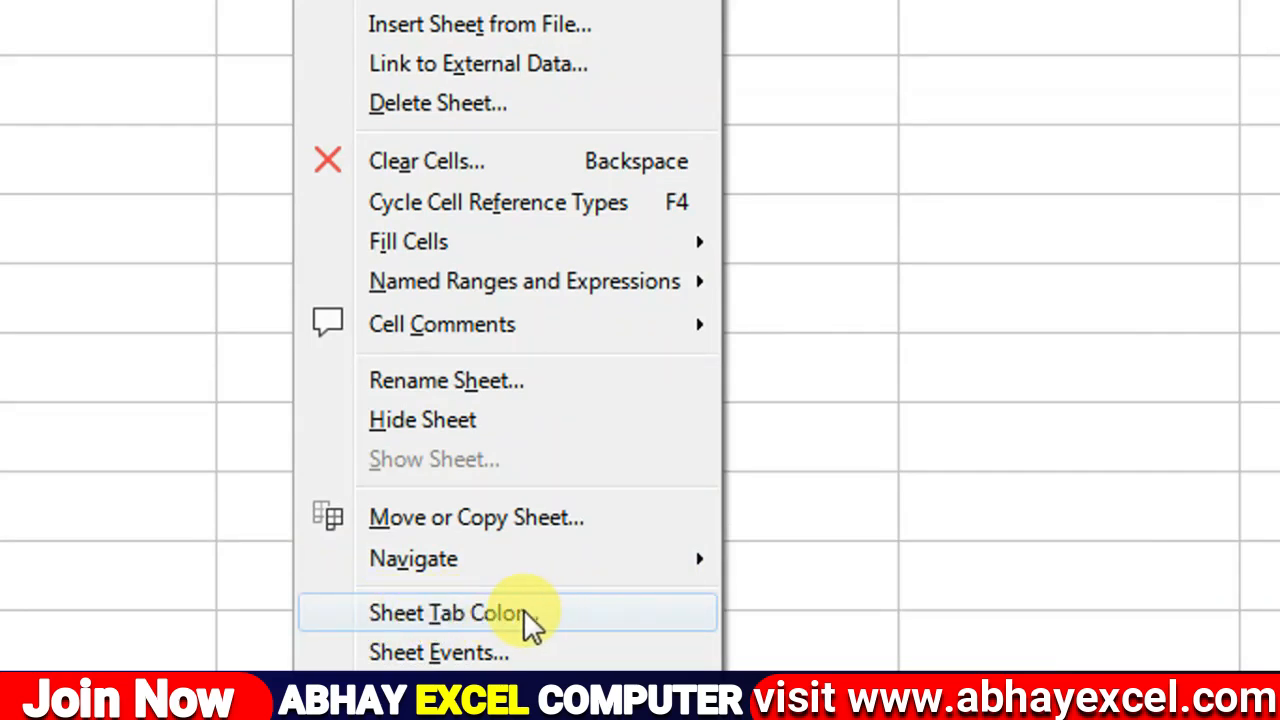
pyautogui.click(458, 613)
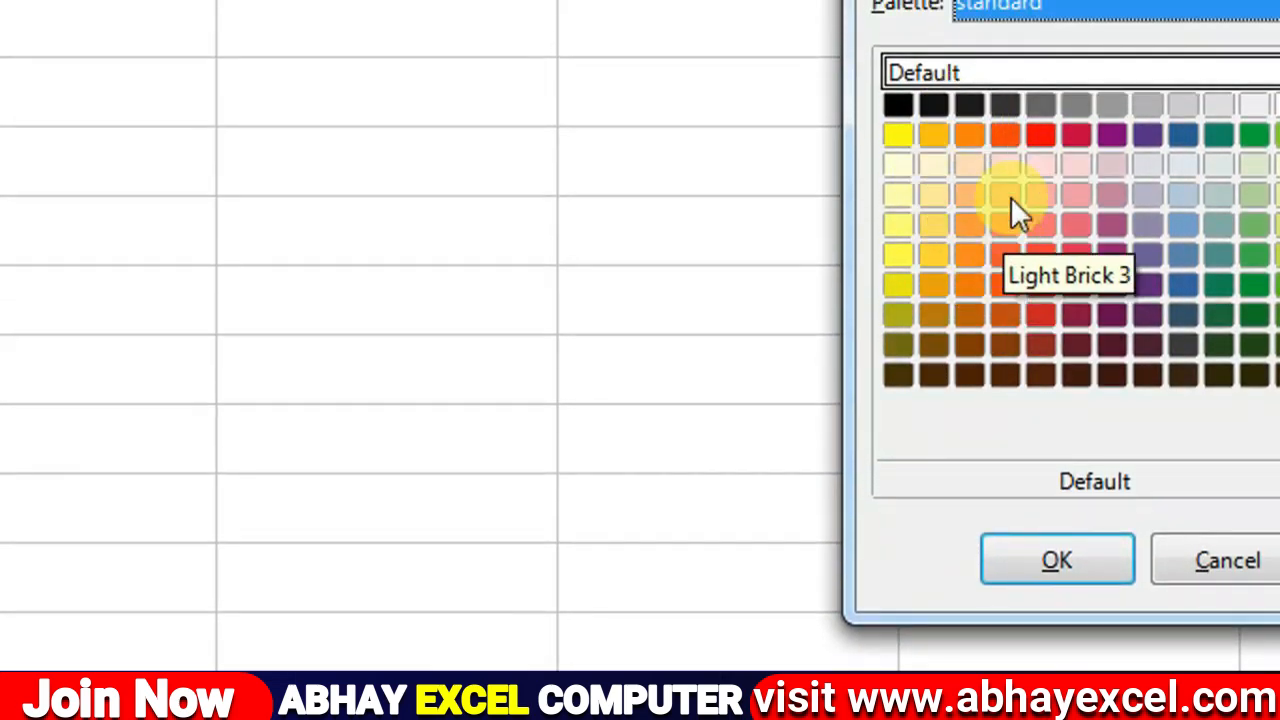
pyautogui.click(1040, 138)
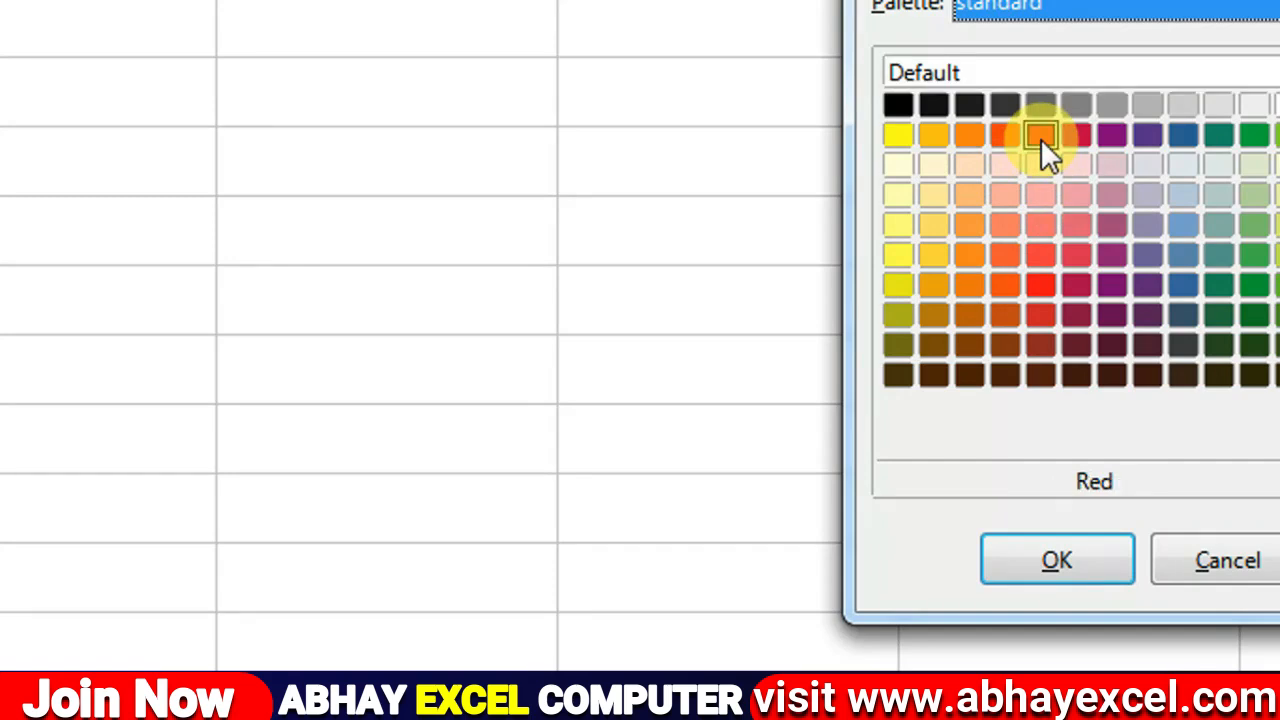
pyautogui.click(1061, 547)
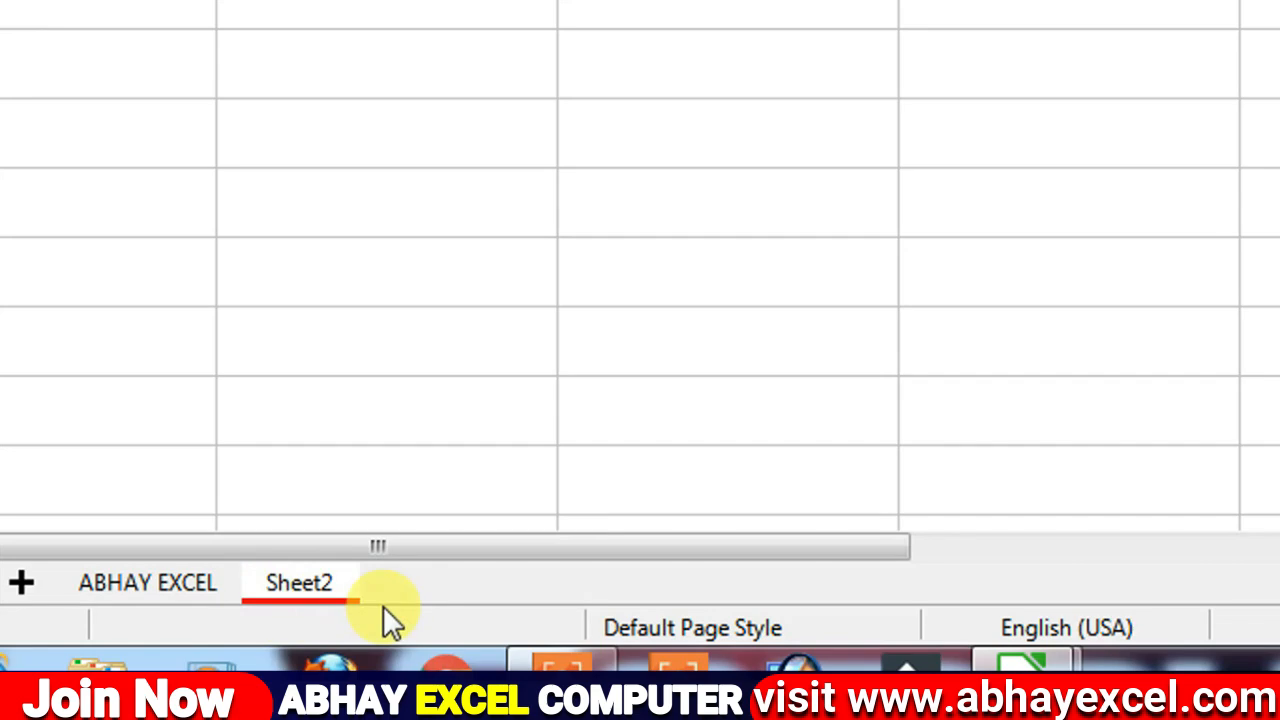
# Step: Set the tab color of the ABHAY EXCEL sheet to Blue from the standard palette
pyautogui.click(190, 589)
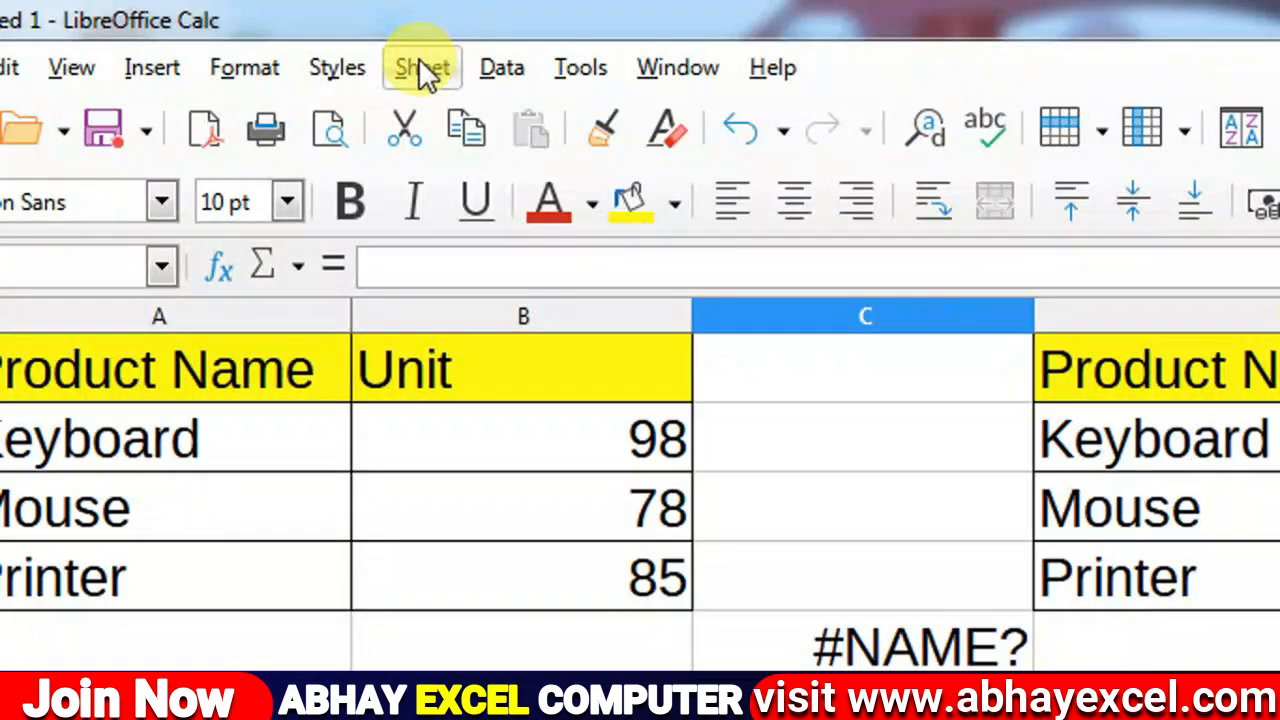
pyautogui.click(419, 62)
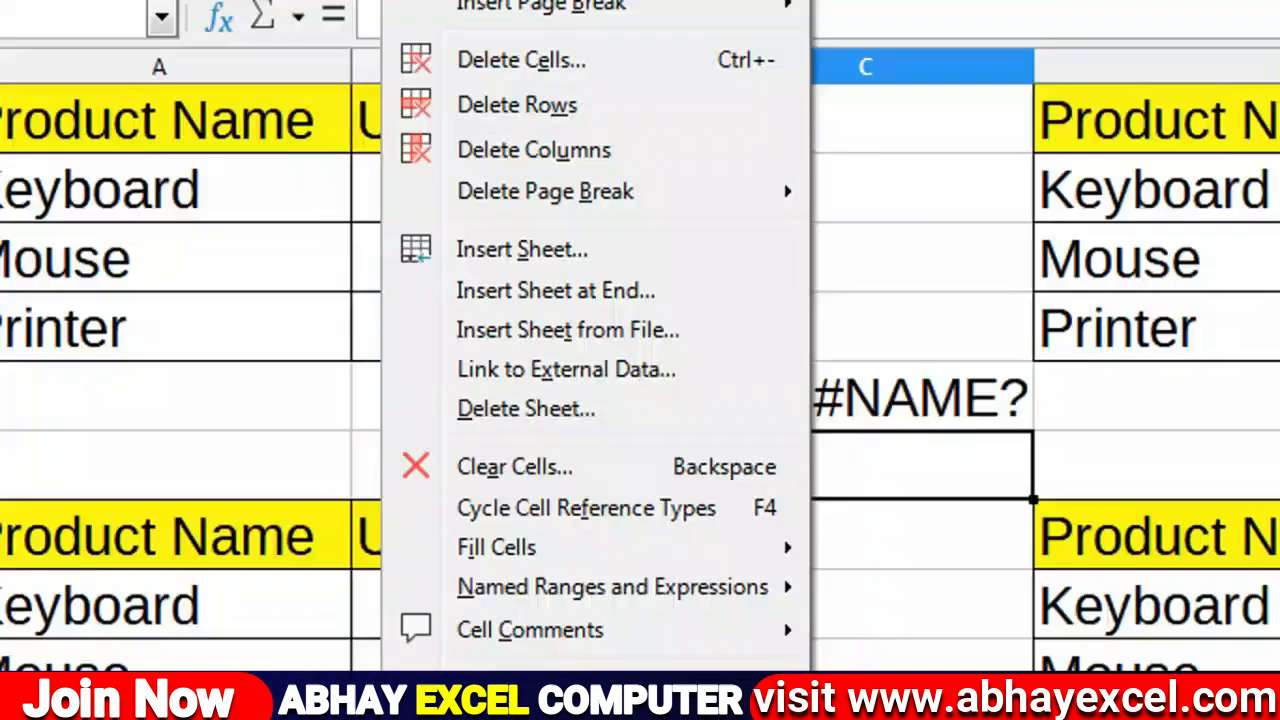
pyautogui.click(520, 452)
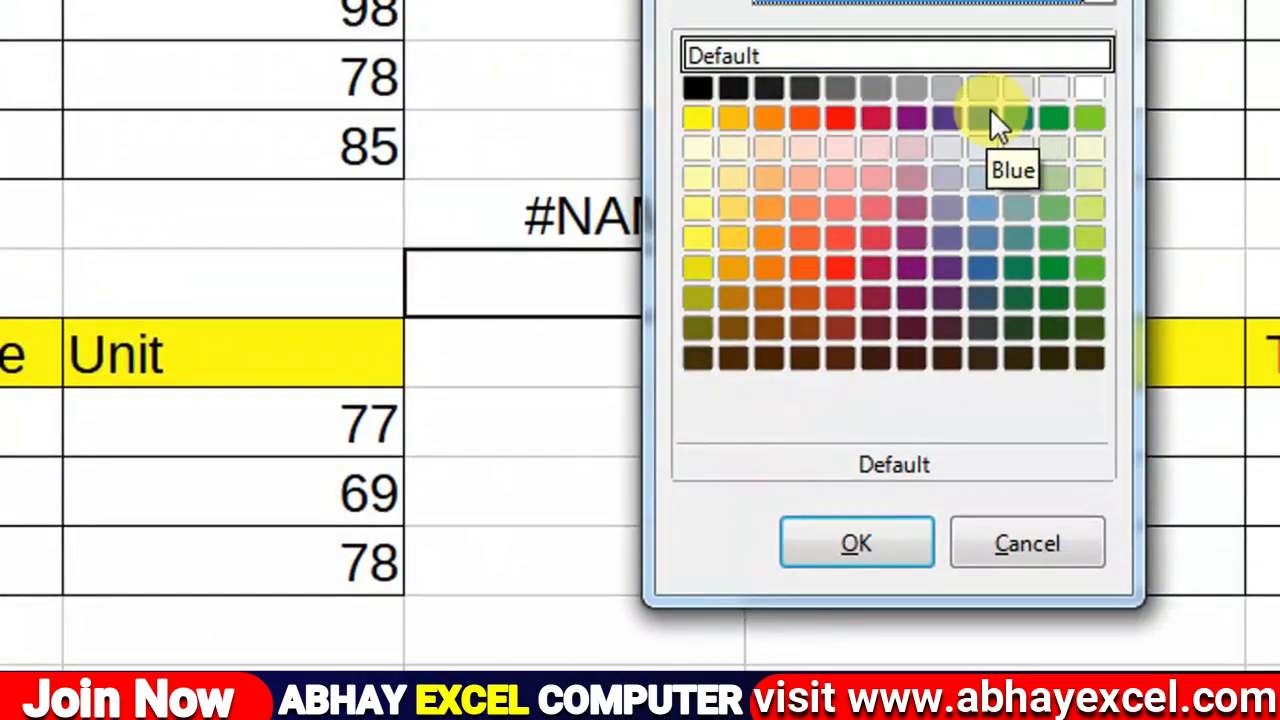
pyautogui.click(982, 97)
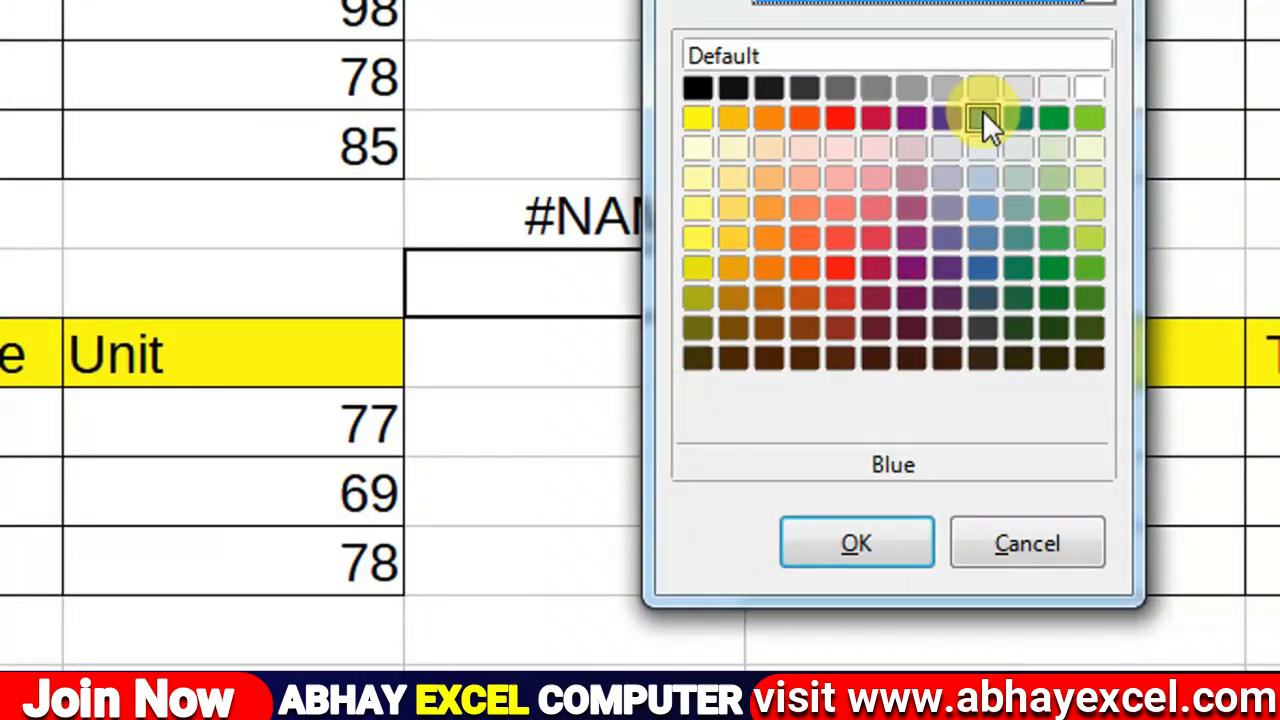
pyautogui.click(860, 543)
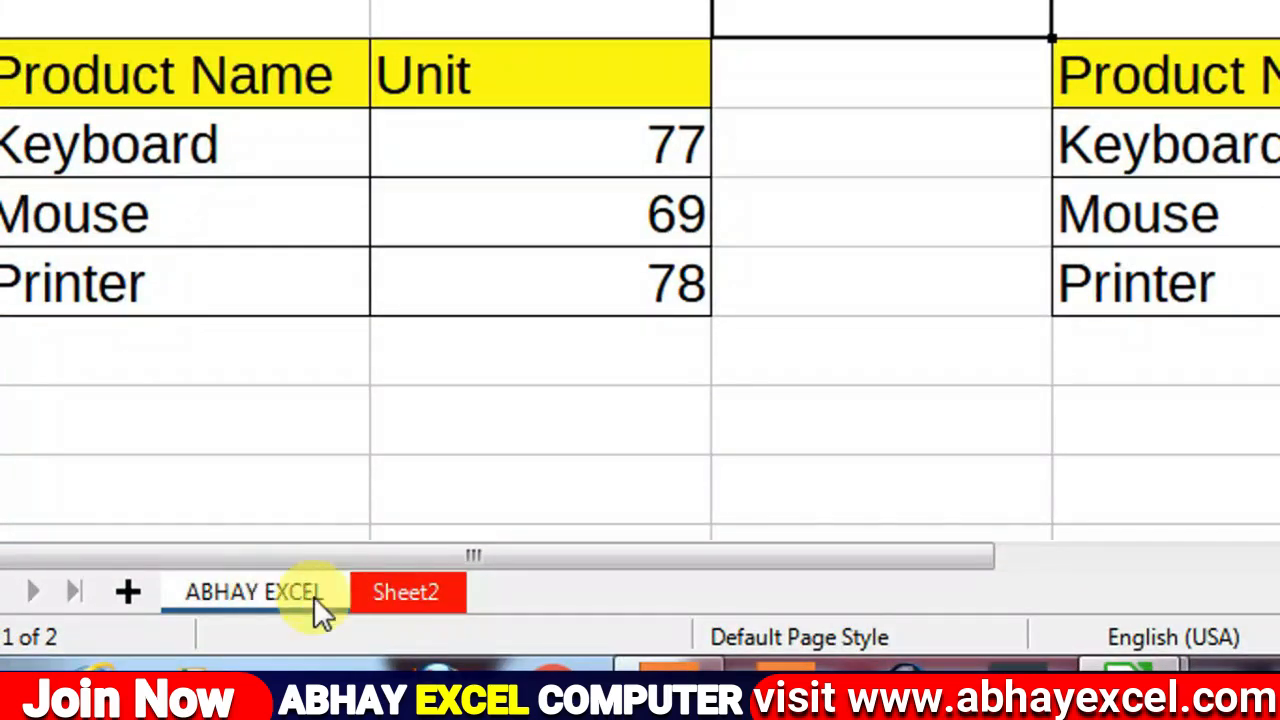
# Step: Examine Sheet2's sheet events and their macro assignment options without assigning anything, and look at the Right-To-Left command
pyautogui.click(395, 592)
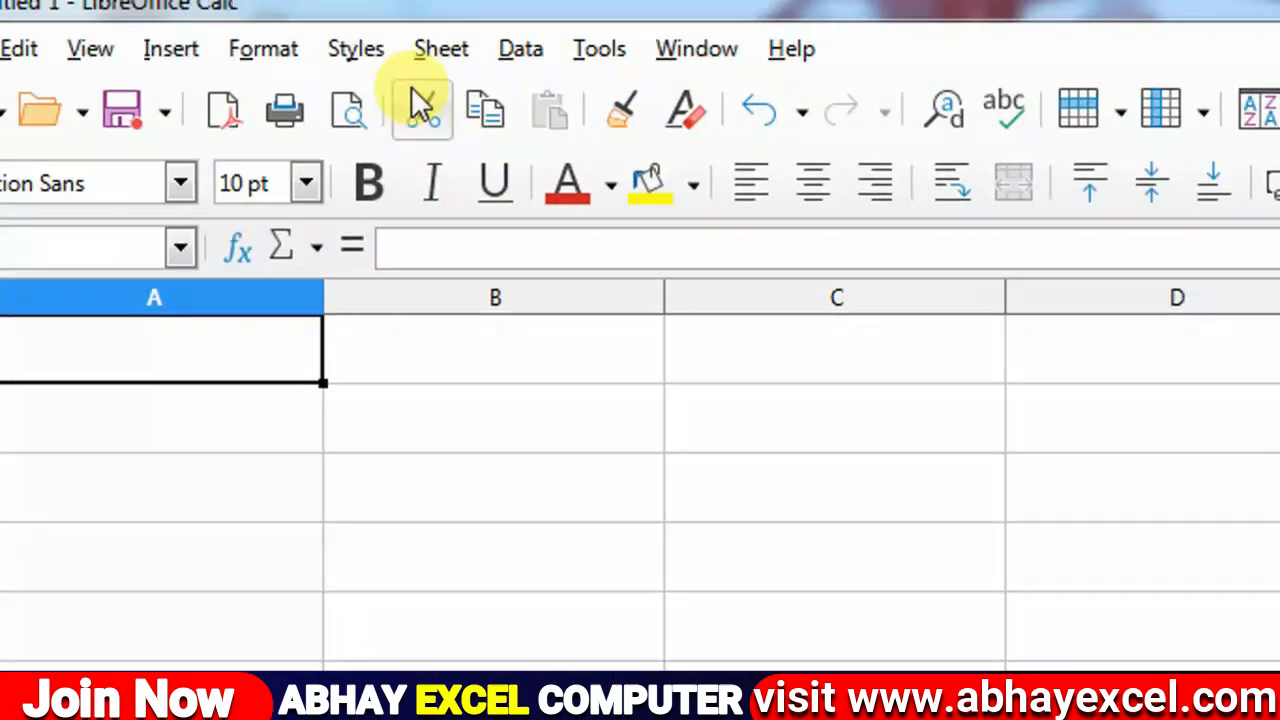
pyautogui.click(452, 70)
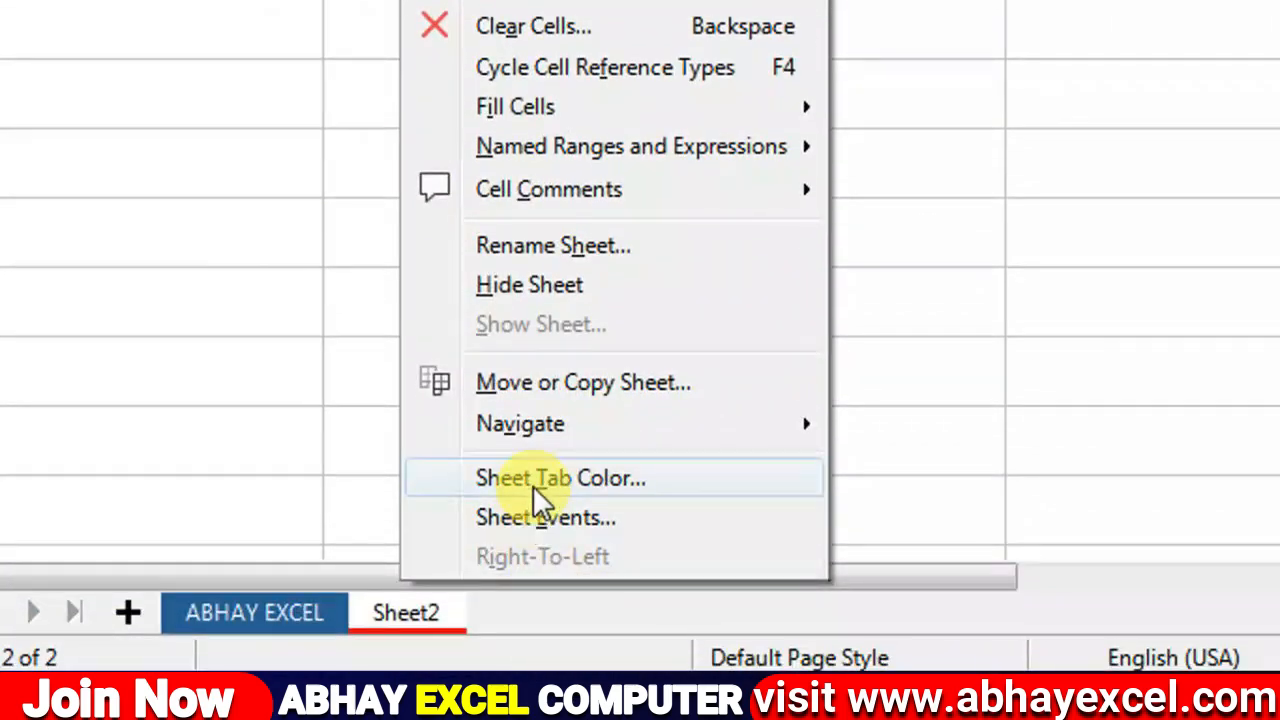
pyautogui.click(528, 519)
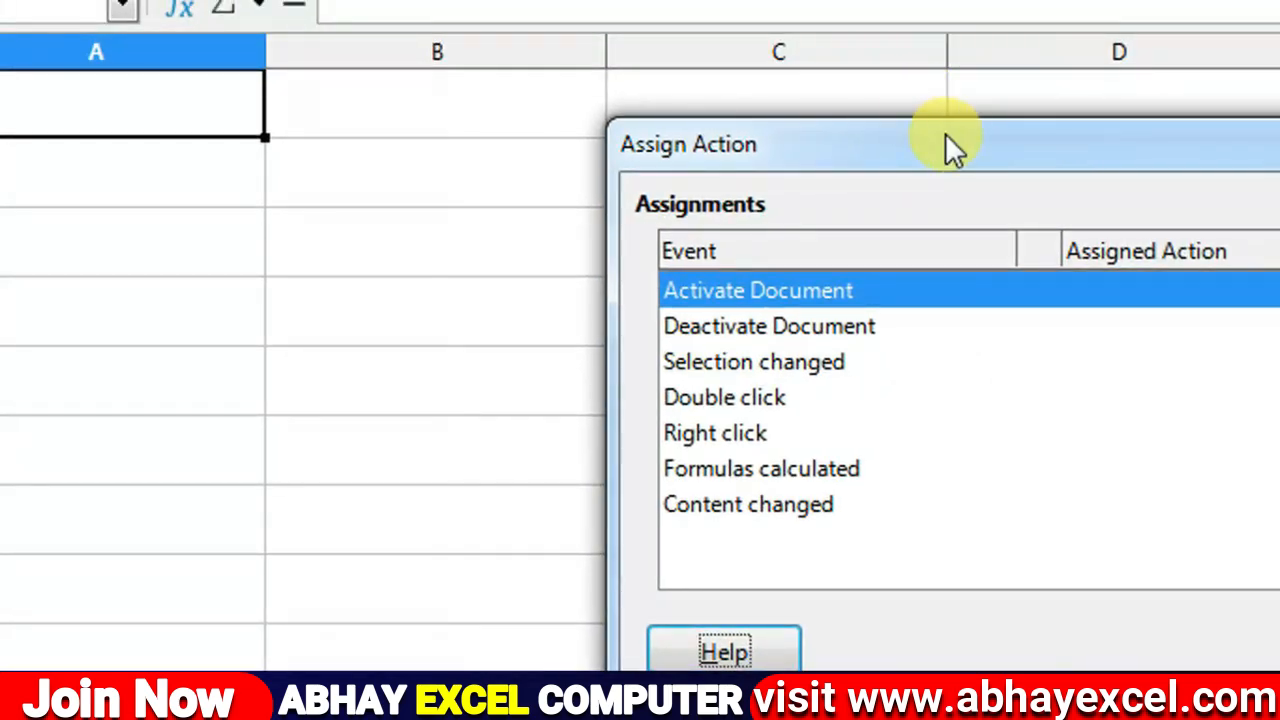
pyautogui.moveTo(945, 133); pyautogui.dragTo(669, 114)
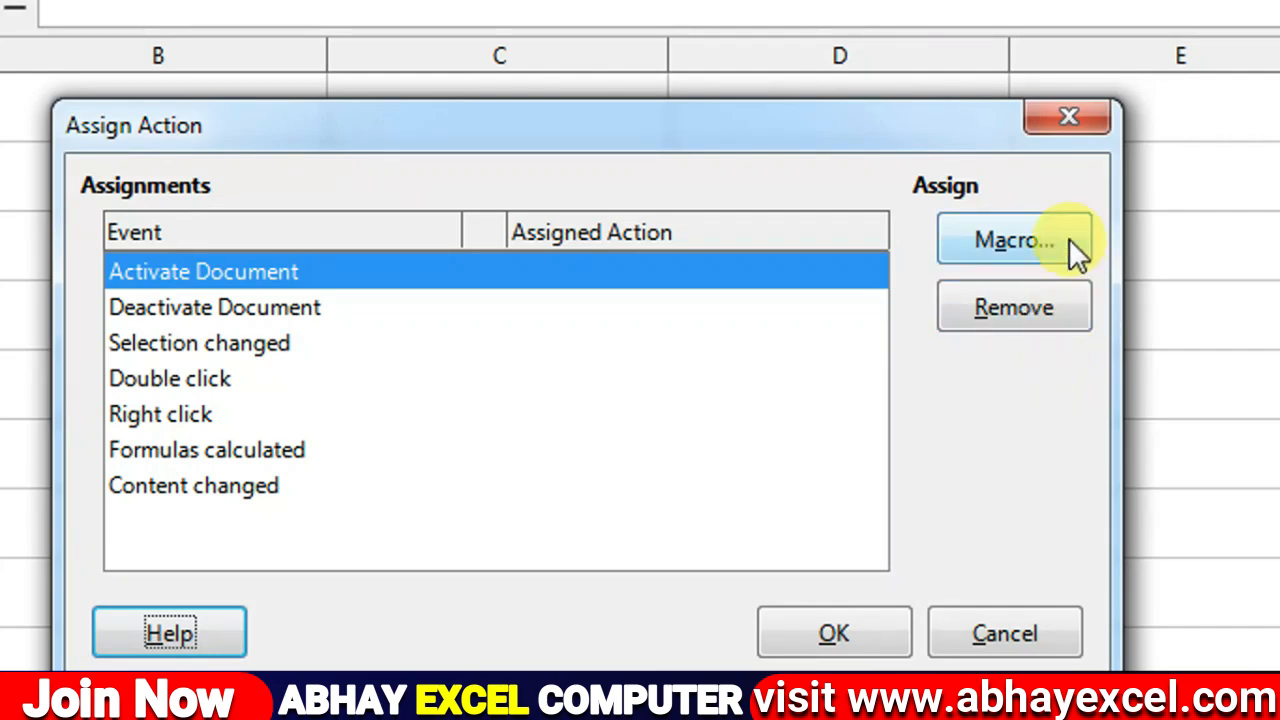
pyautogui.click(1072, 118)
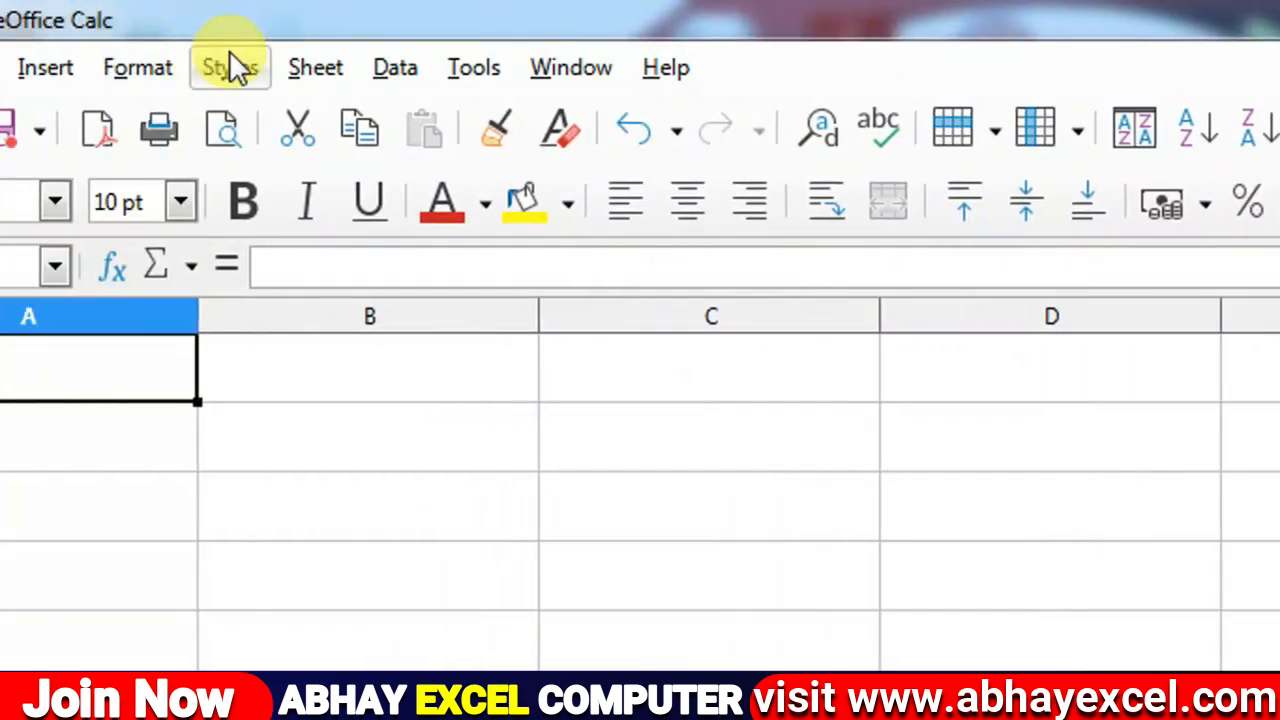
pyautogui.click(330, 64)
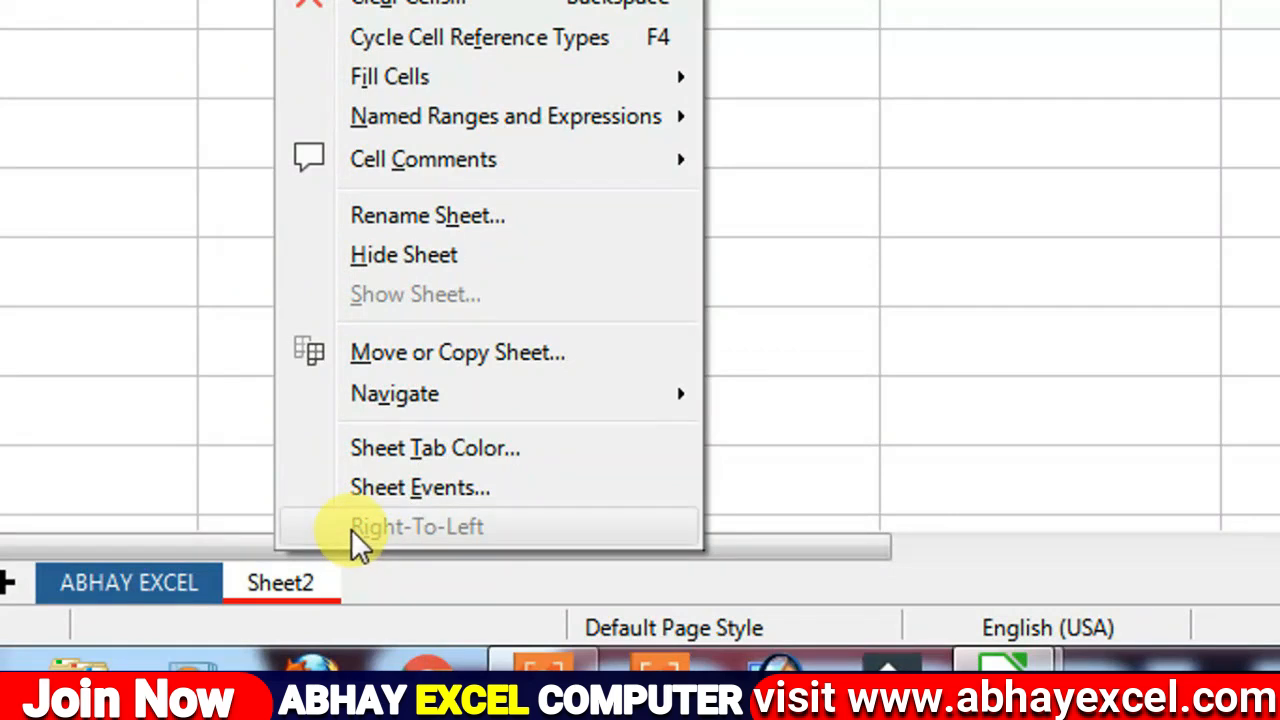